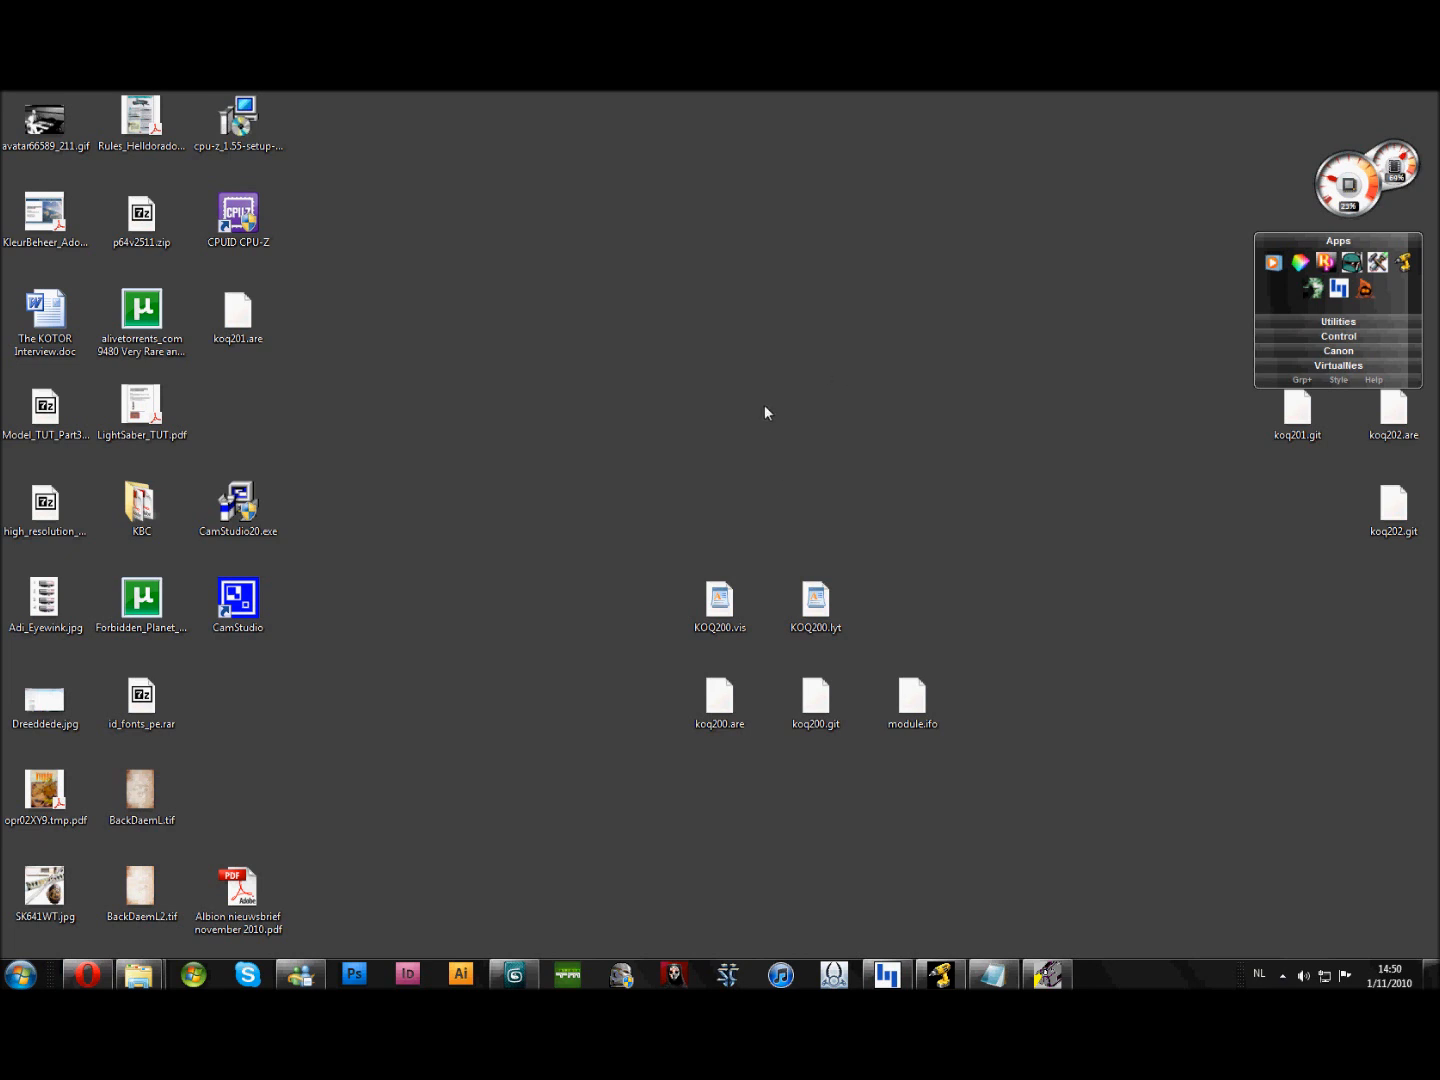
- Place the KOQ200.vis and KOQ200.lyt desktop icons side by side on the row of the CamStudio20.exe icon
drag(721, 599, 583, 541)
drag(821, 605, 633, 519)
click(547, 787)
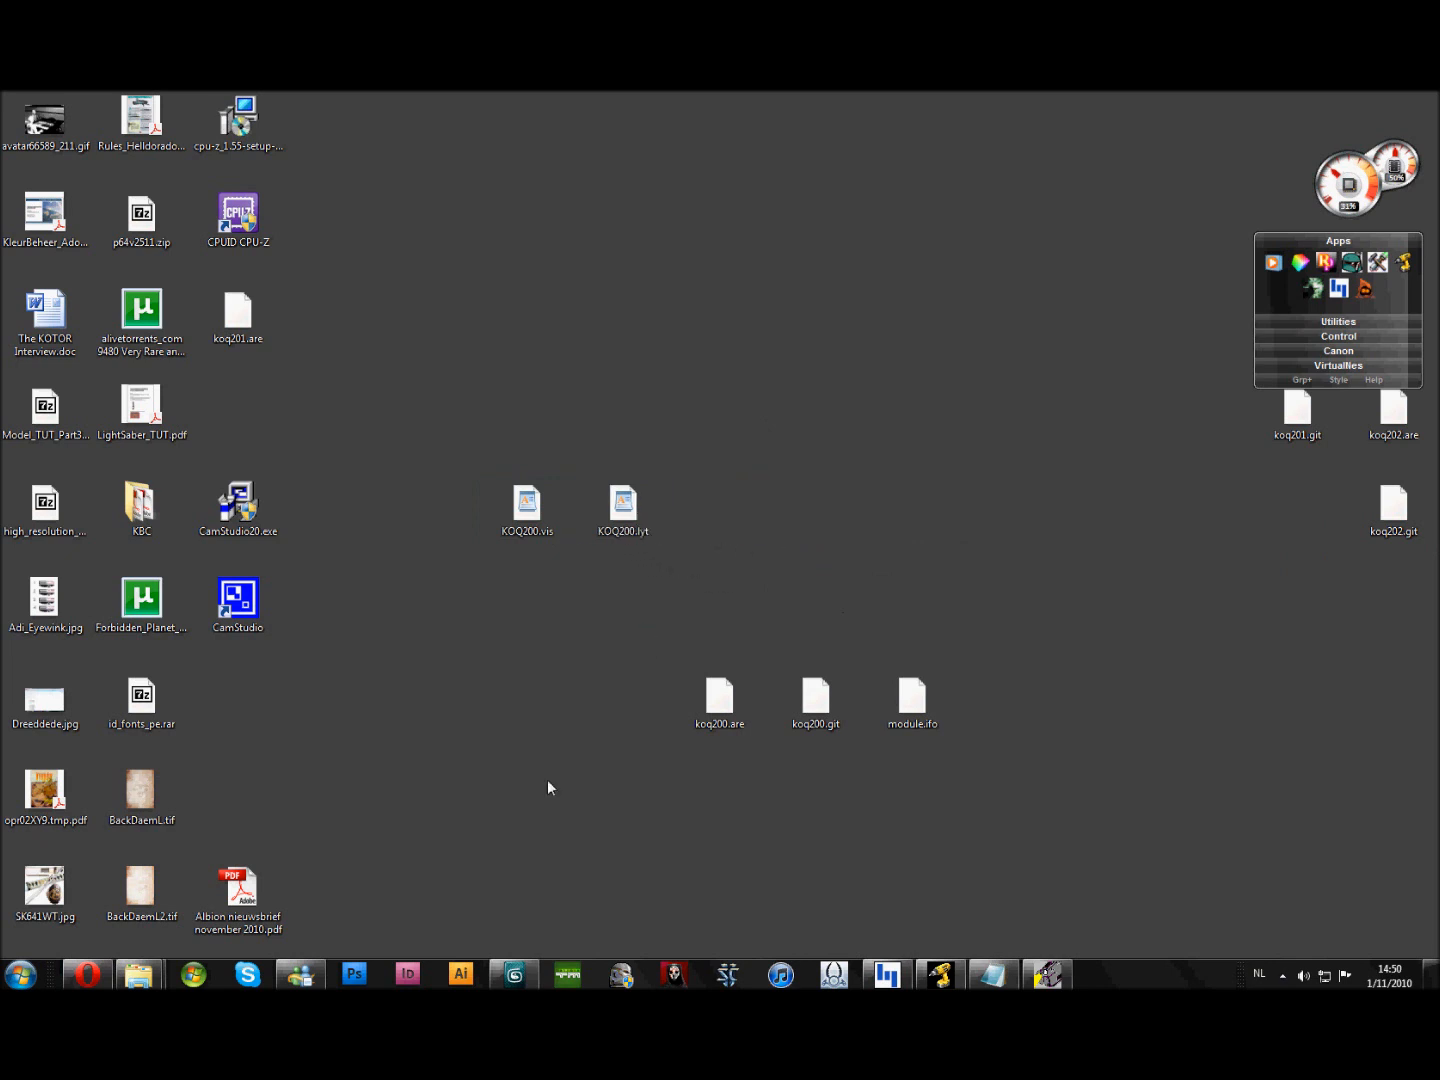
- Move the koq200.are, koq200.git and module.ifo icons together to the area beneath the KOQ200.vis and KOQ200.lyt icons
drag(625, 841, 622, 700)
drag(678, 815, 434, 715)
click(480, 797)
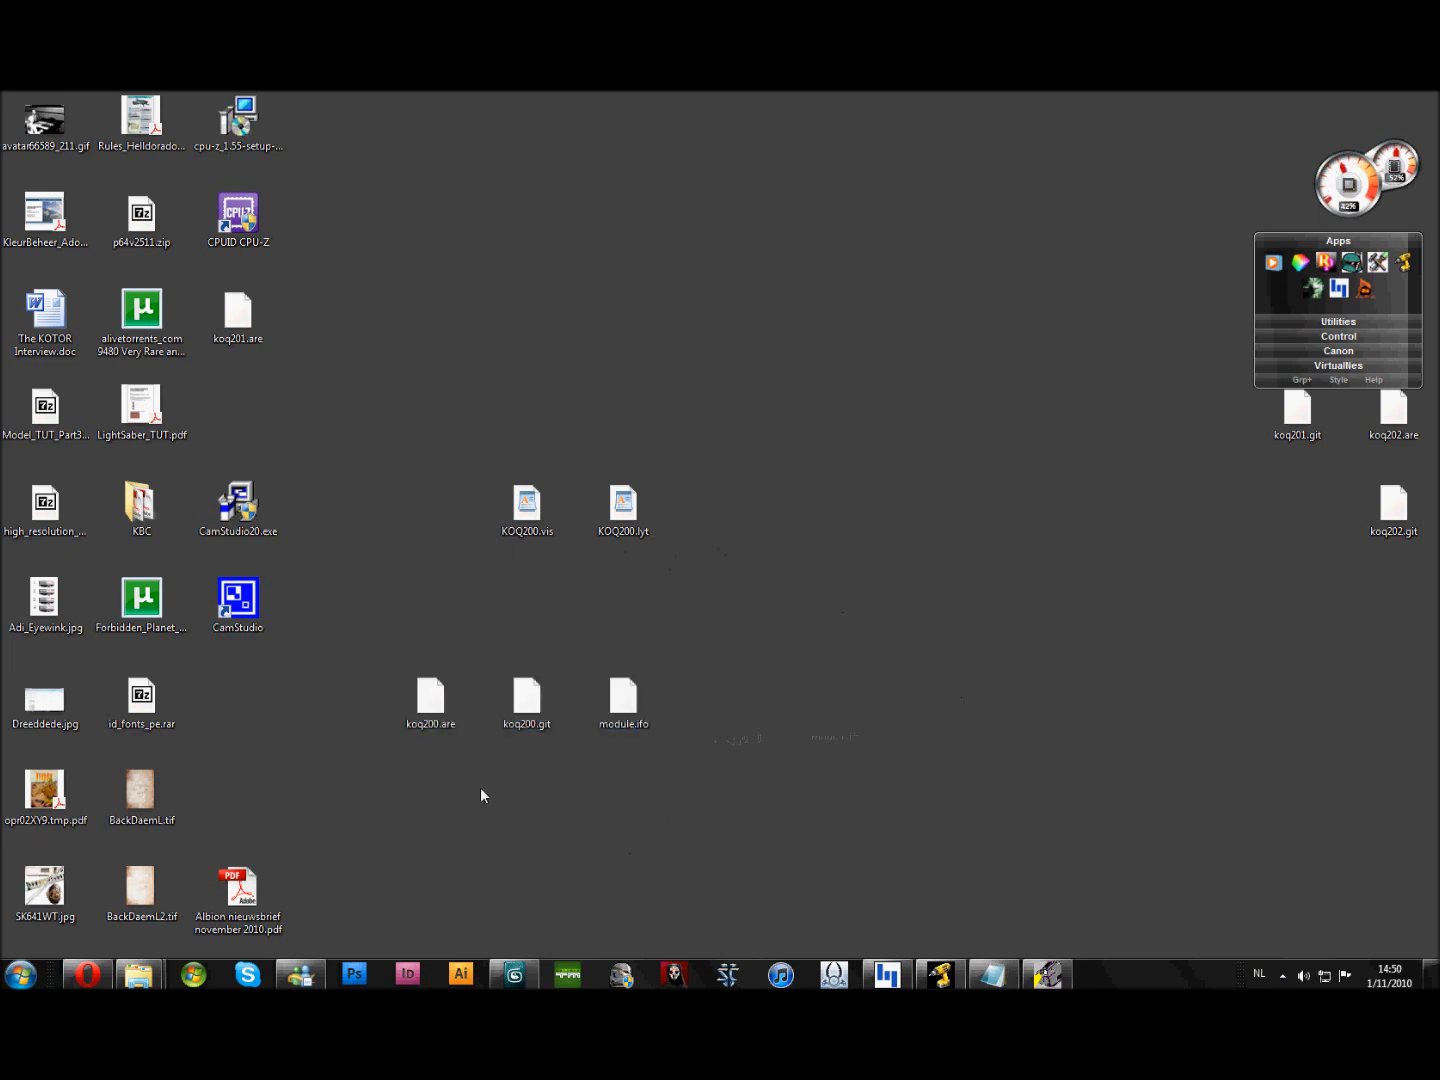
- Shift the koq200.are, koq200.git and module.ifo icons two columns over, placing koq200.are beneath KOQ200.lyt
click(446, 718)
click(555, 718)
click(640, 727)
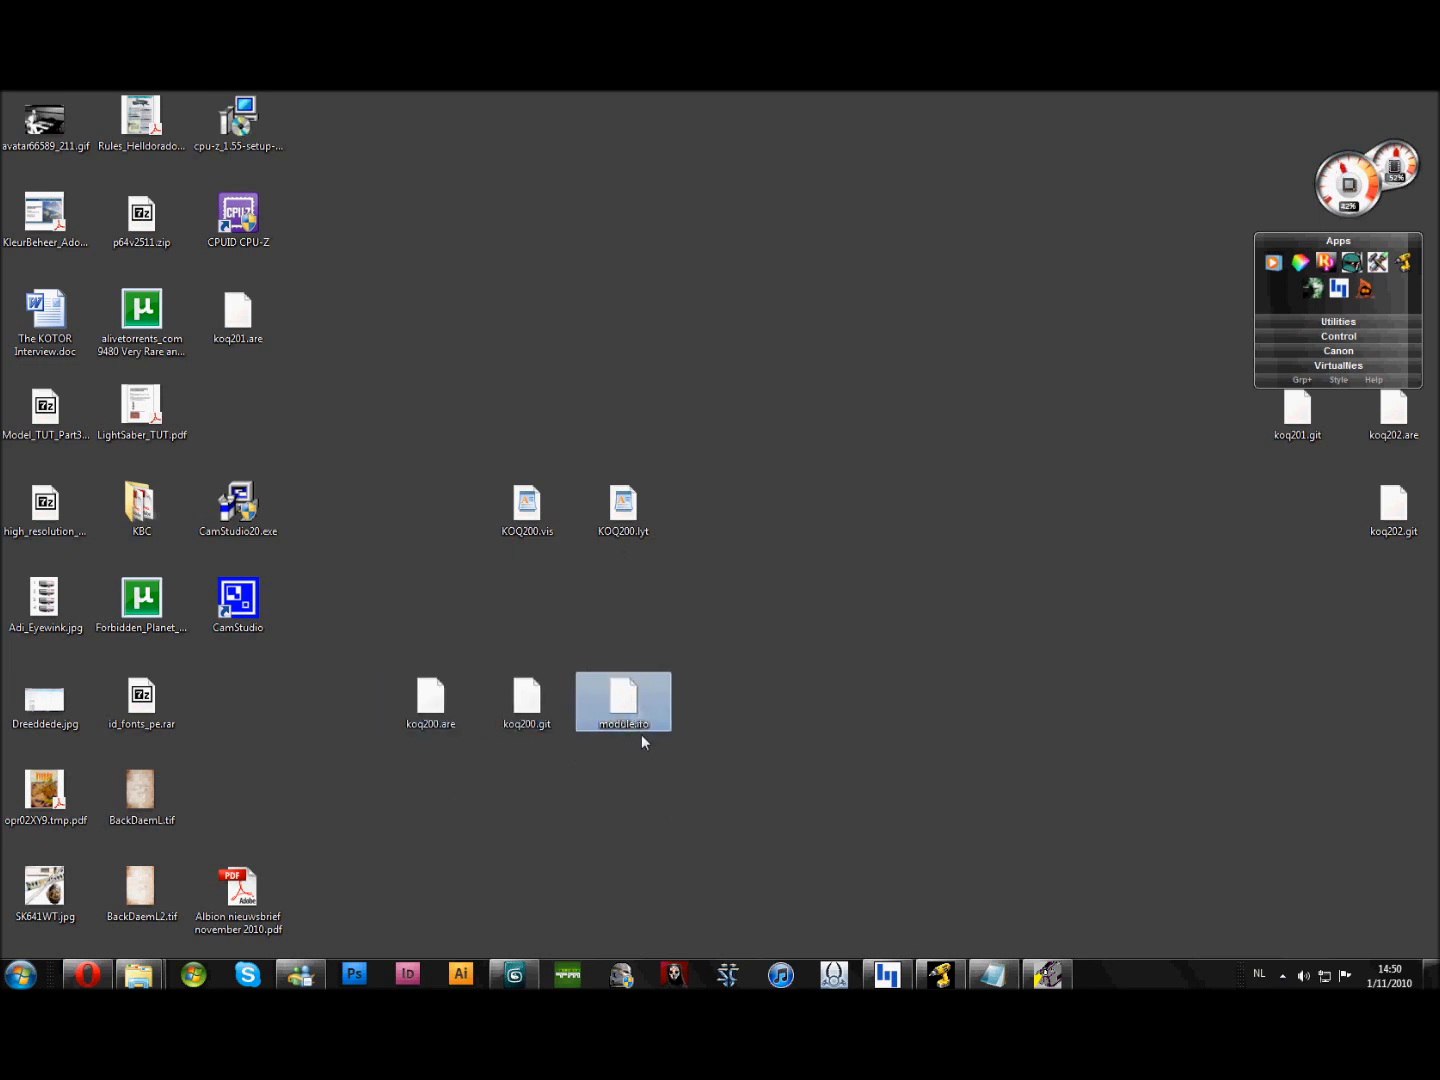
click(767, 807)
drag(737, 797, 707, 815)
click(709, 820)
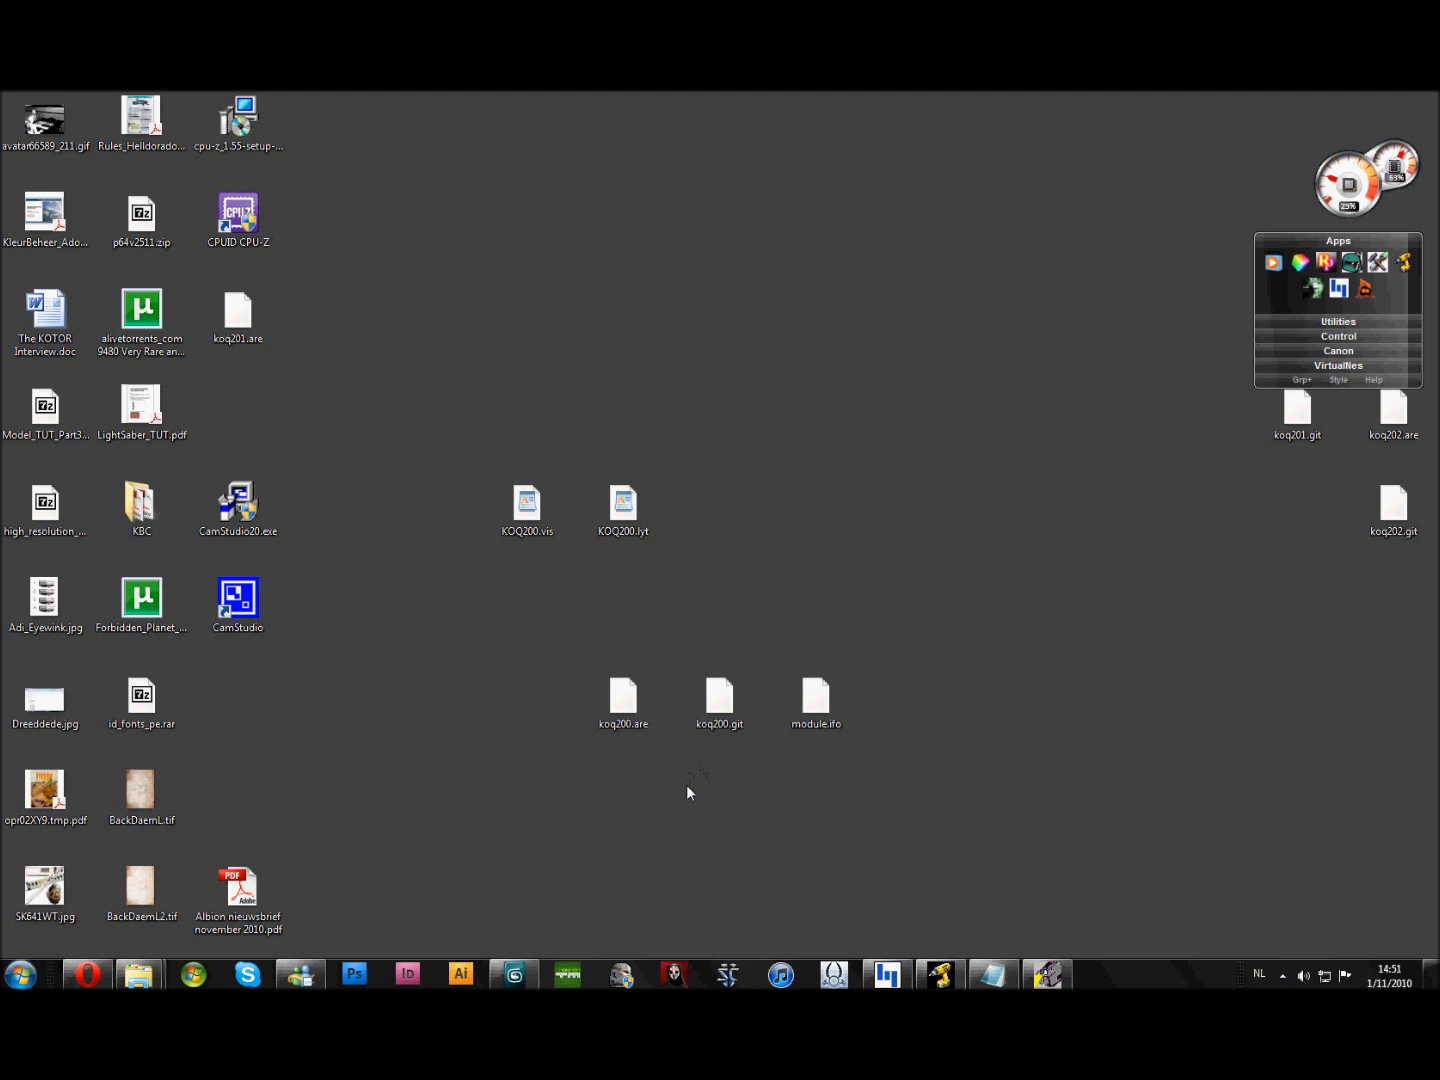
- Go through the koq200.are, koq200.git and module.ifo files on the desktop one at a time
click(719, 702)
click(655, 727)
click(642, 714)
click(701, 842)
click(727, 718)
click(755, 796)
click(822, 723)
click(790, 763)
click(812, 719)
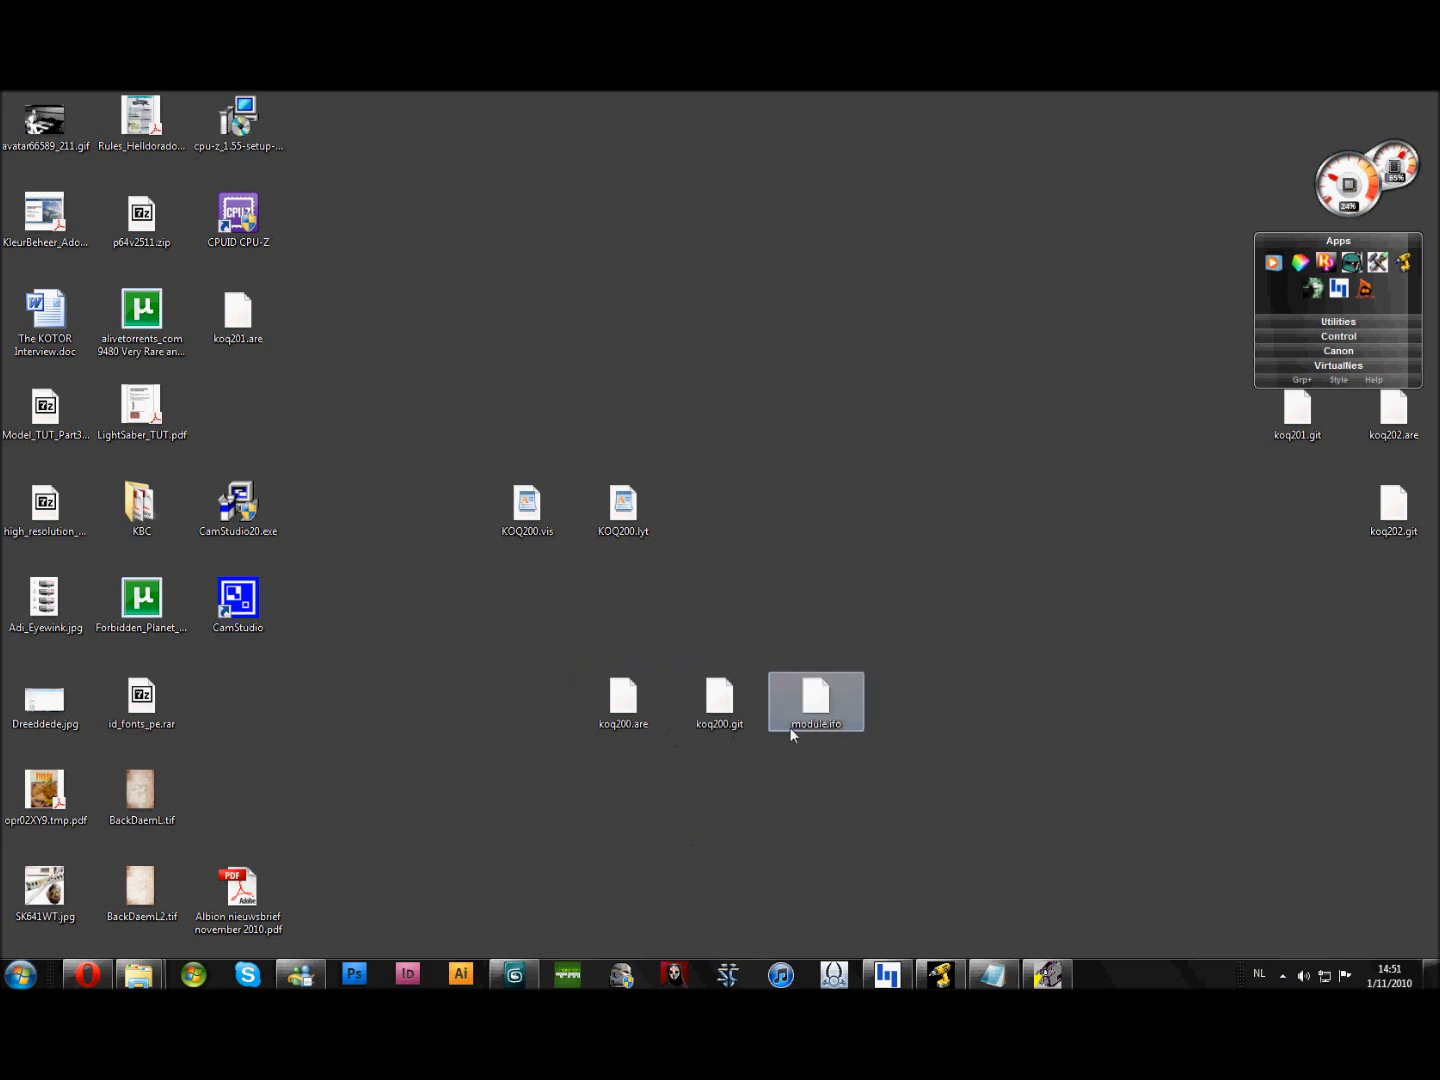
click(759, 751)
click(716, 725)
click(628, 715)
click(621, 788)
click(630, 703)
click(718, 710)
click(818, 706)
click(700, 712)
click(654, 722)
- Move the koq200.are, koq200.git and module.ifo icons as a group one column further from the KOQ200.vis and KOQ200.lyt icons
drag(522, 818, 969, 718)
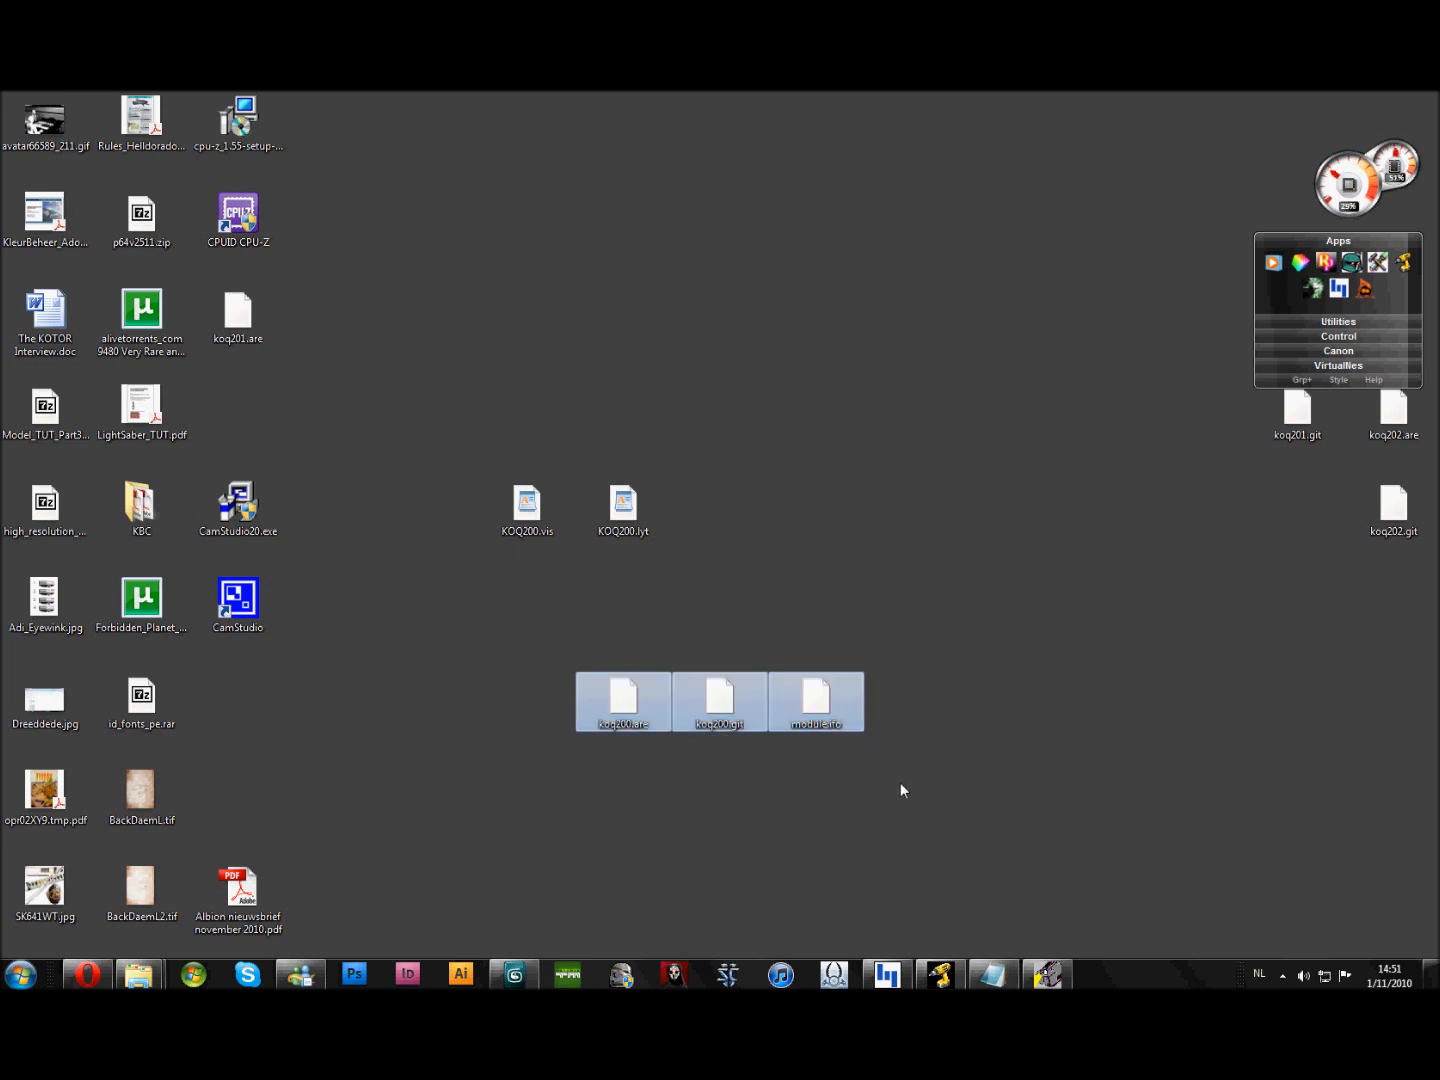
drag(816, 707, 938, 749)
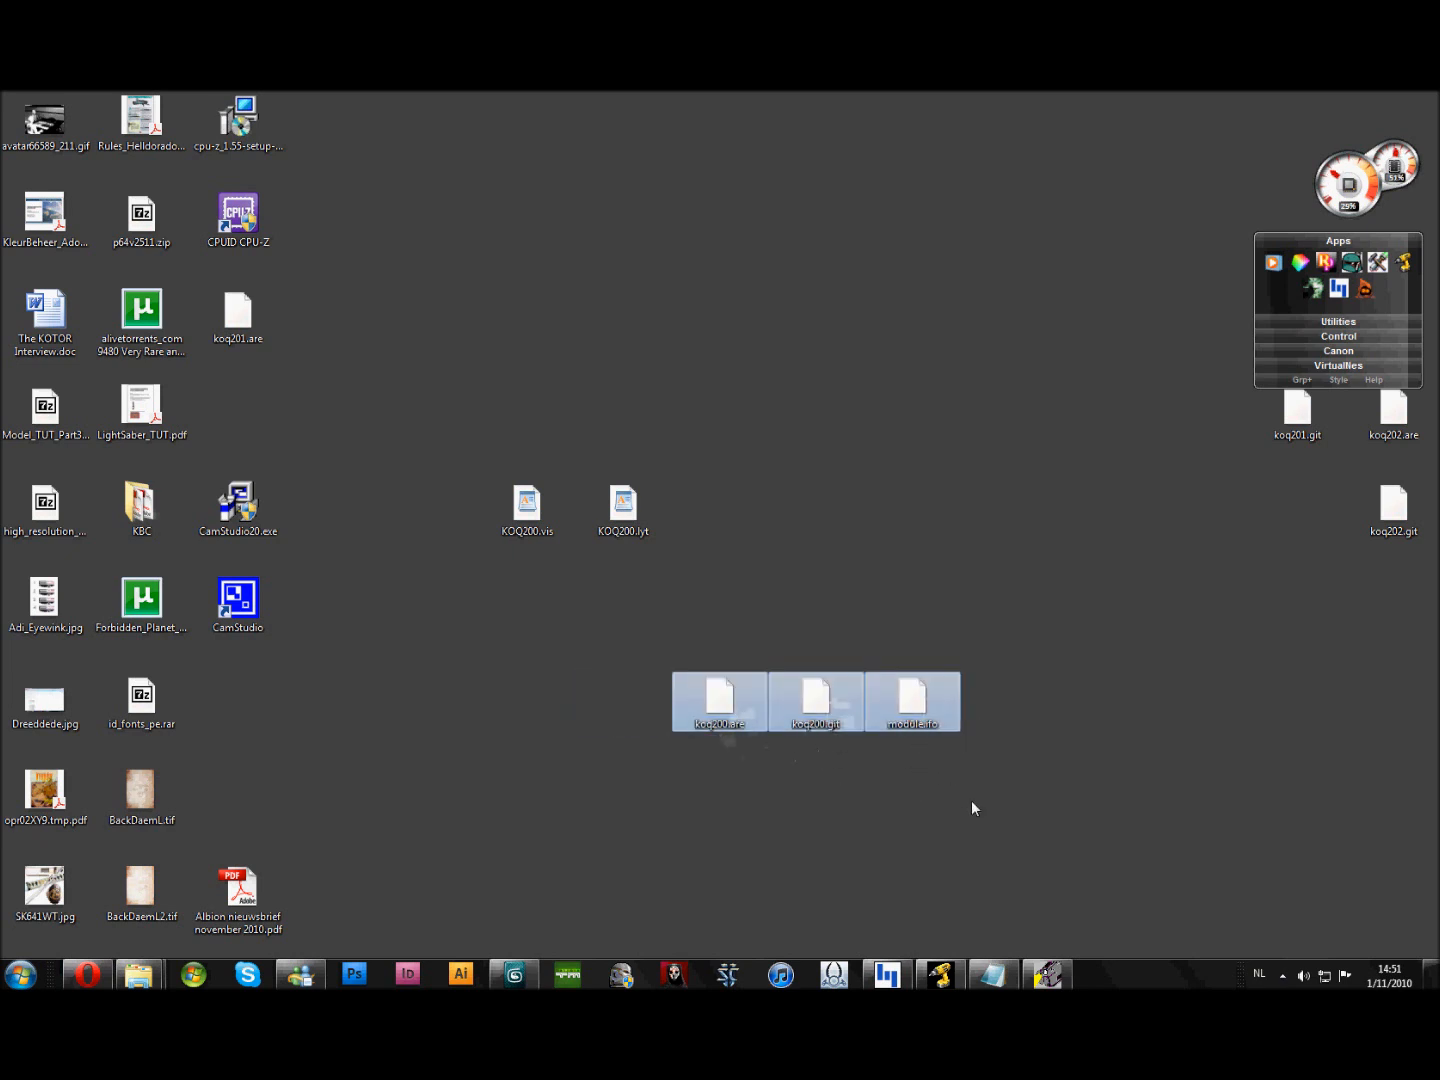
drag(991, 806, 651, 714)
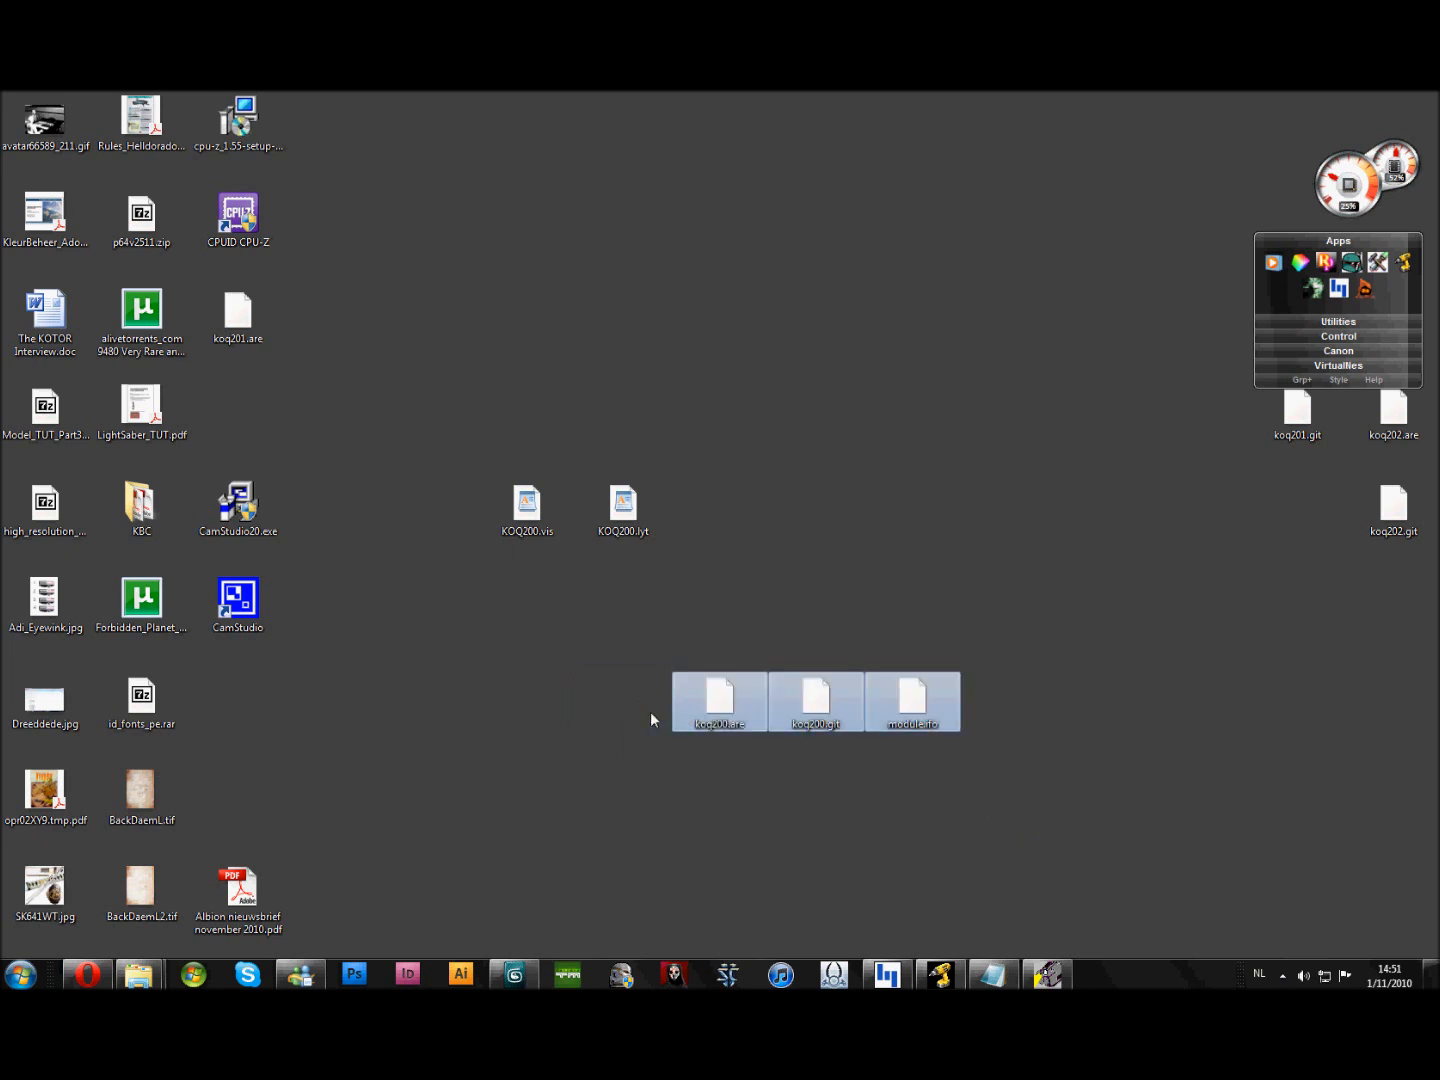
- Review the koq200.are, koq200.git and module.ifo files again, individually and as a pair
click(711, 800)
click(707, 724)
key(Right)
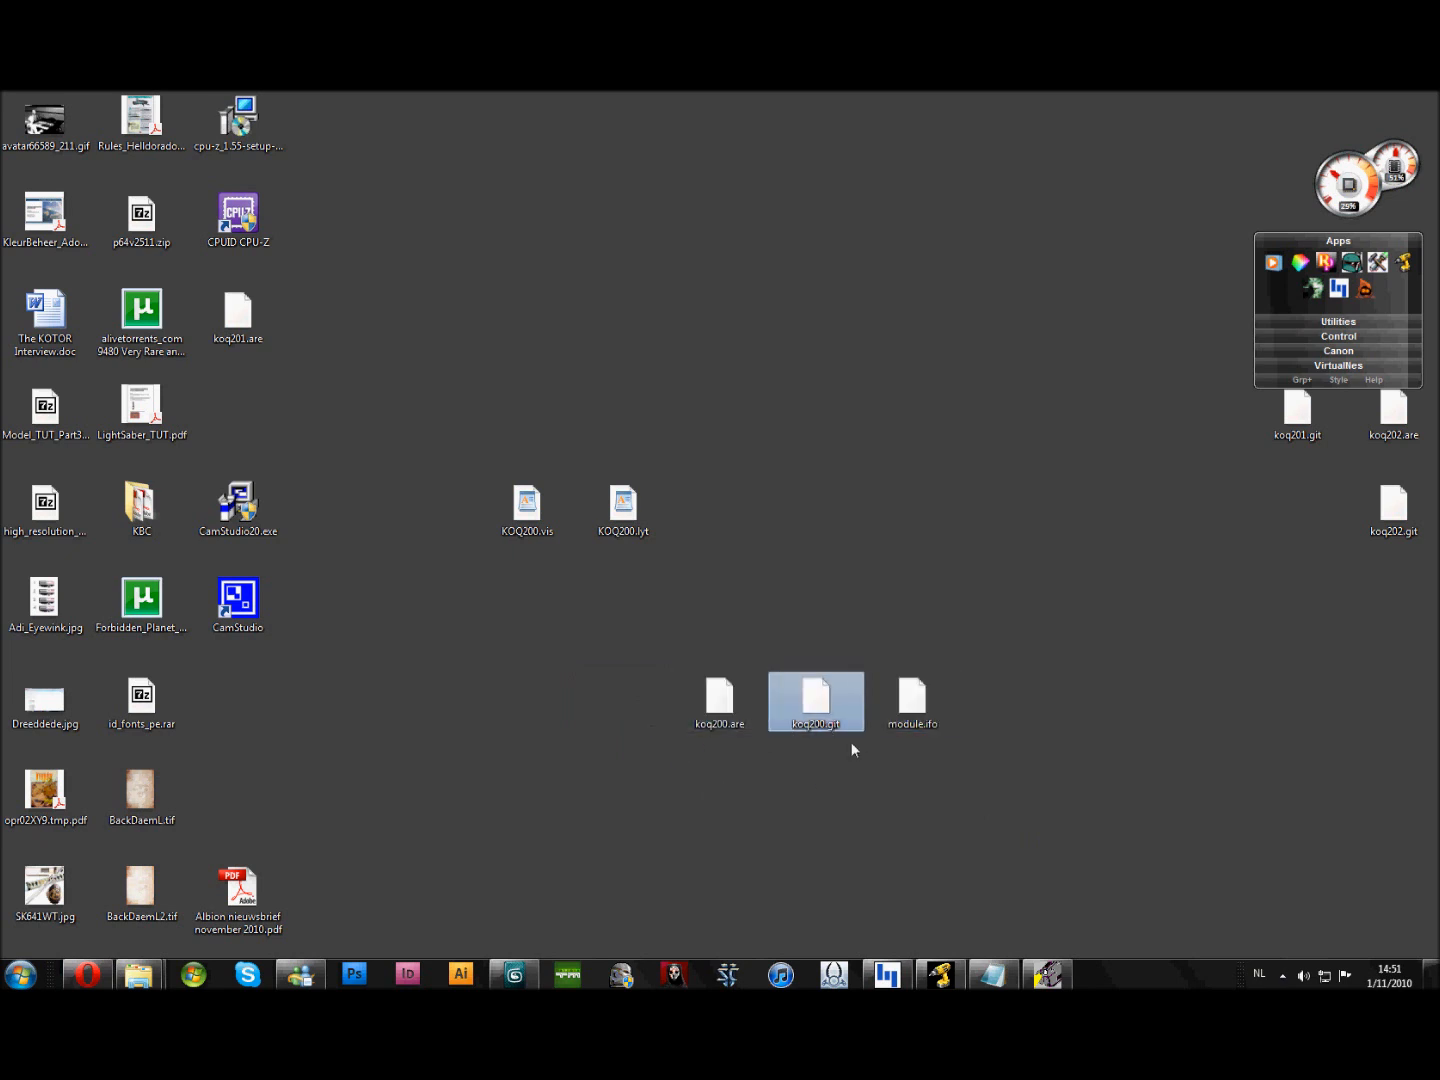
click(915, 726)
click(925, 805)
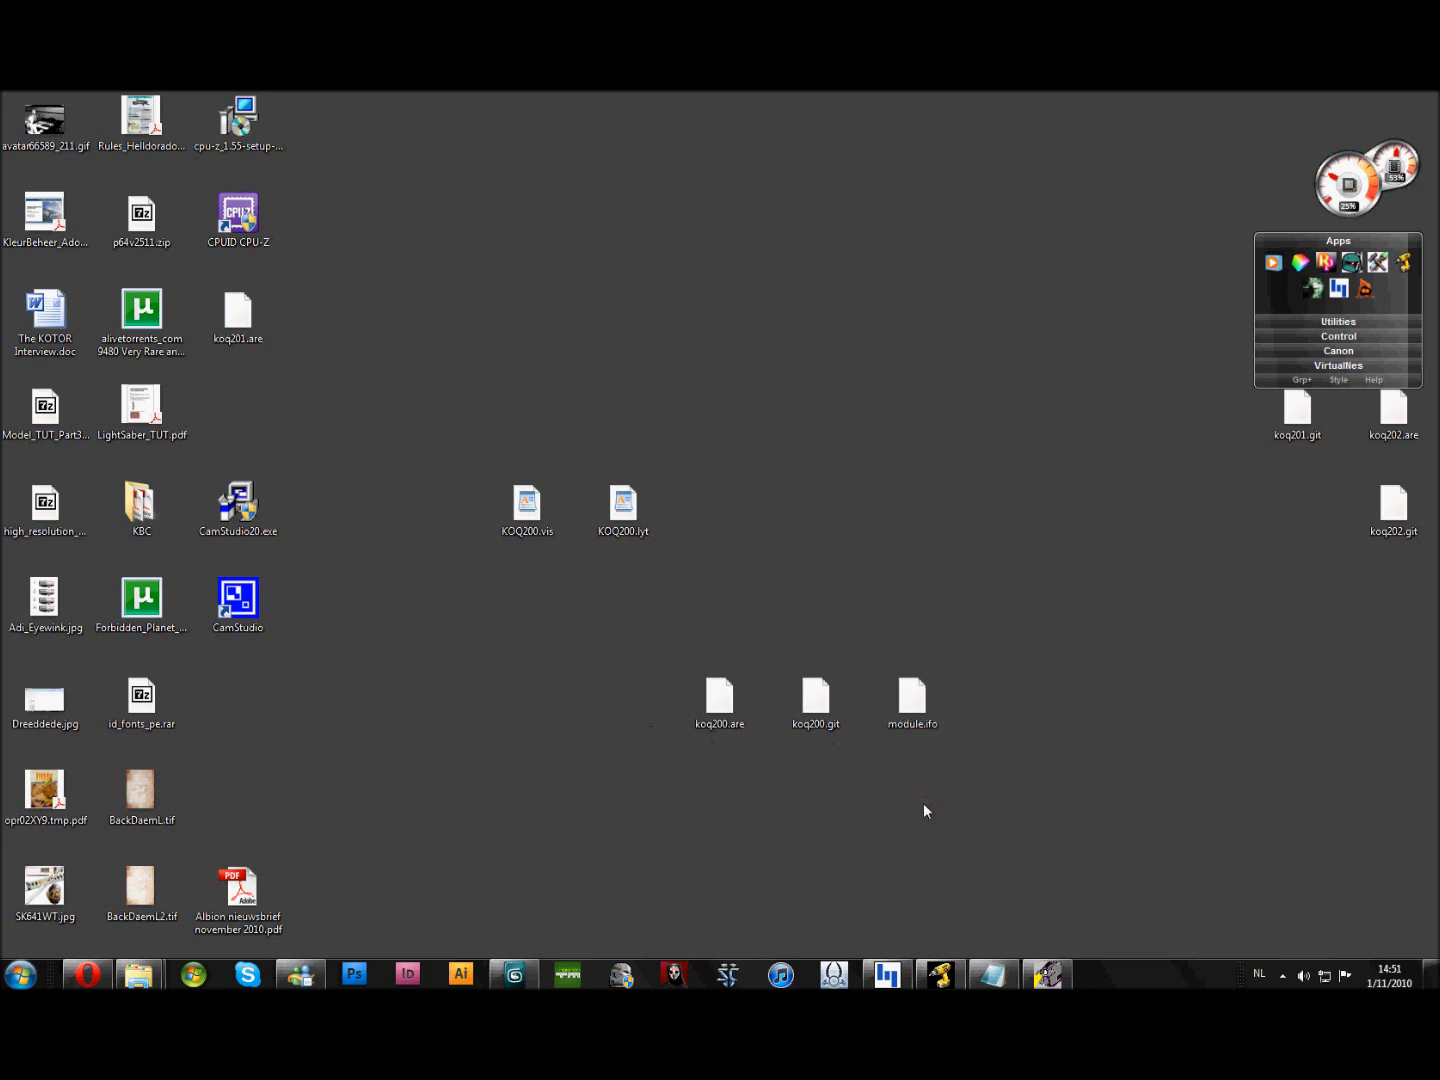
drag(923, 807, 846, 716)
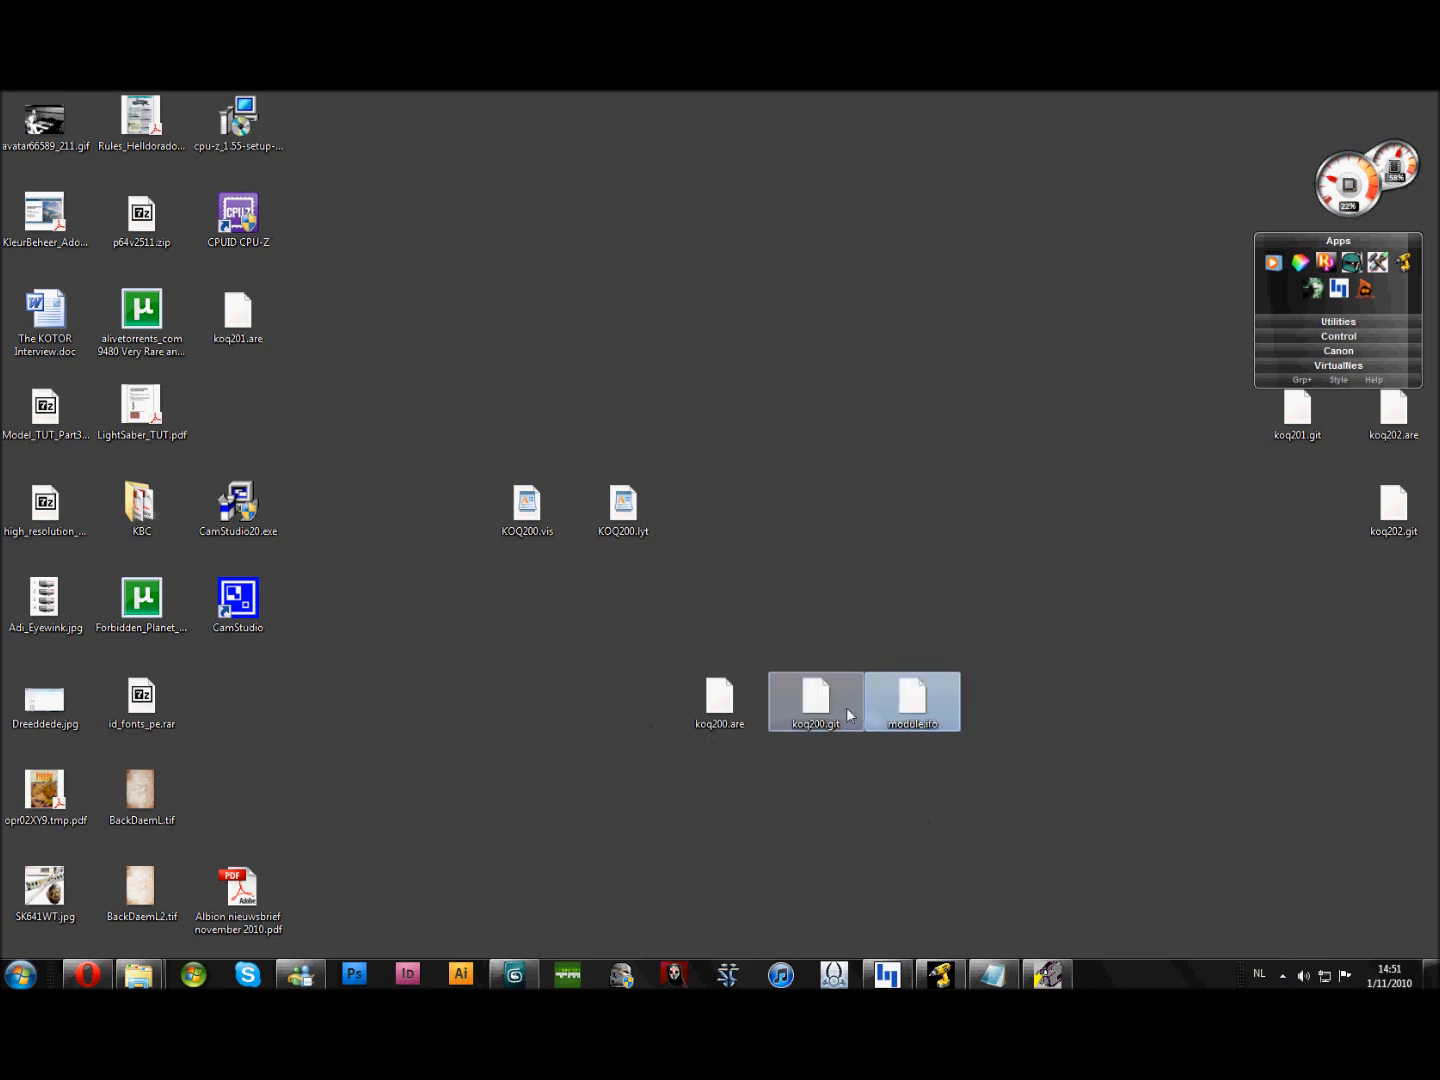
click(846, 707)
click(714, 716)
click(699, 792)
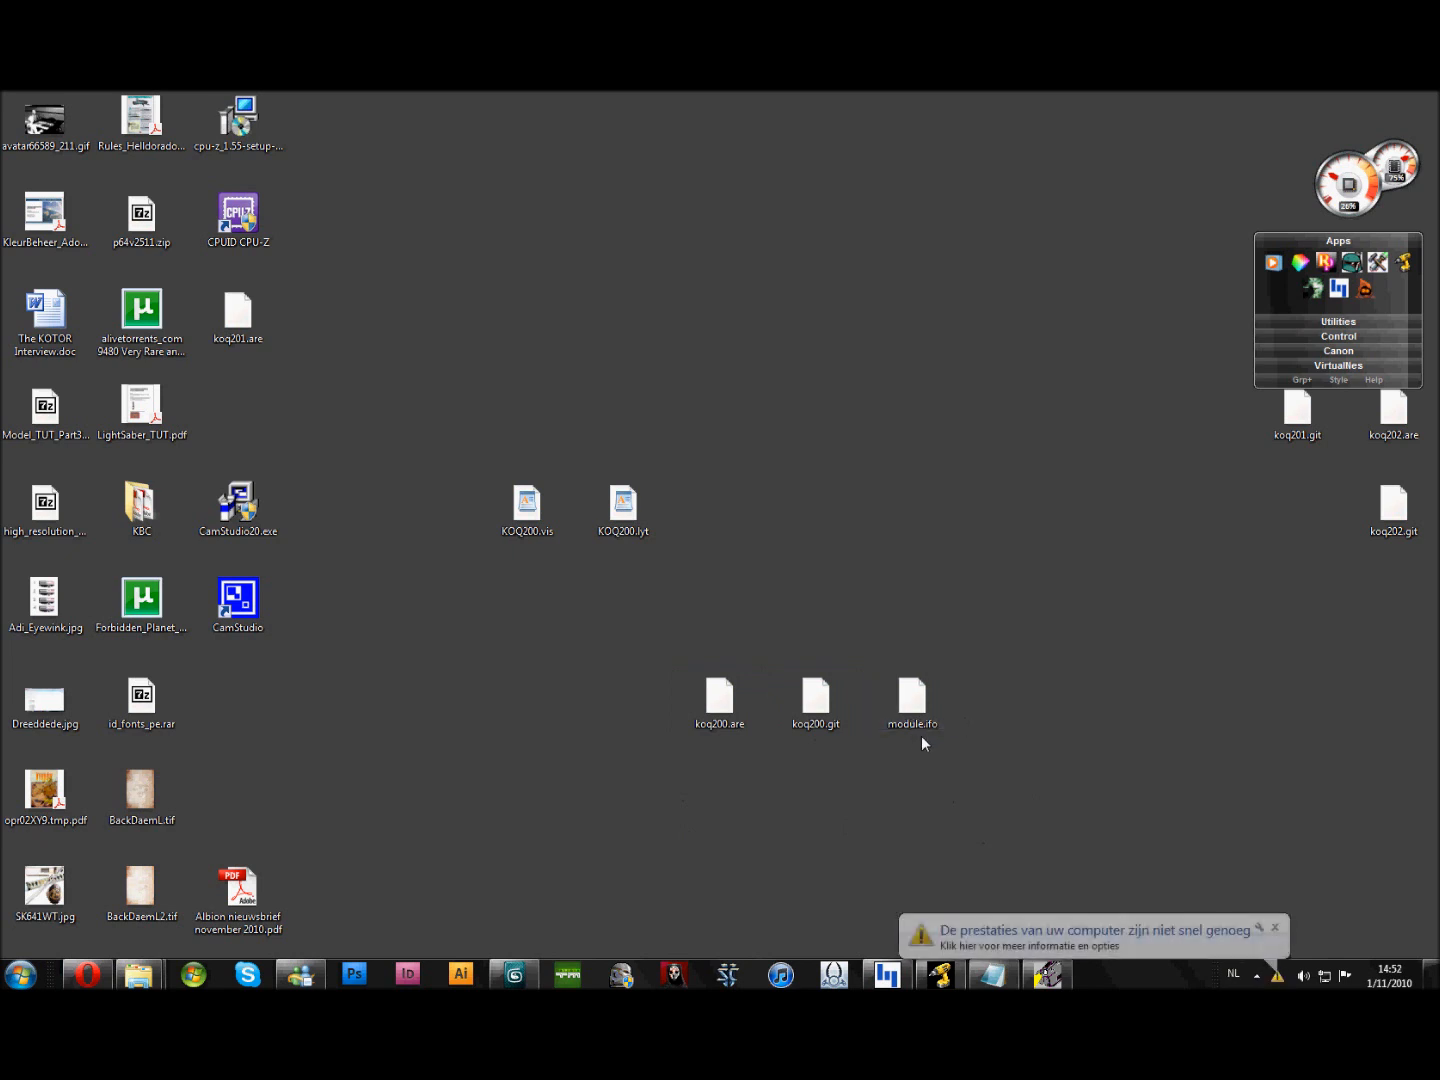
- Dismiss the computer performance notification and highlight the KOQ200 module files on the desktop
click(1275, 928)
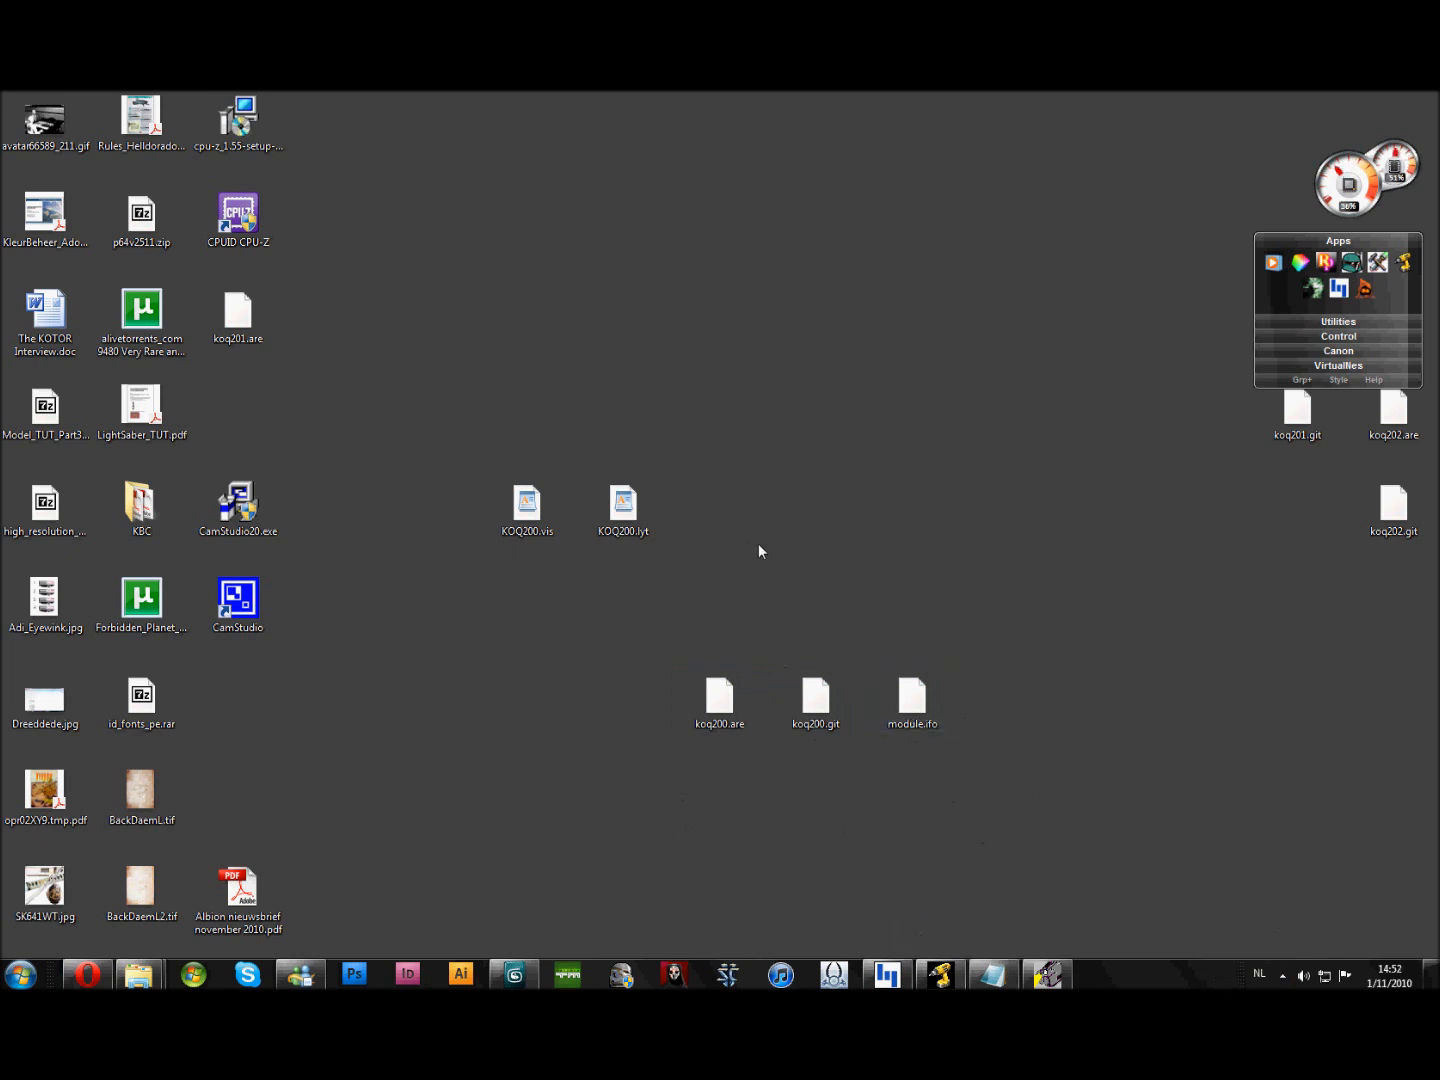
drag(454, 428, 923, 627)
click(834, 587)
drag(653, 522, 623, 517)
click(599, 627)
- Switch to 3ds Max and open the recent scene Canyon18A06.max, continuing without the missing external files
click(510, 972)
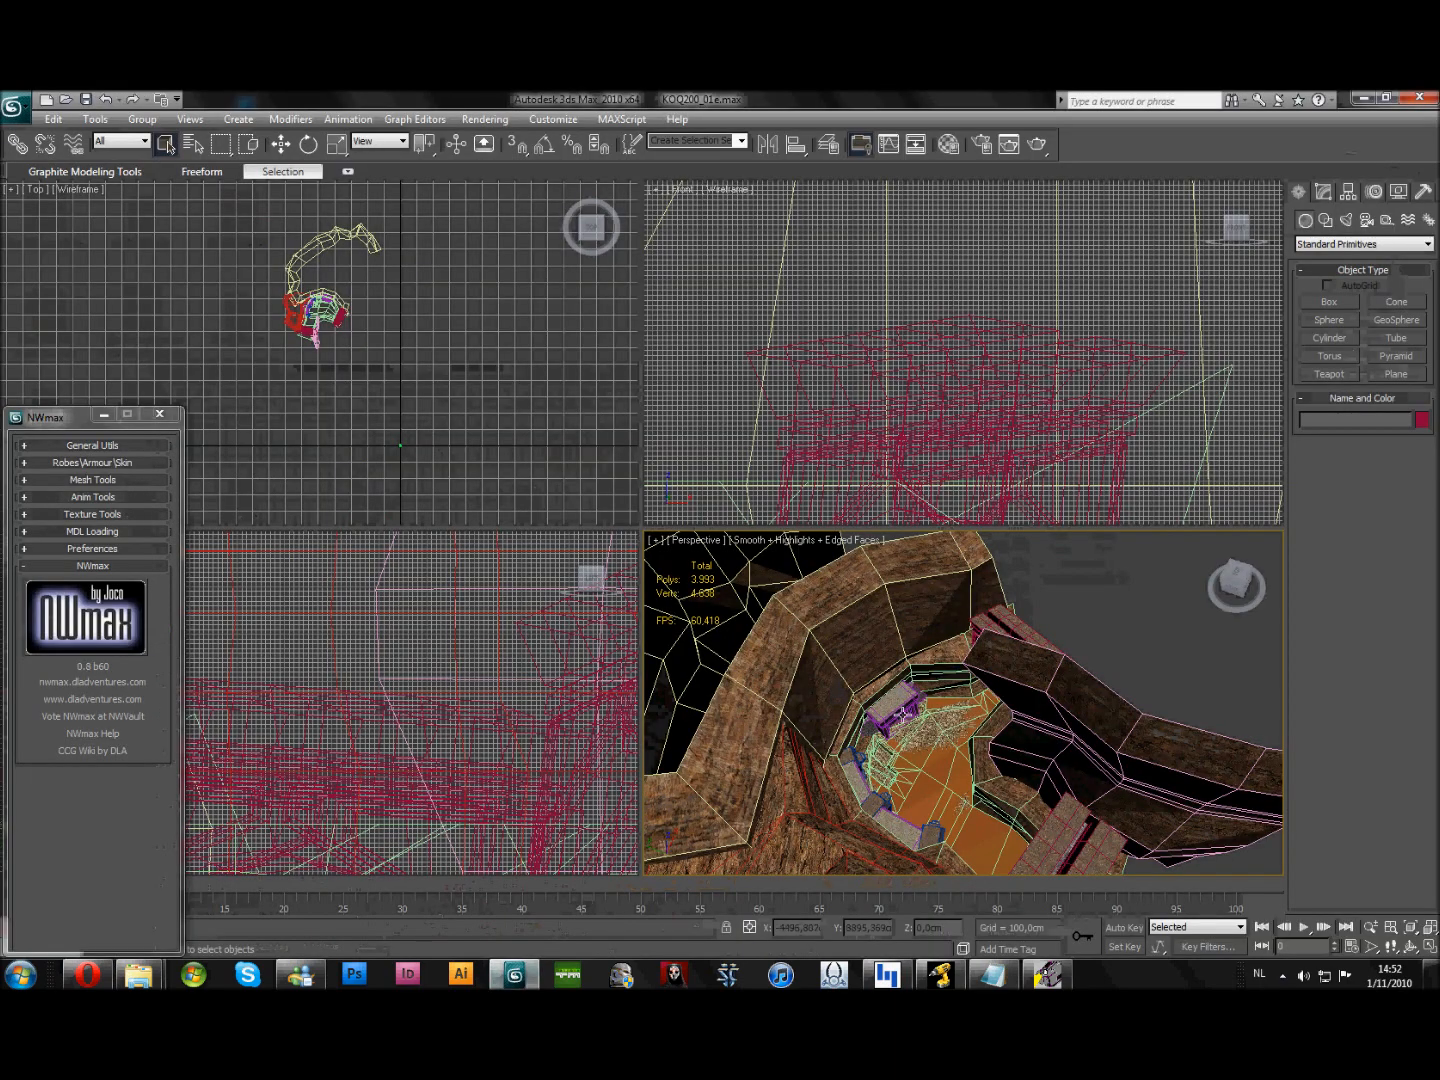
click(14, 106)
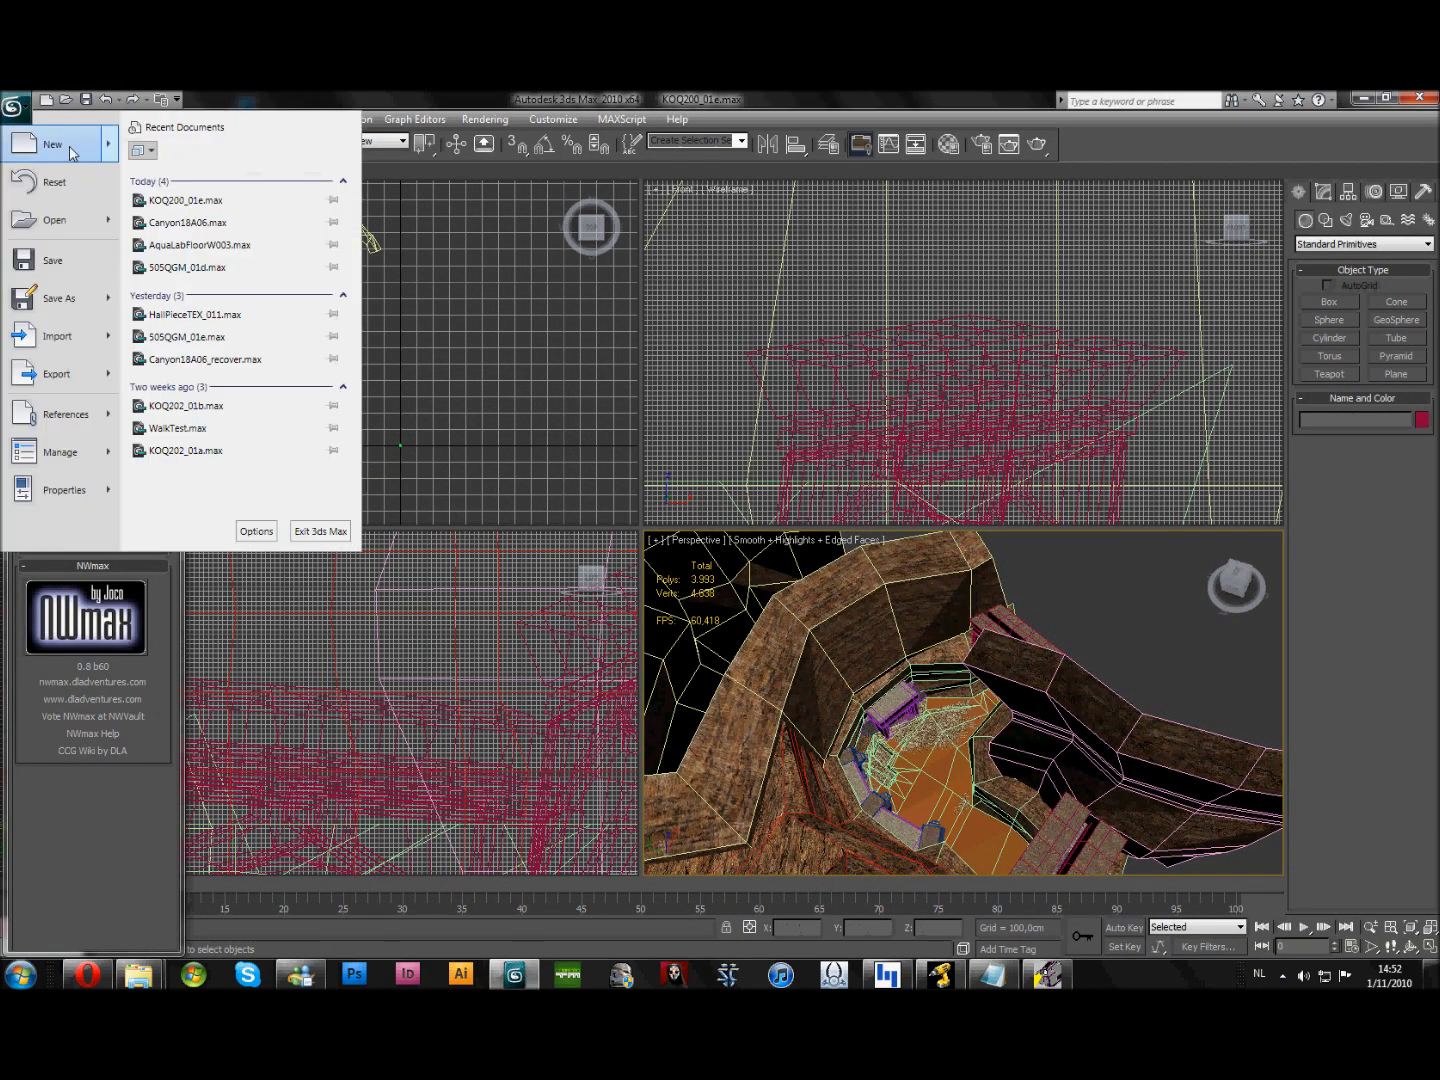
click(229, 220)
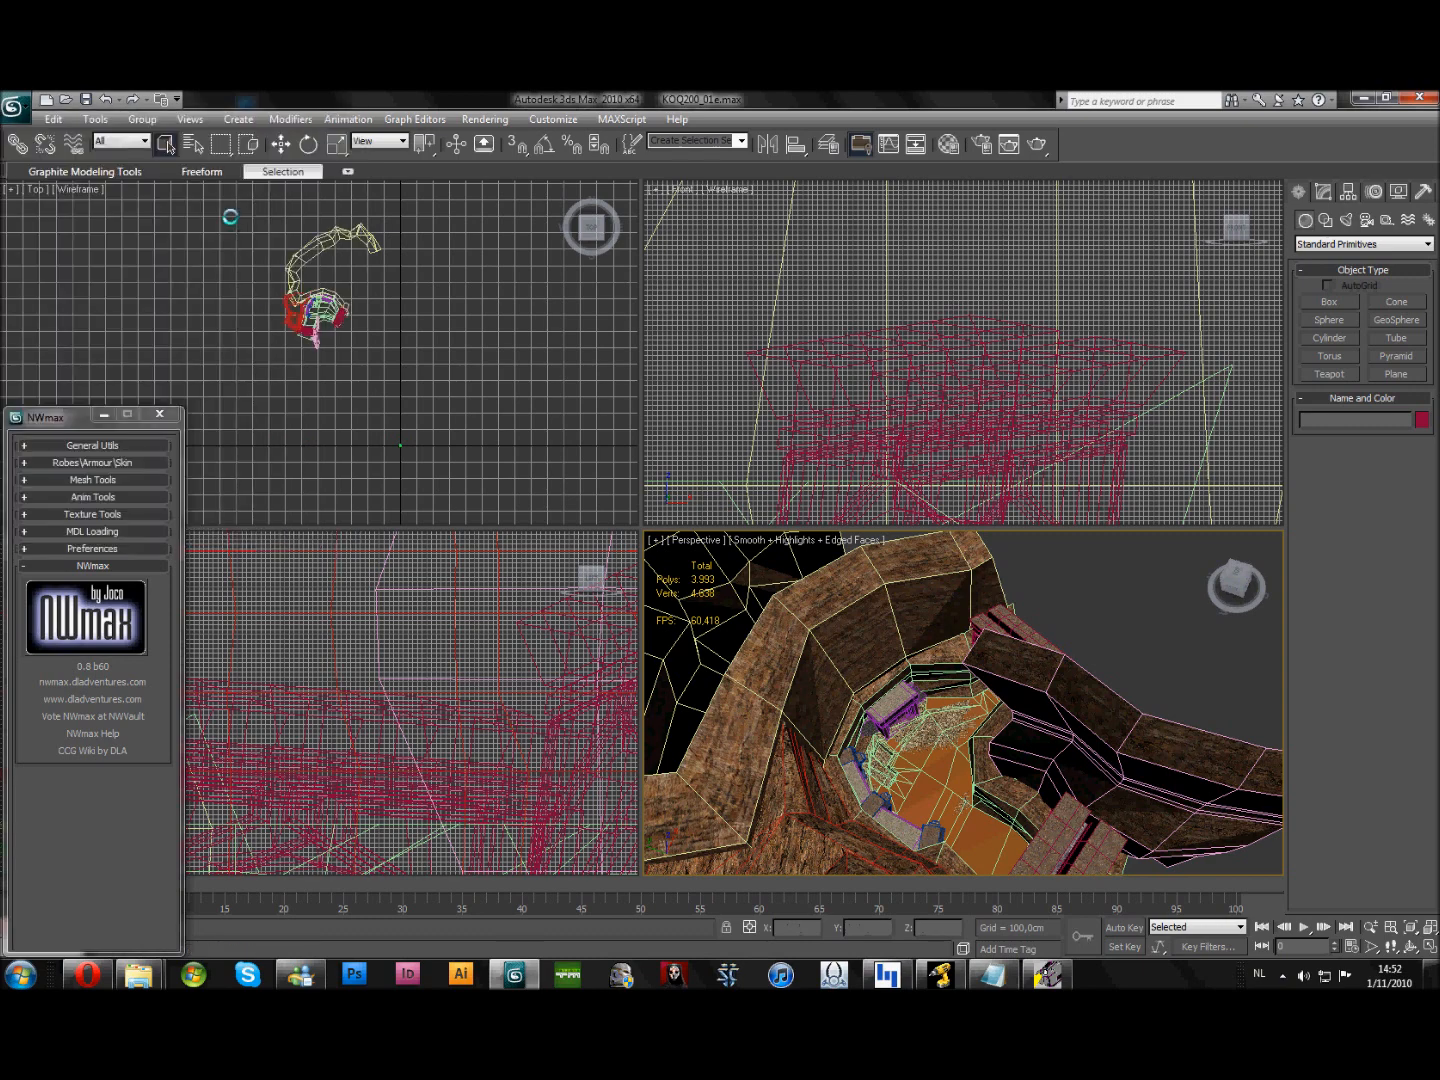
click(921, 683)
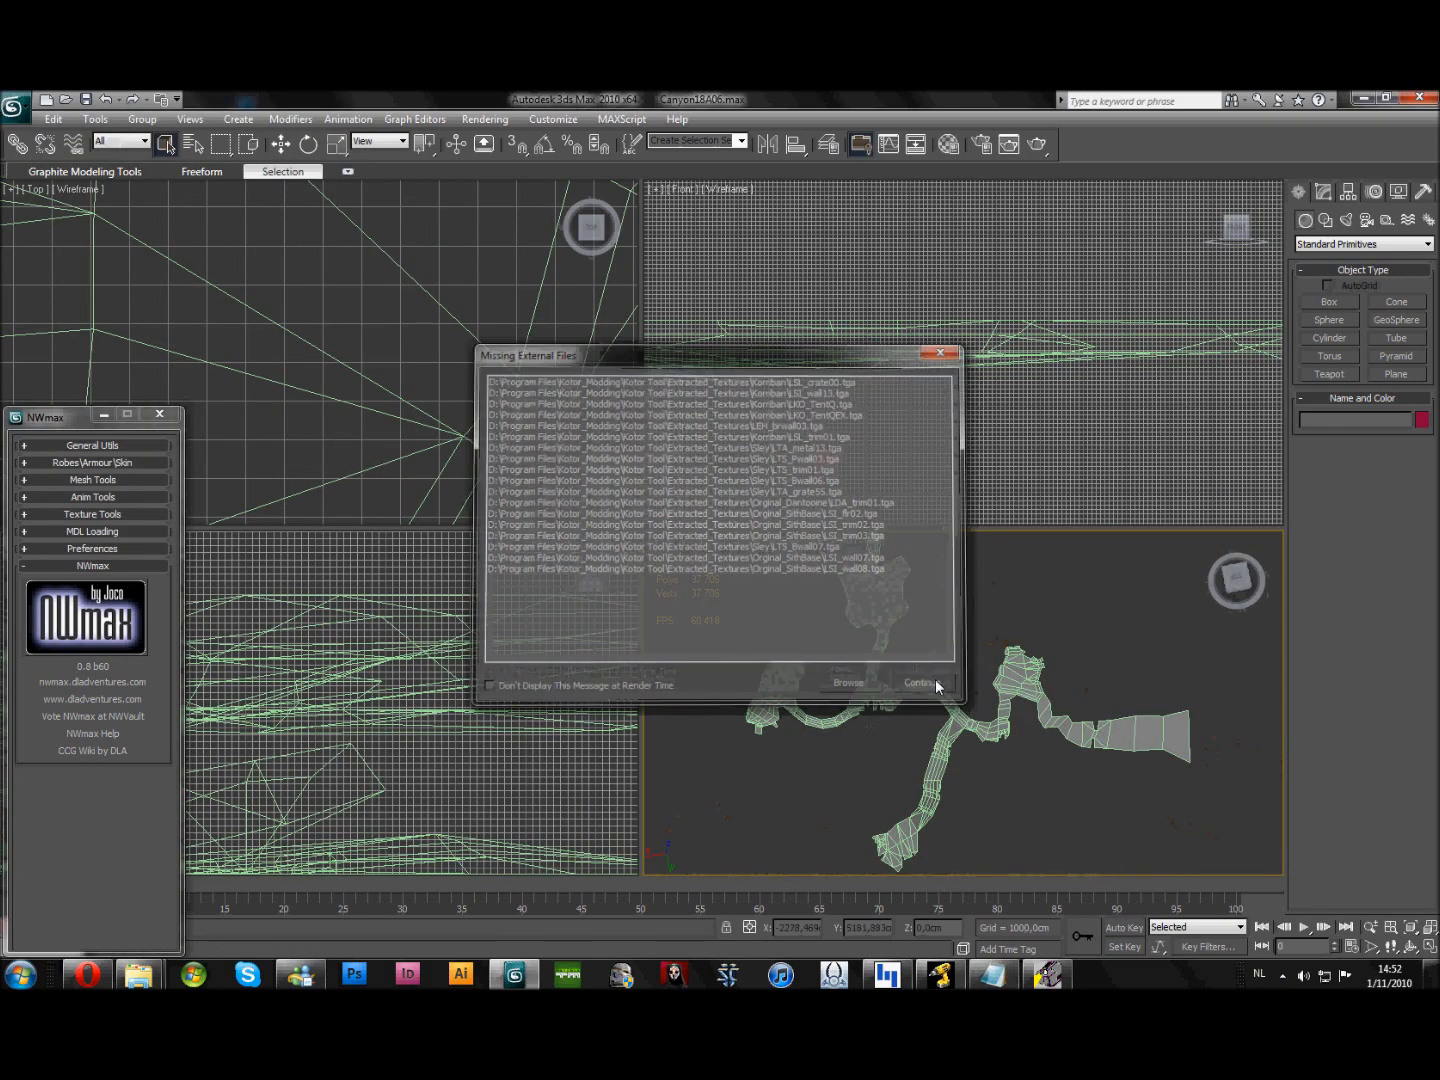
- Unhide all objects of the canyon scene from the Perspective viewport
click(769, 566)
middle_drag(1063, 766, 997, 746)
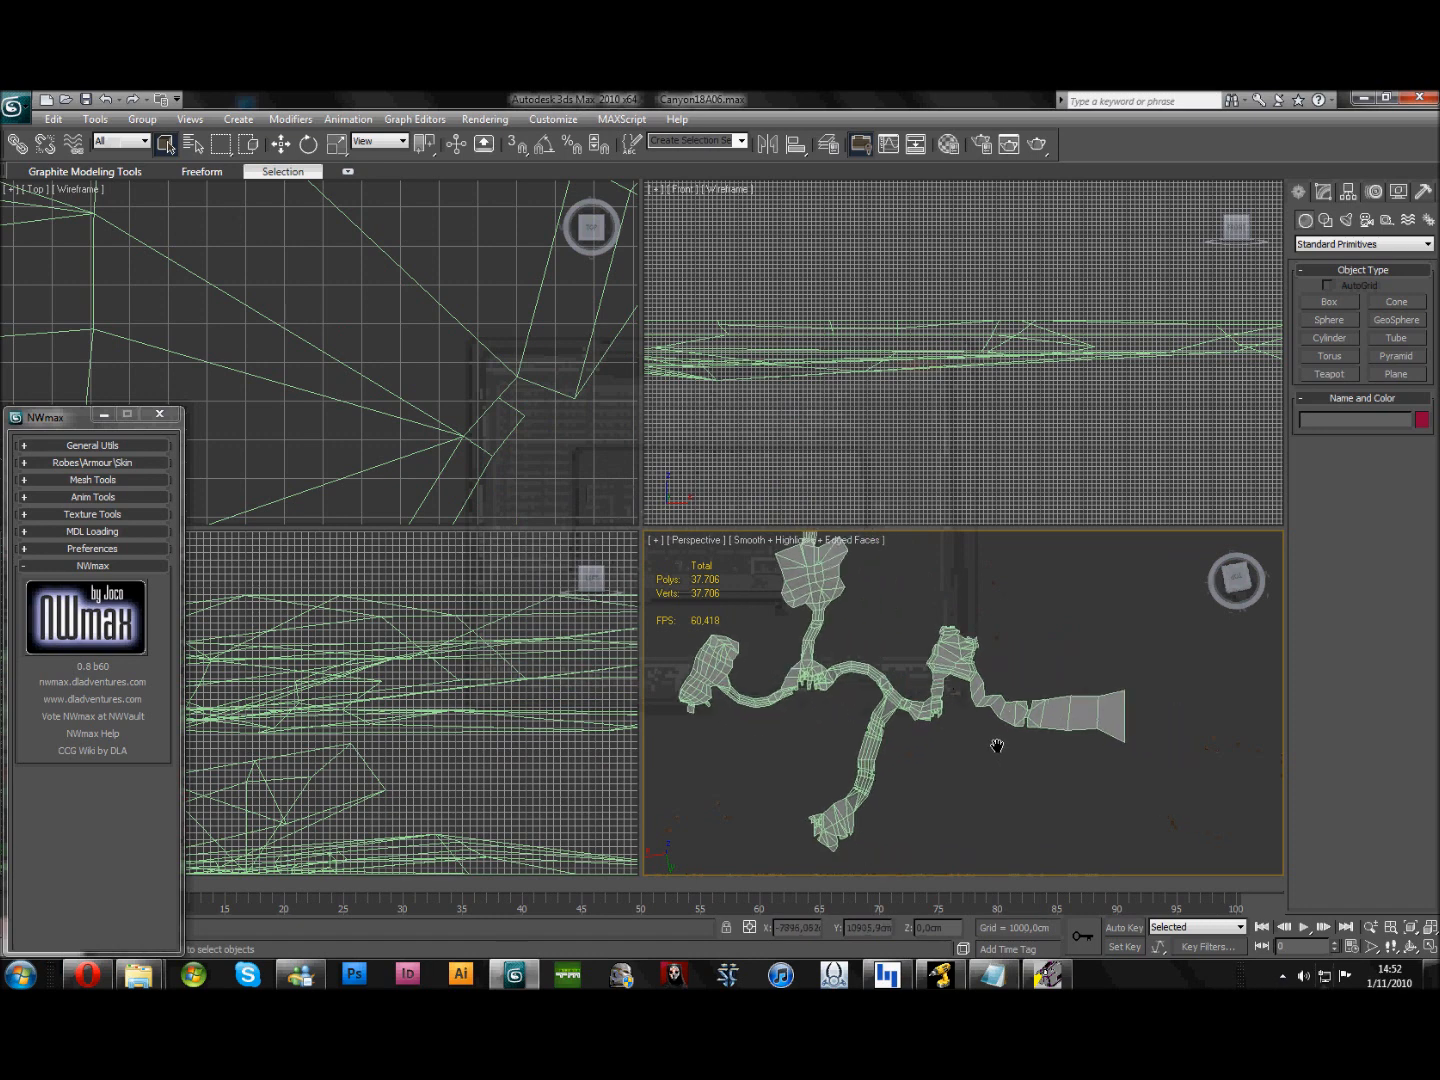
right_click(906, 635)
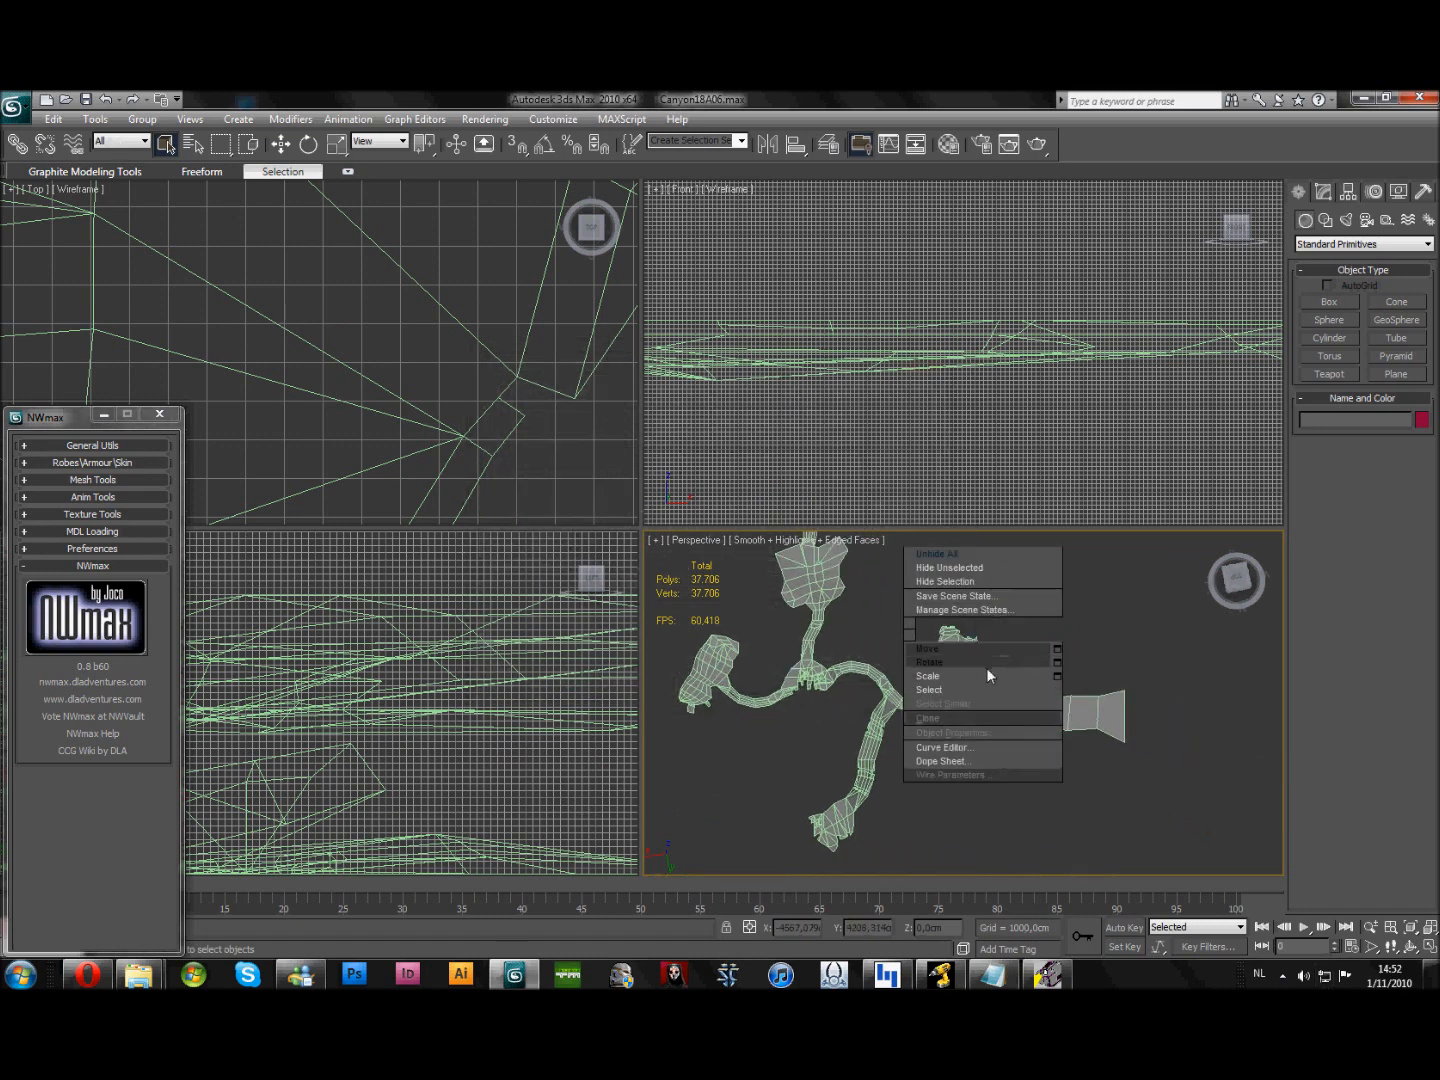
click(986, 556)
- Examine the full canyon layout in the Perspective viewport from above and close up, including its cliffs, paths and water area
scroll(893, 667, down, 5)
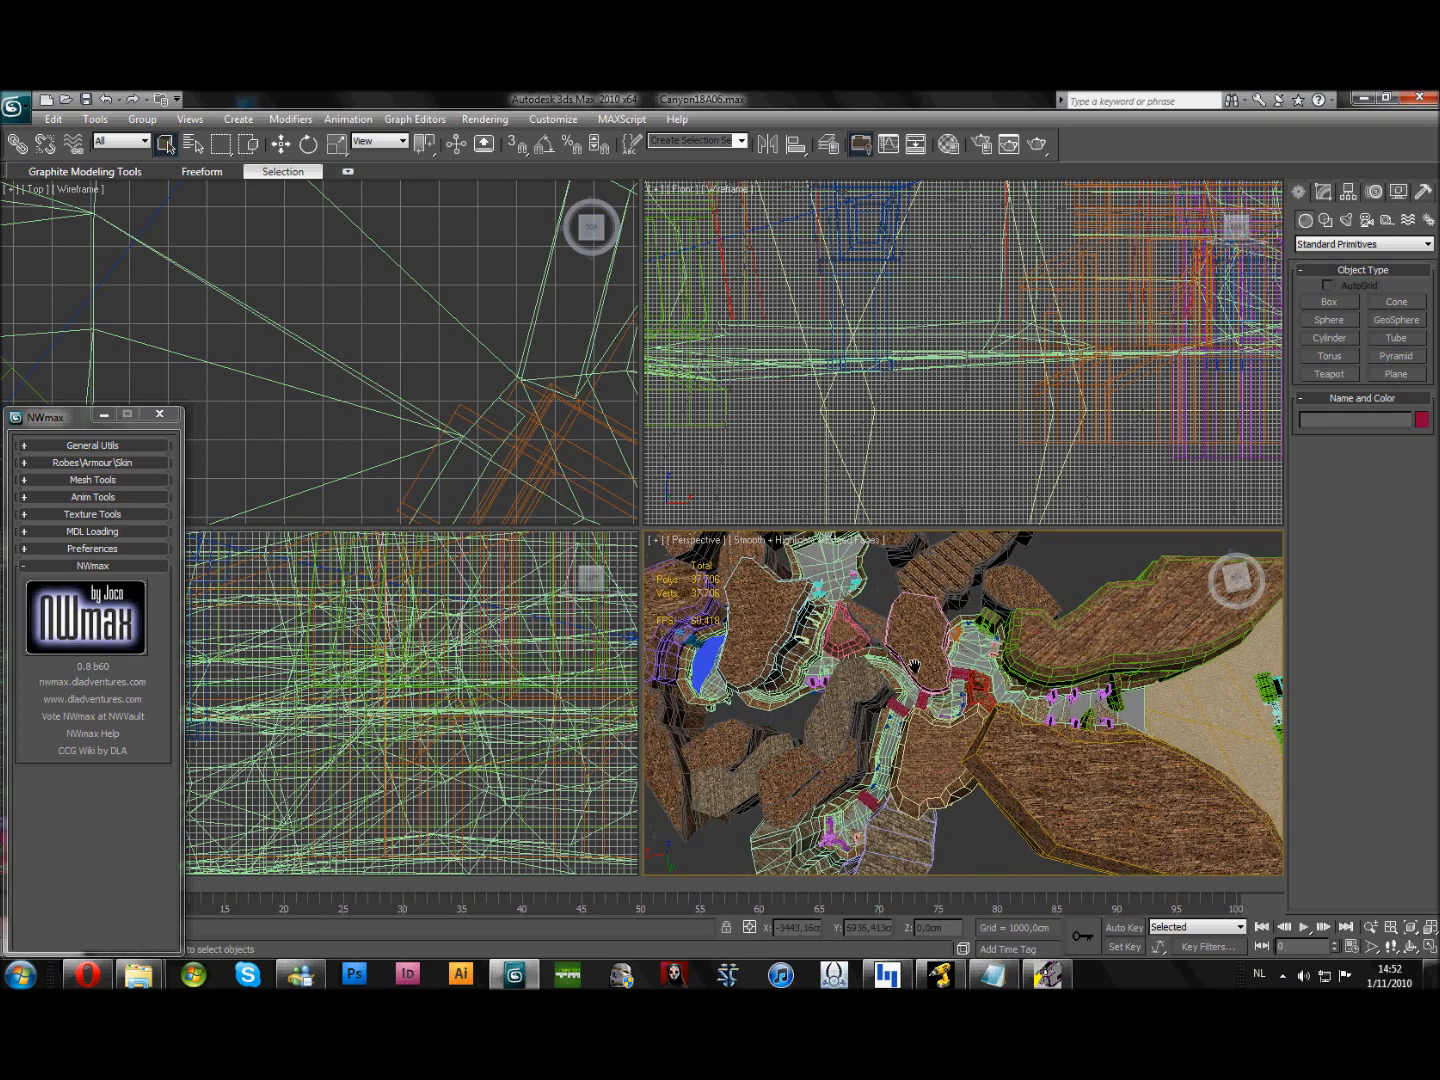
alt+middle_drag(919, 656, 1009, 664)
scroll(1009, 664, up, 10)
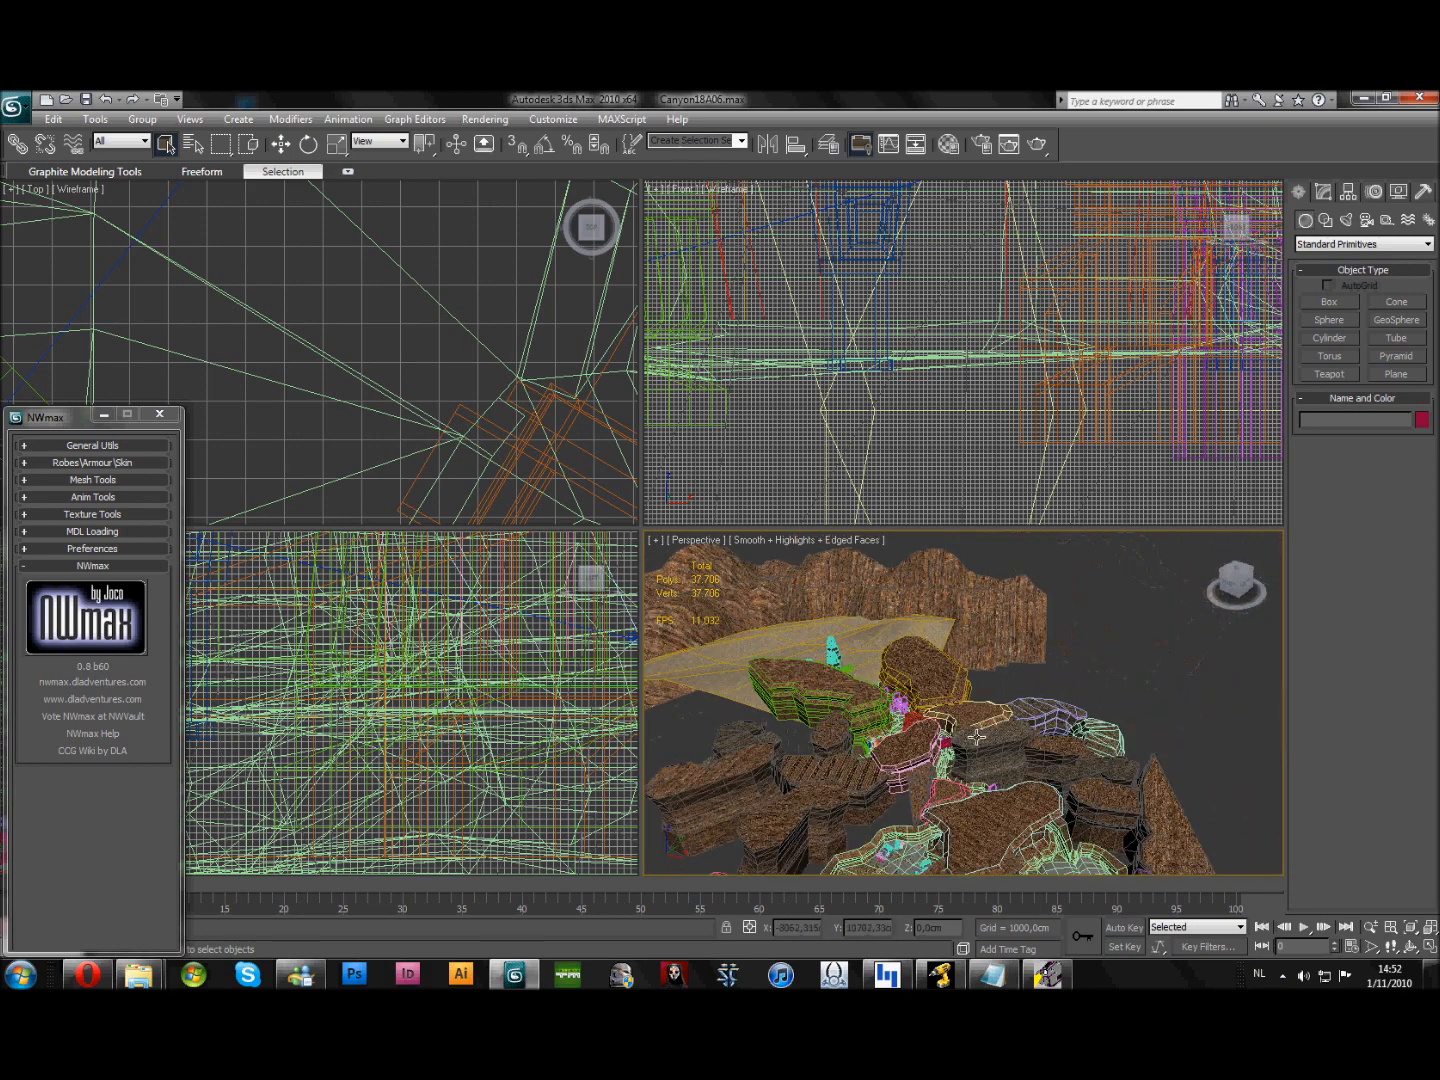
scroll(944, 640, down, 10)
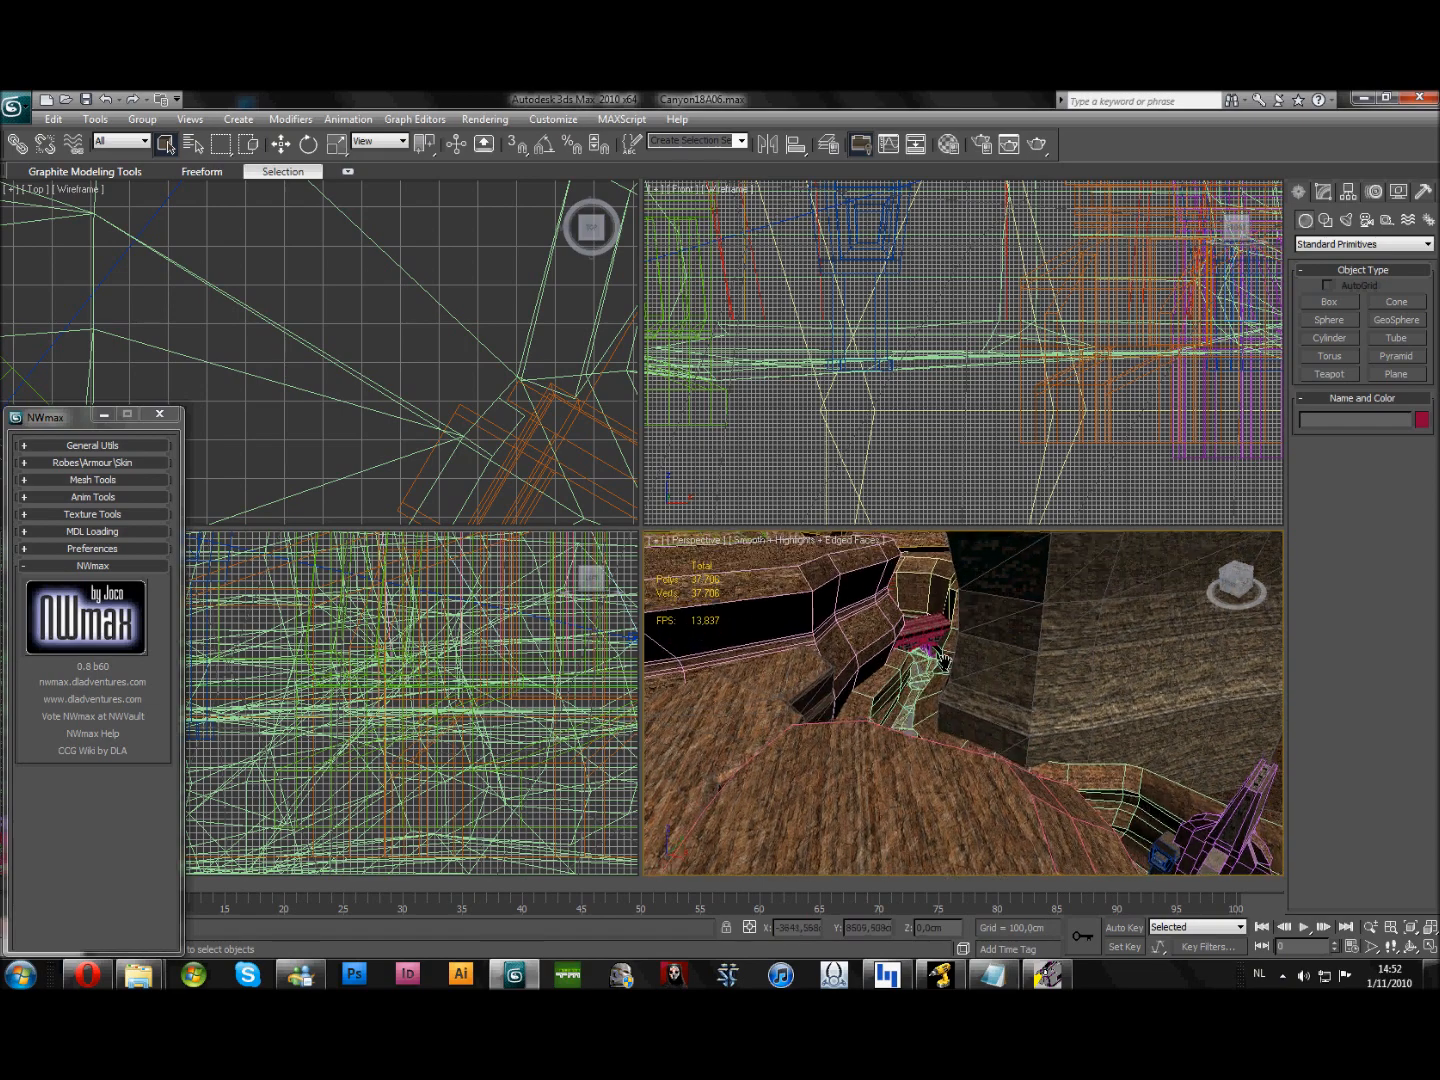
scroll(947, 757, up, 6)
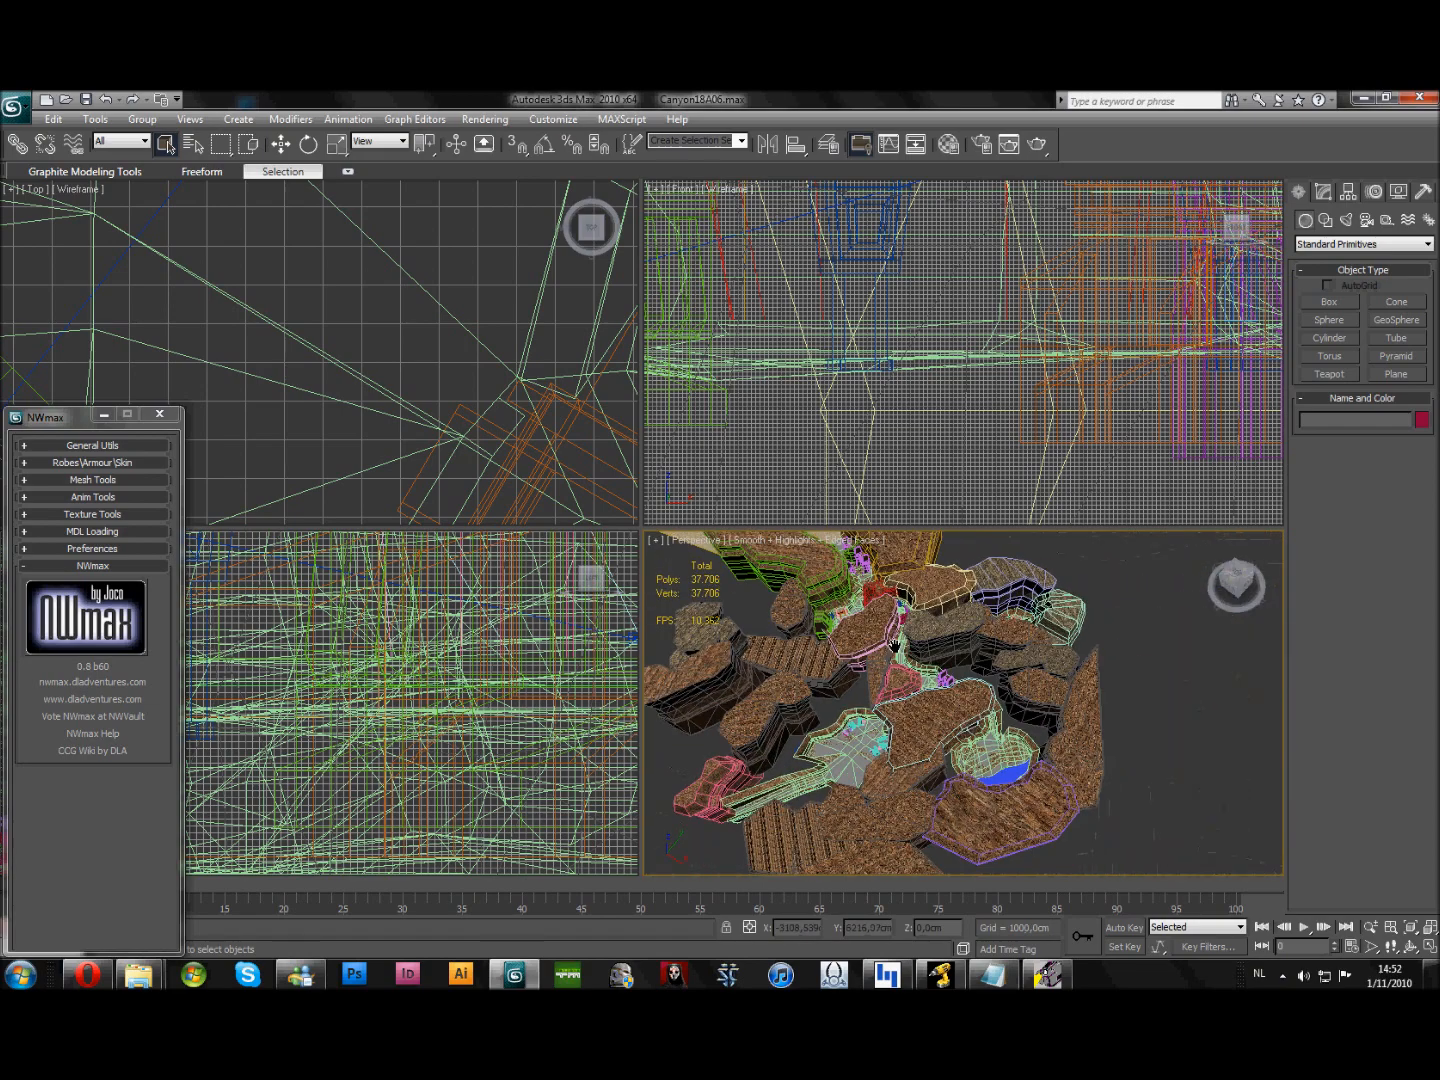
scroll(932, 714, down, 6)
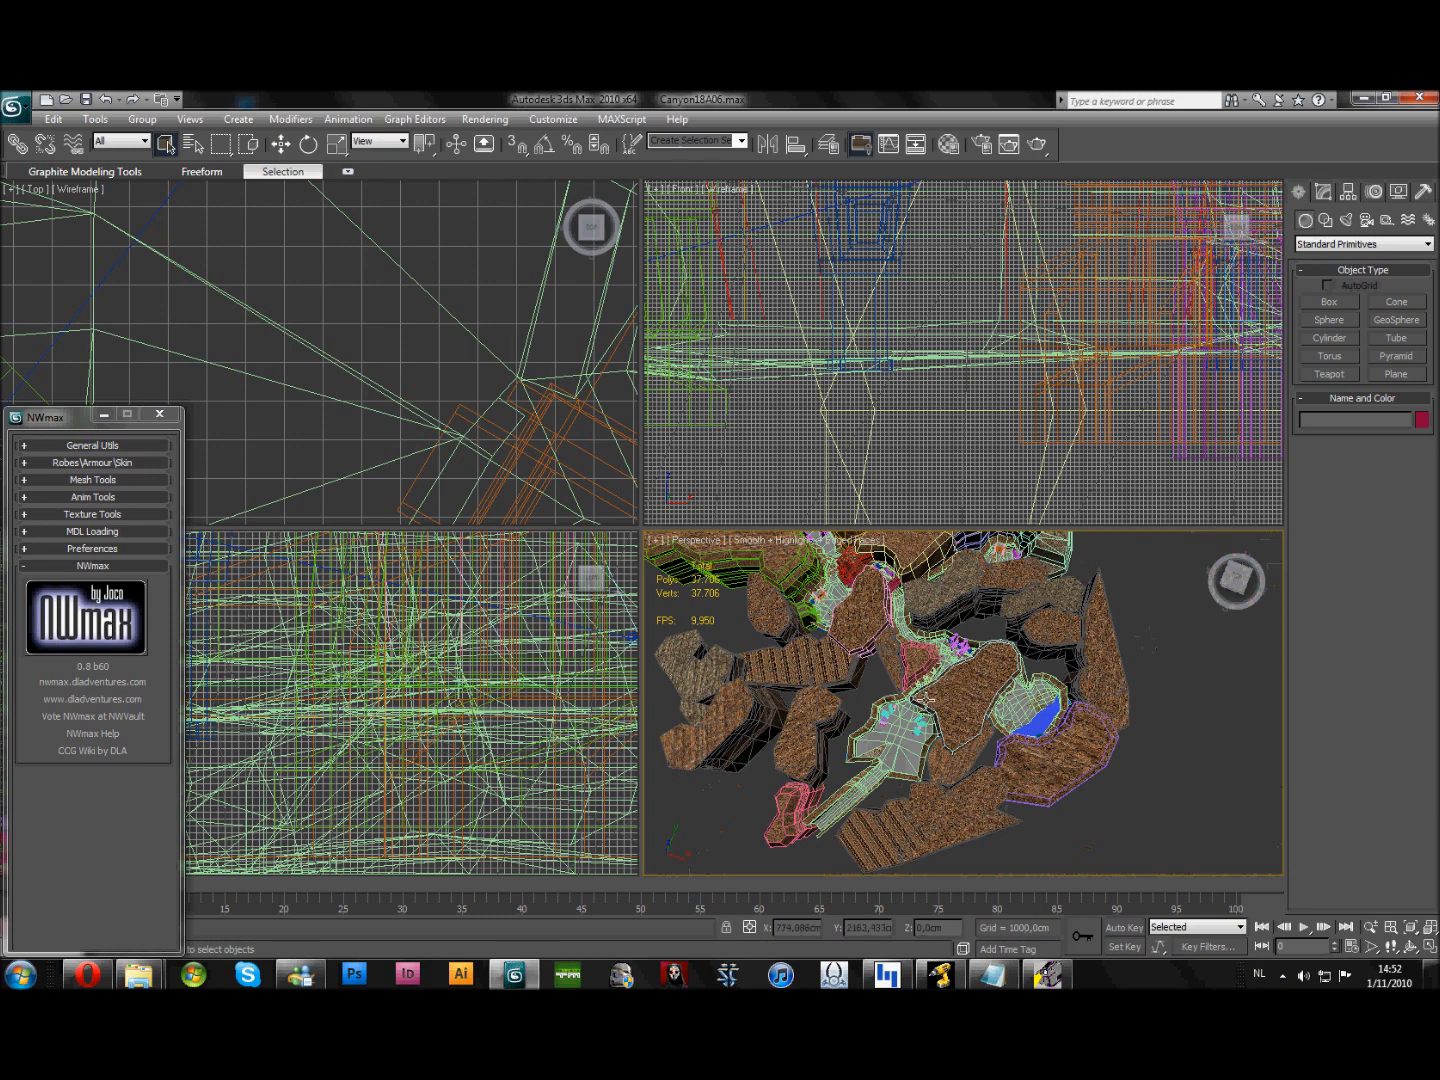
mouse_move(919, 693)
middle_down()
mouse_move(944, 730)
mouse_move(950, 714)
mouse_move(916, 694)
middle_up()
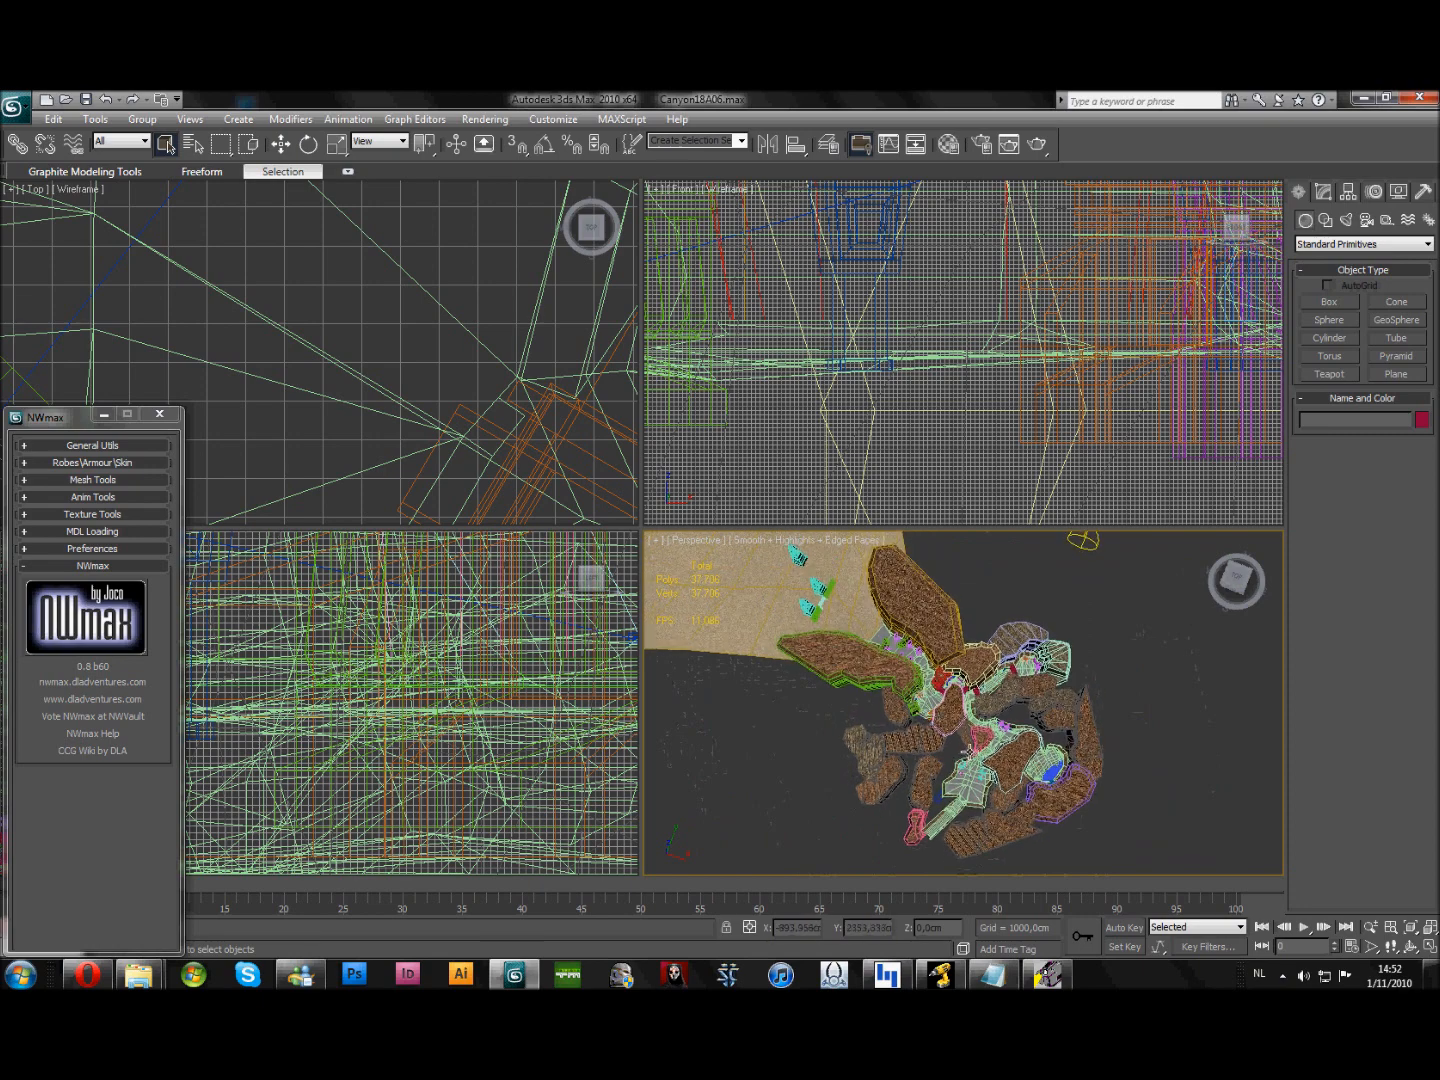
scroll(963, 728, up, 5)
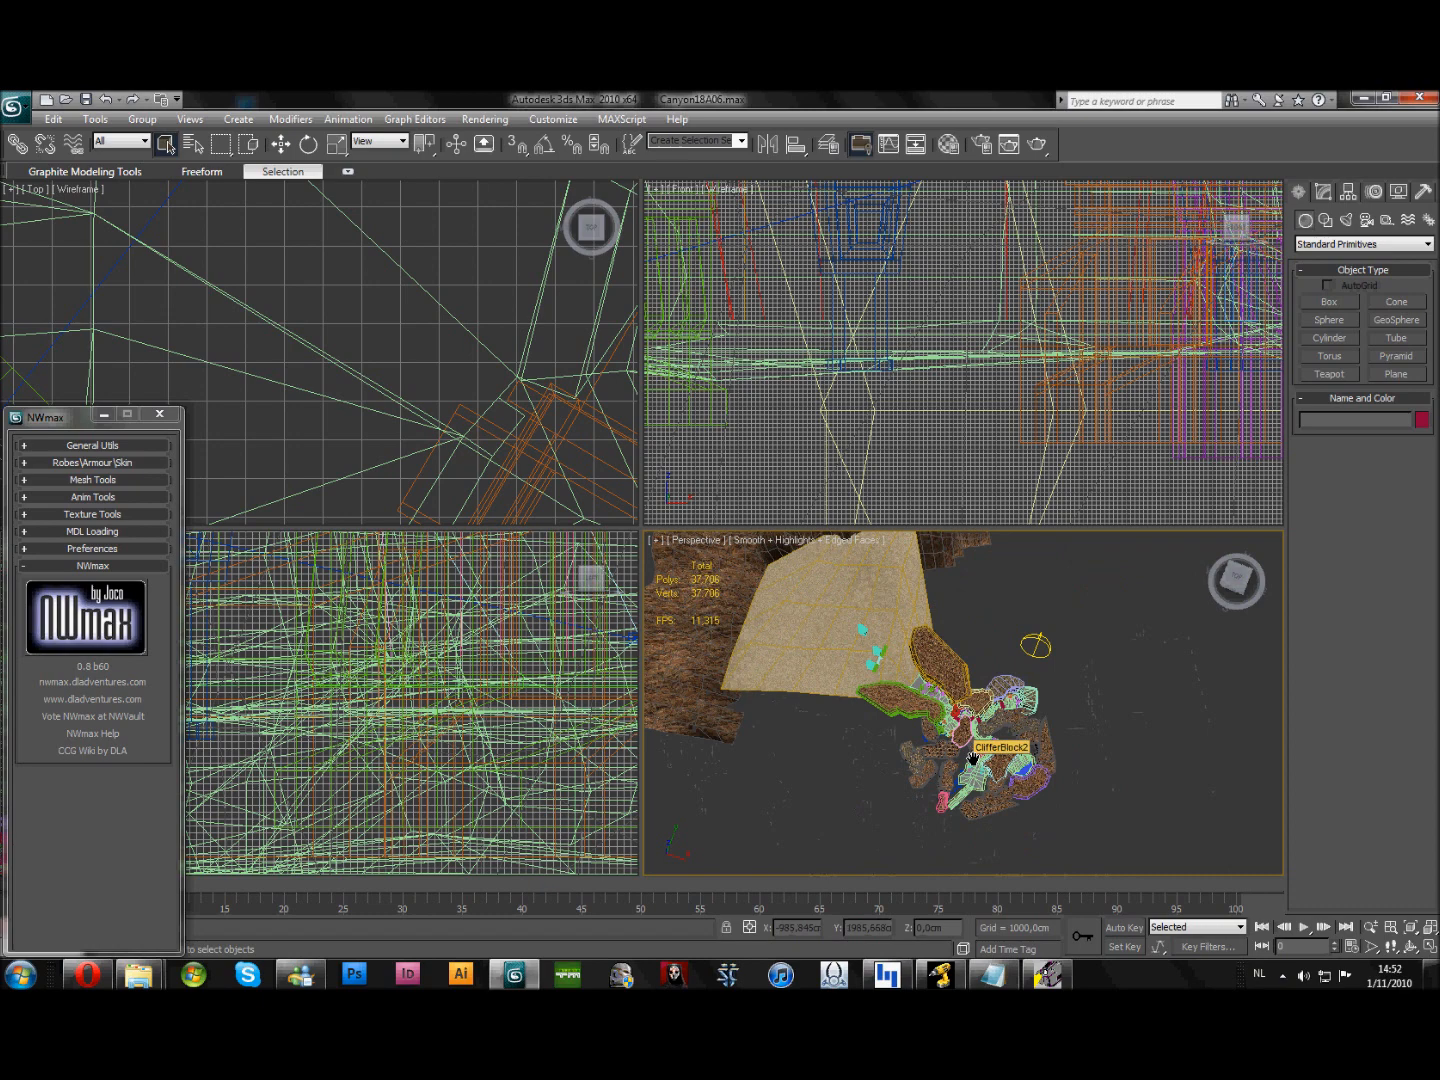
middle_drag(936, 734, 905, 684)
scroll(905, 684, up, 2)
scroll(905, 684, down, 5)
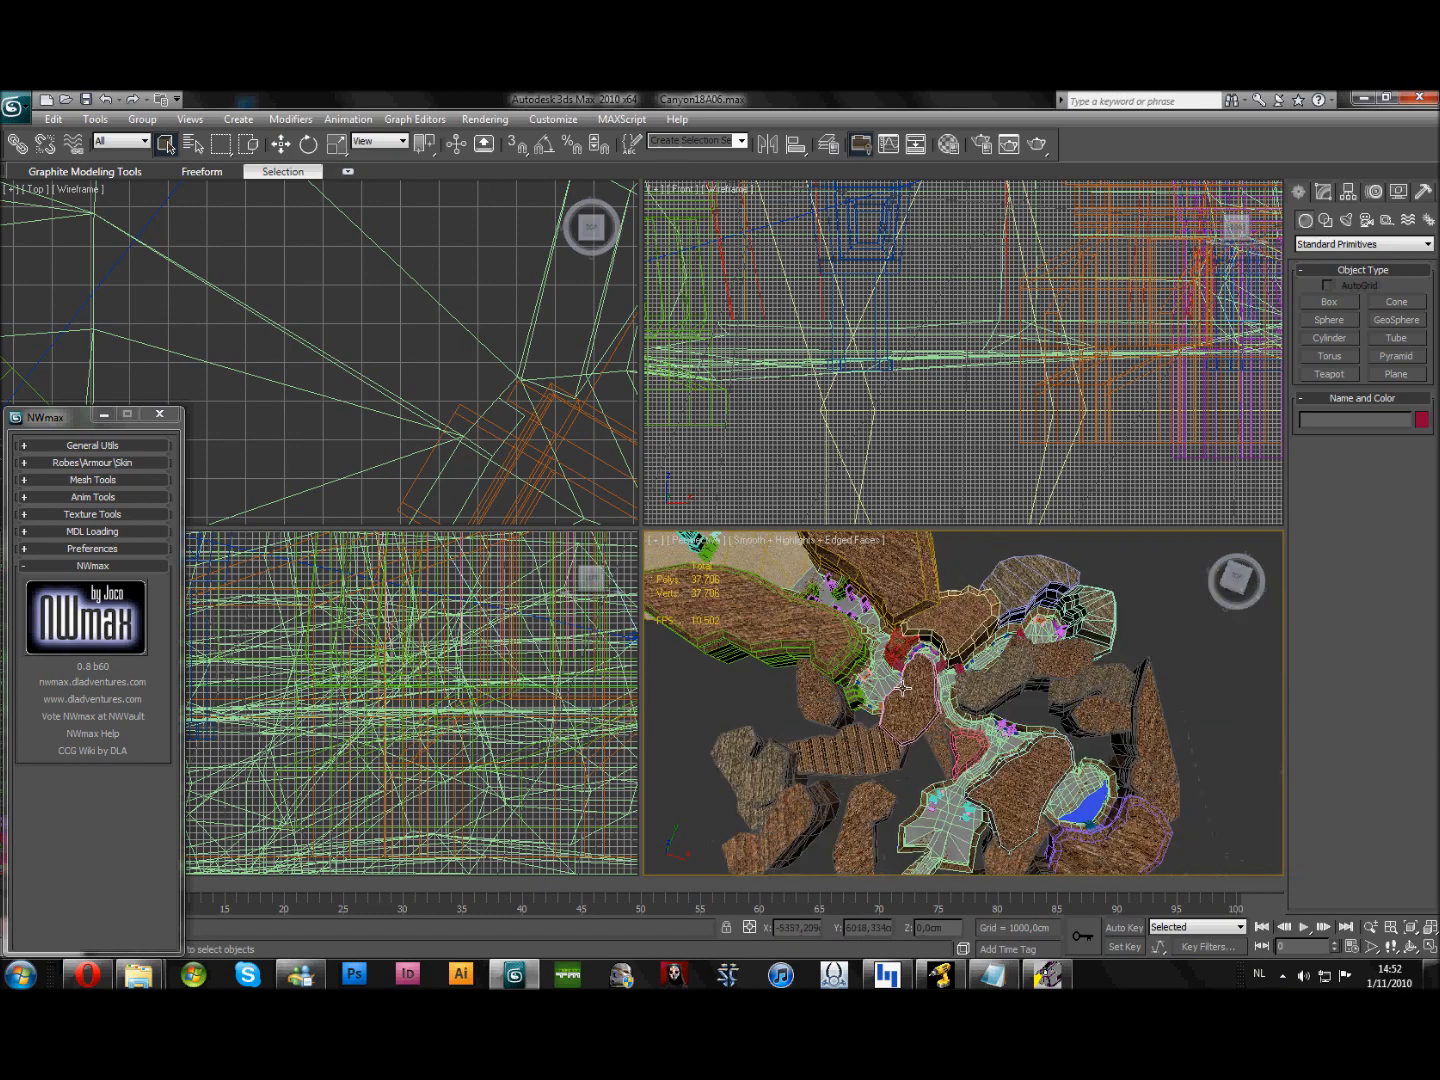
scroll(938, 737, up, 4)
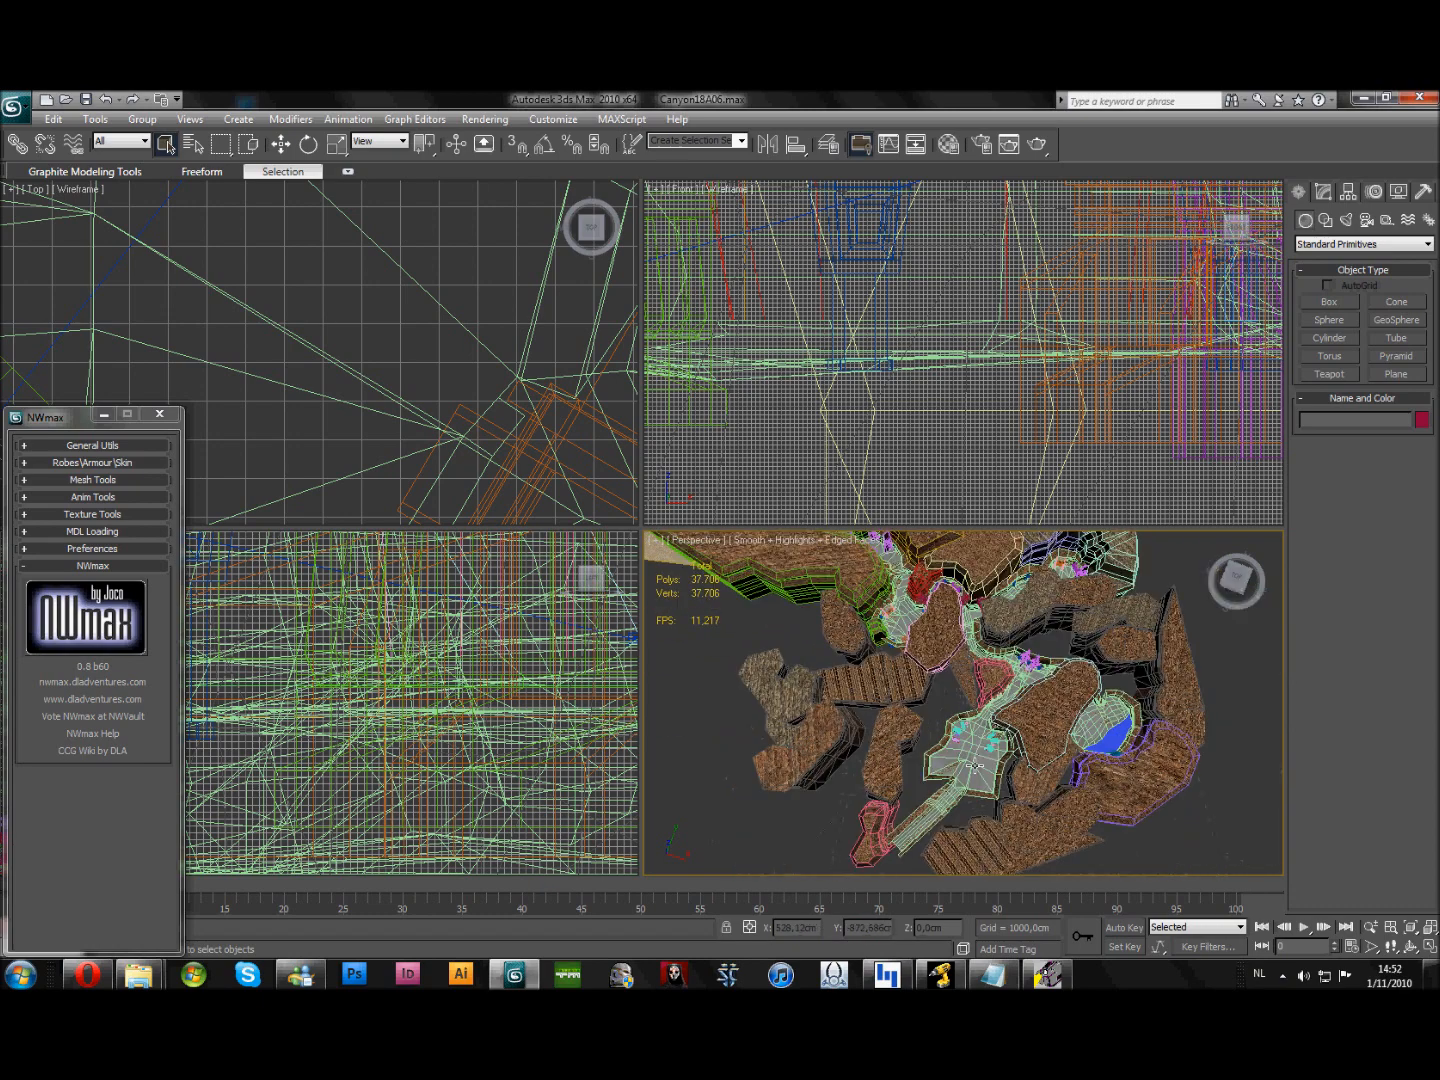
mouse_move(980, 713)
middle_down()
mouse_move(957, 697)
mouse_move(958, 722)
middle_up()
- Open KOQ200_01d.max from the ExportParts folder, discarding the canyon scene's changes and continuing without the missing external files
click(14, 108)
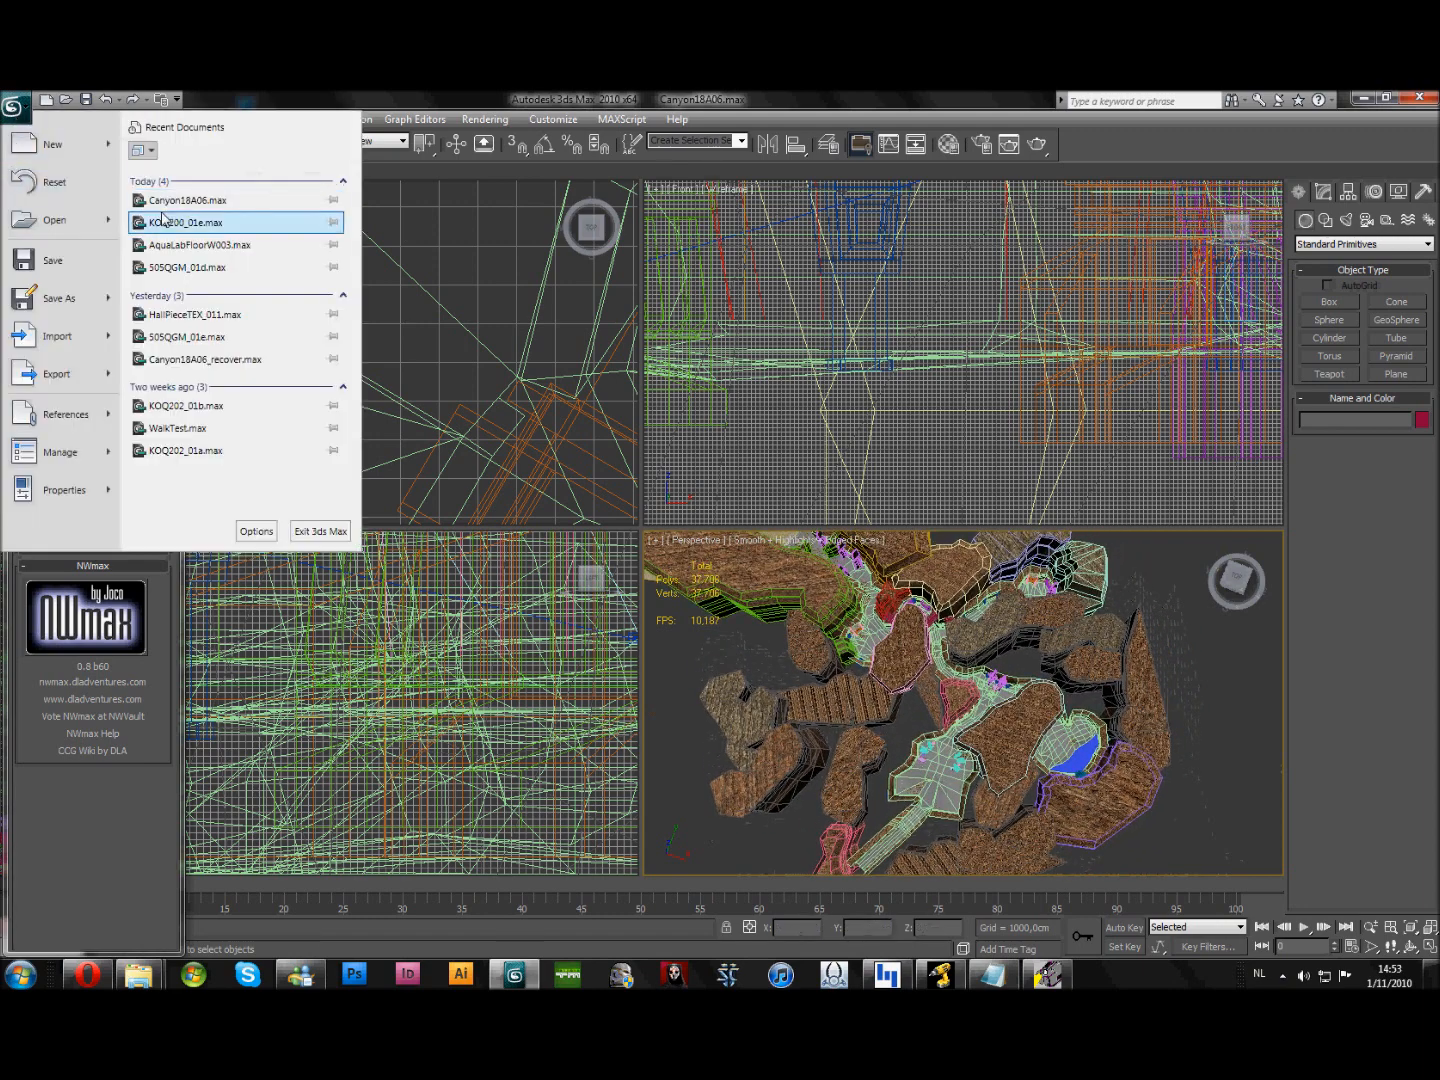
click(57, 221)
click(734, 588)
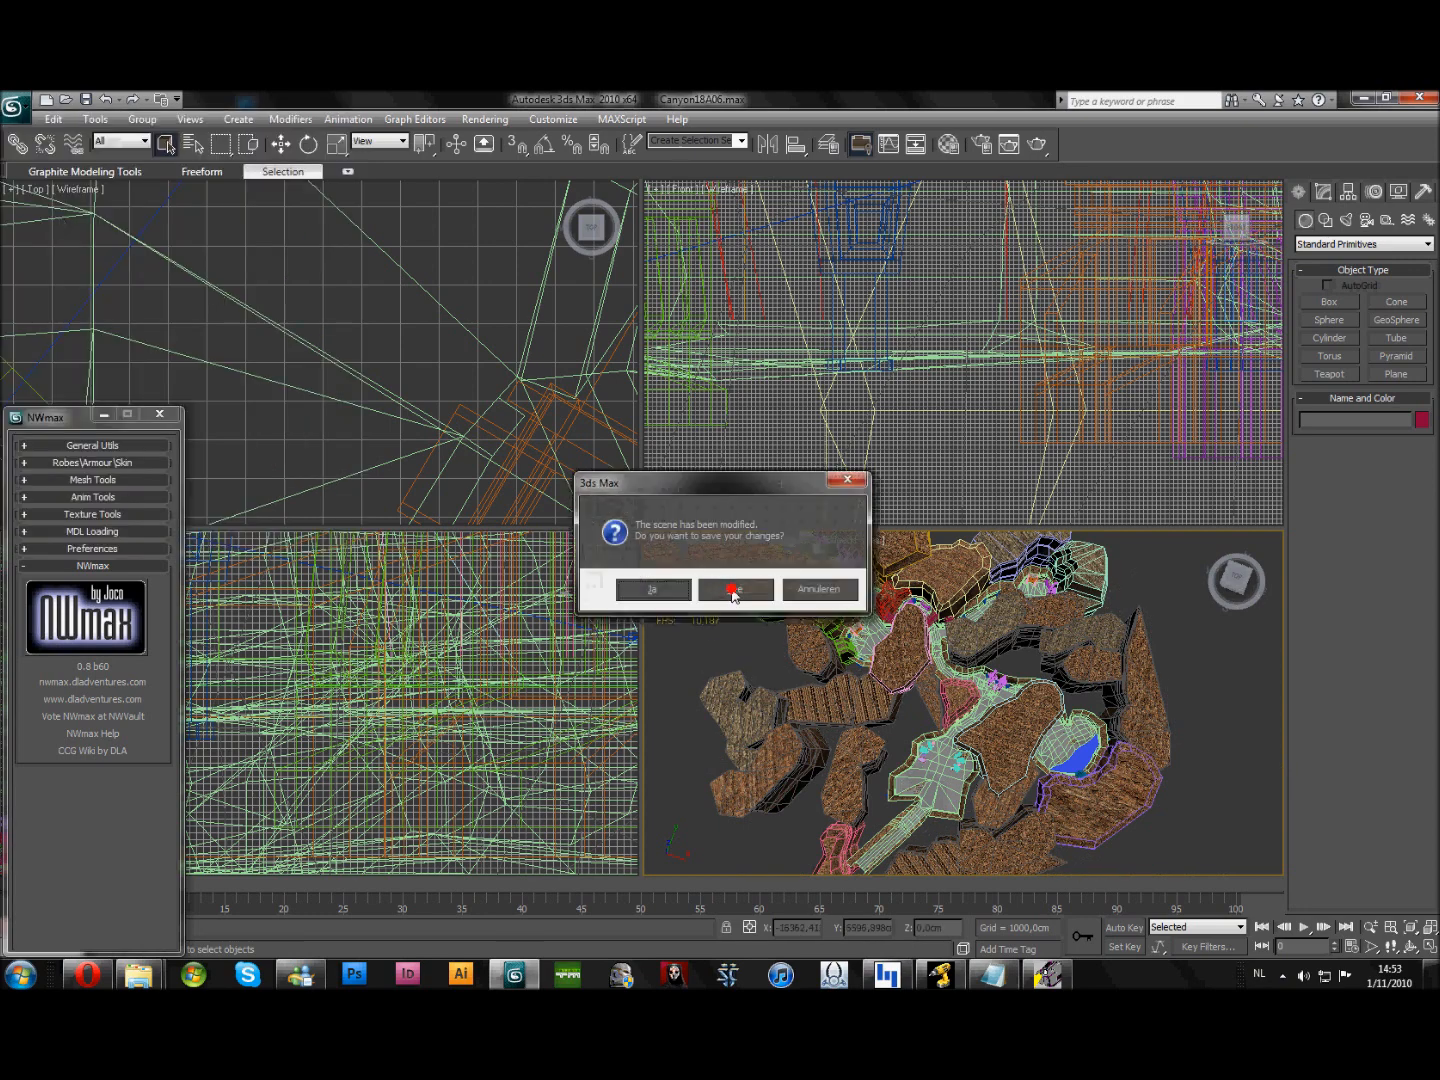
click(448, 311)
double_click(449, 310)
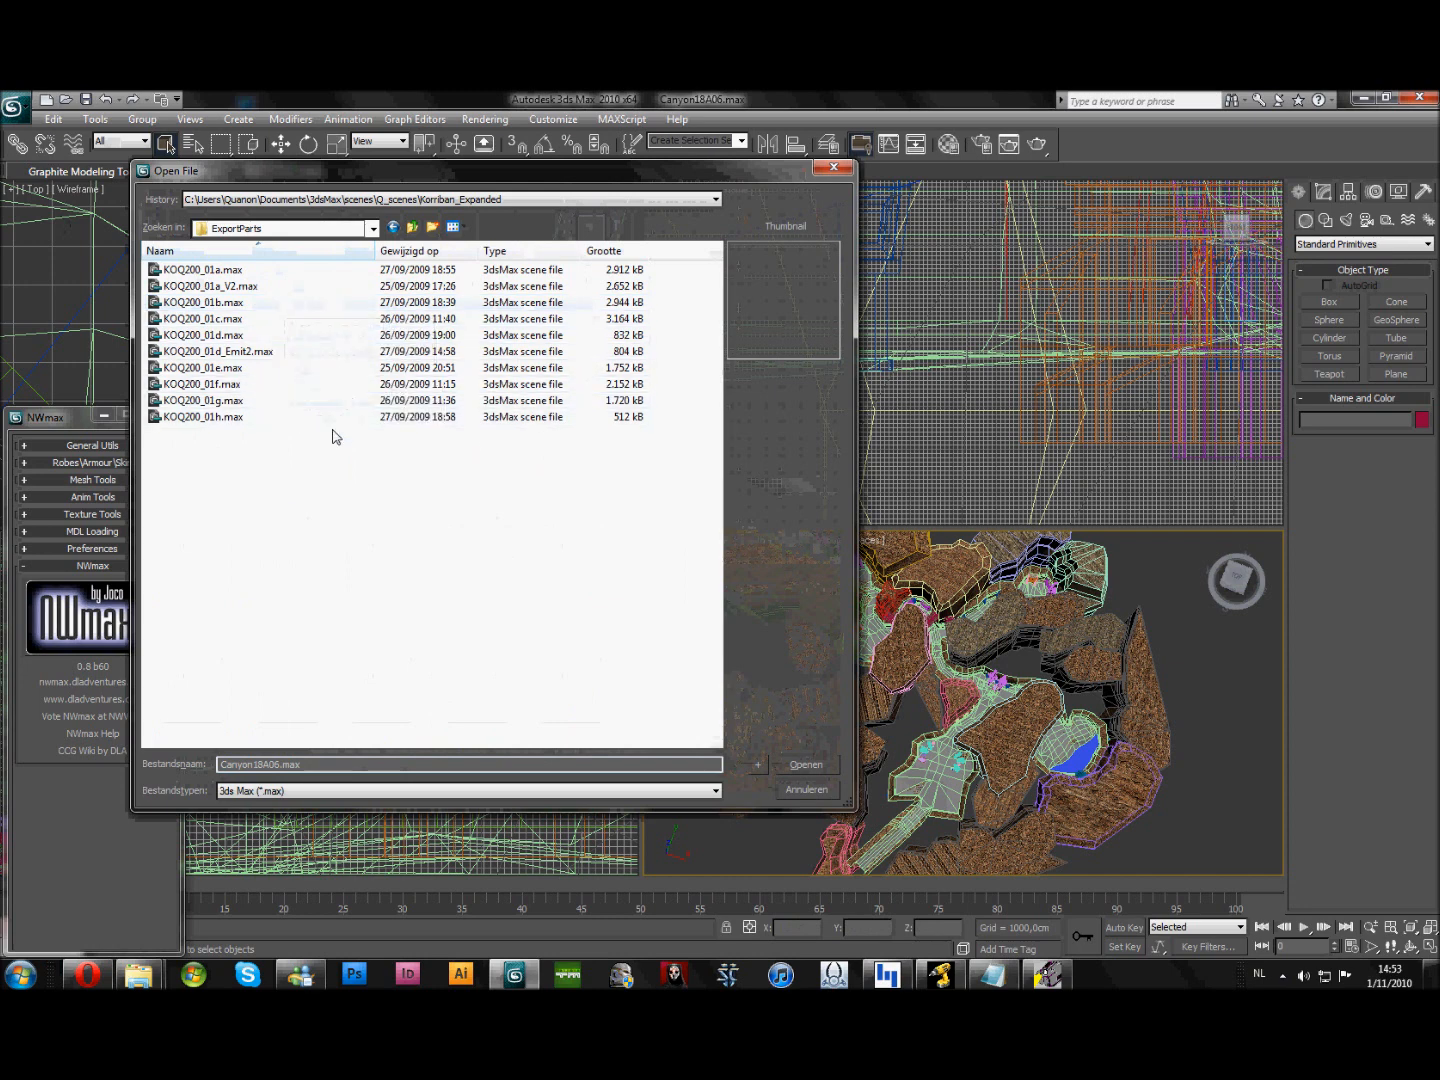
click(257, 340)
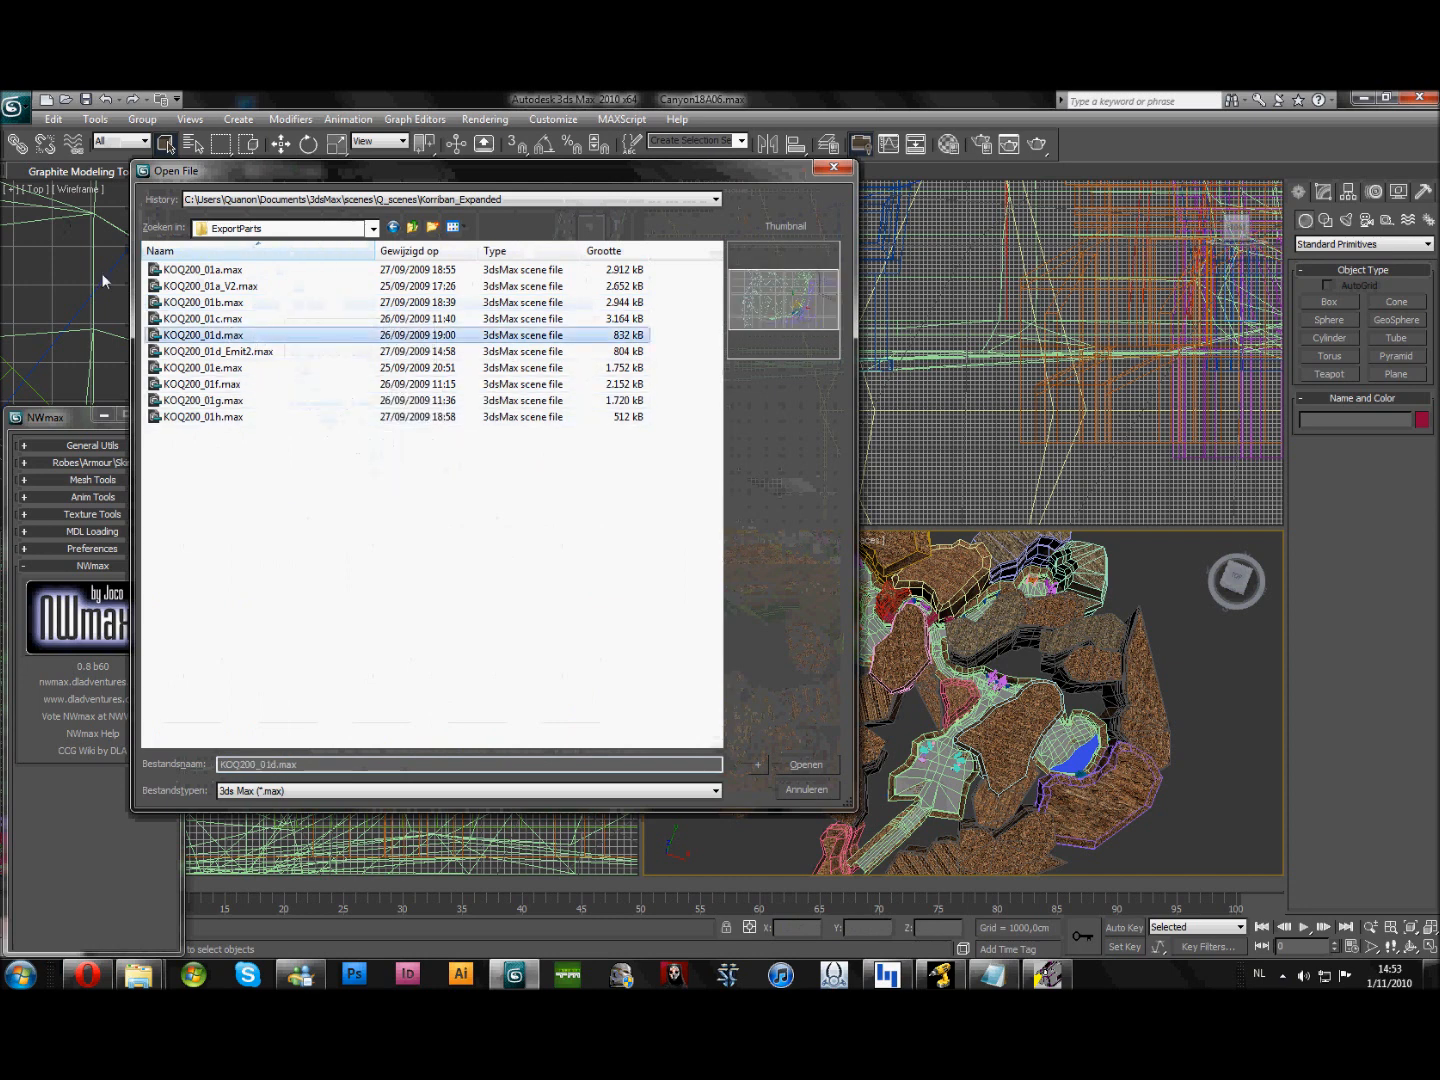
click(819, 766)
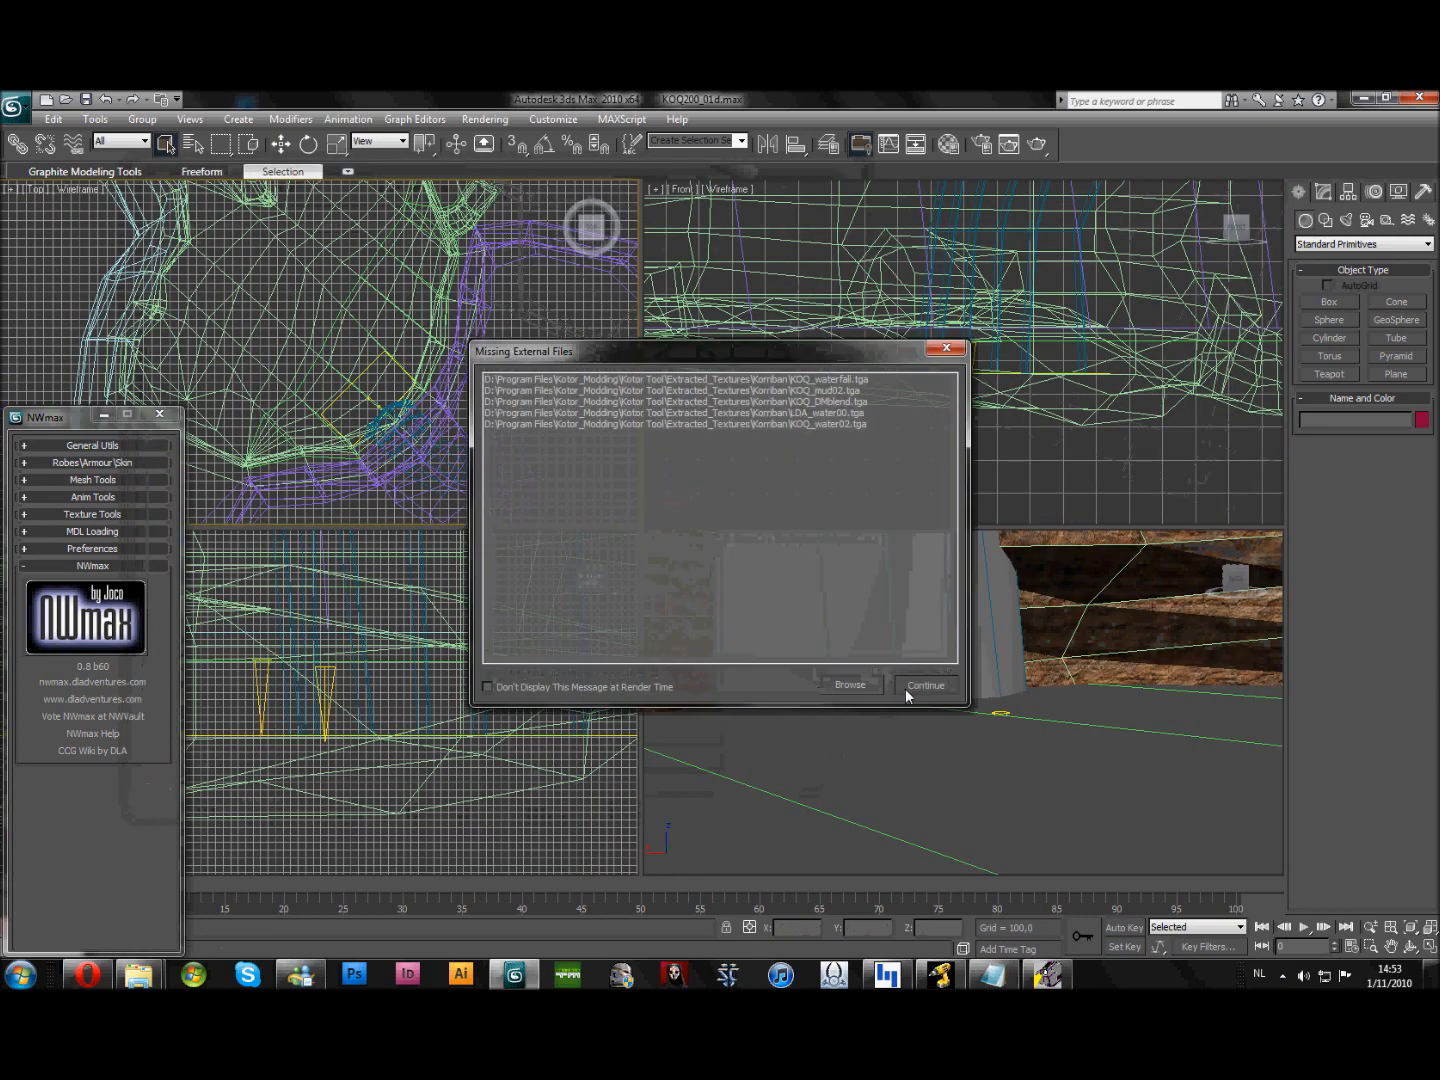
click(907, 688)
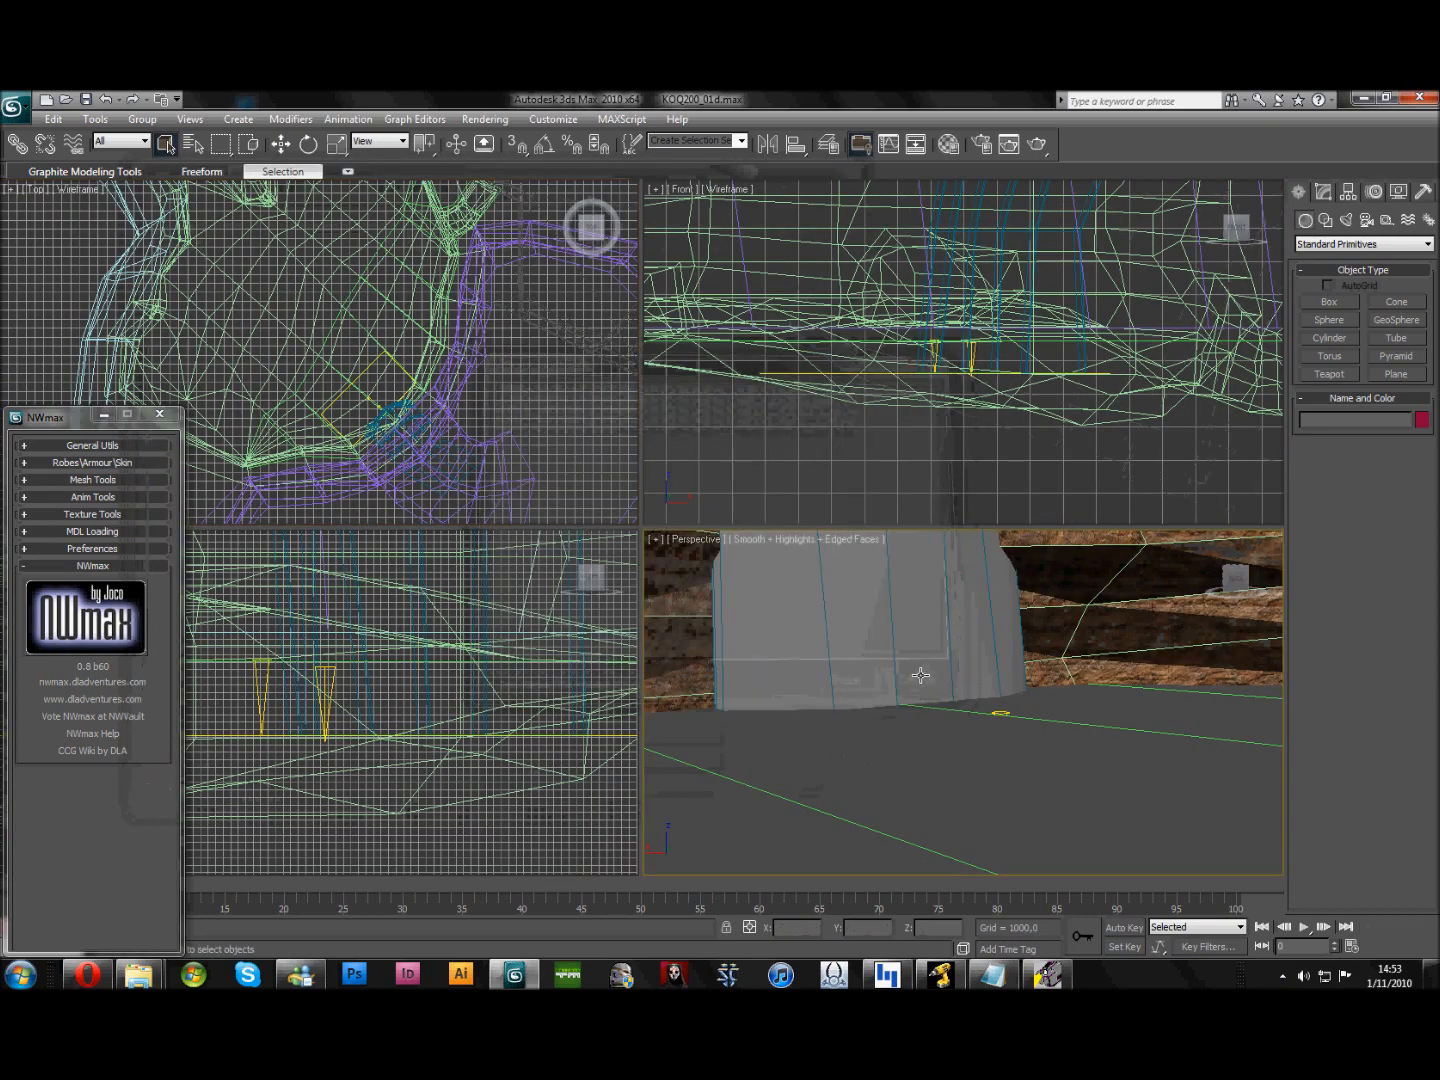
- Examine the KOQ200_01d area part in the Perspective viewport, including the waterfall, its basin and the surrounding cliffs
scroll(921, 705, up, 10)
mouse_move(925, 706)
alt+middle_down()
mouse_move(945, 679)
mouse_move(932, 723)
mouse_move(949, 708)
mouse_move(914, 722)
alt+middle_up()
middle_drag(1169, 826, 1138, 768)
middle_drag(1244, 775, 1087, 779)
scroll(1088, 779, down, 5)
middle_drag(1028, 680, 918, 743)
scroll(1043, 748, up, 5)
scroll(918, 742, down, 5)
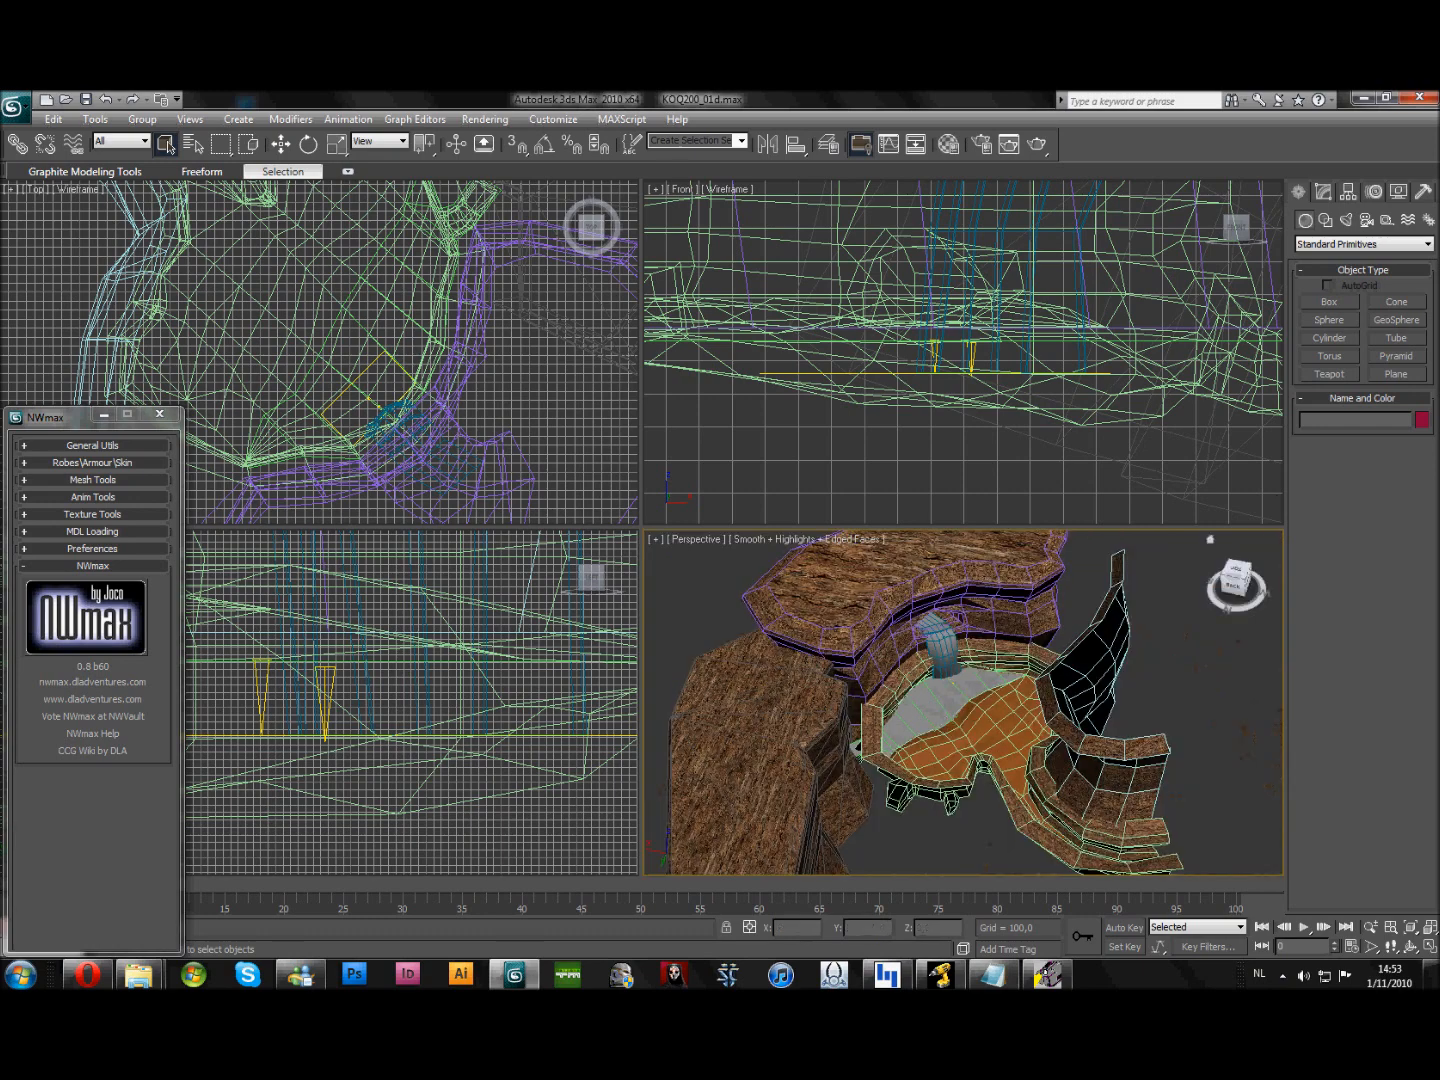
- Minimize 3ds Max, view the KOQ200.lyt file from the desktop in WordPad and close it
click(1363, 97)
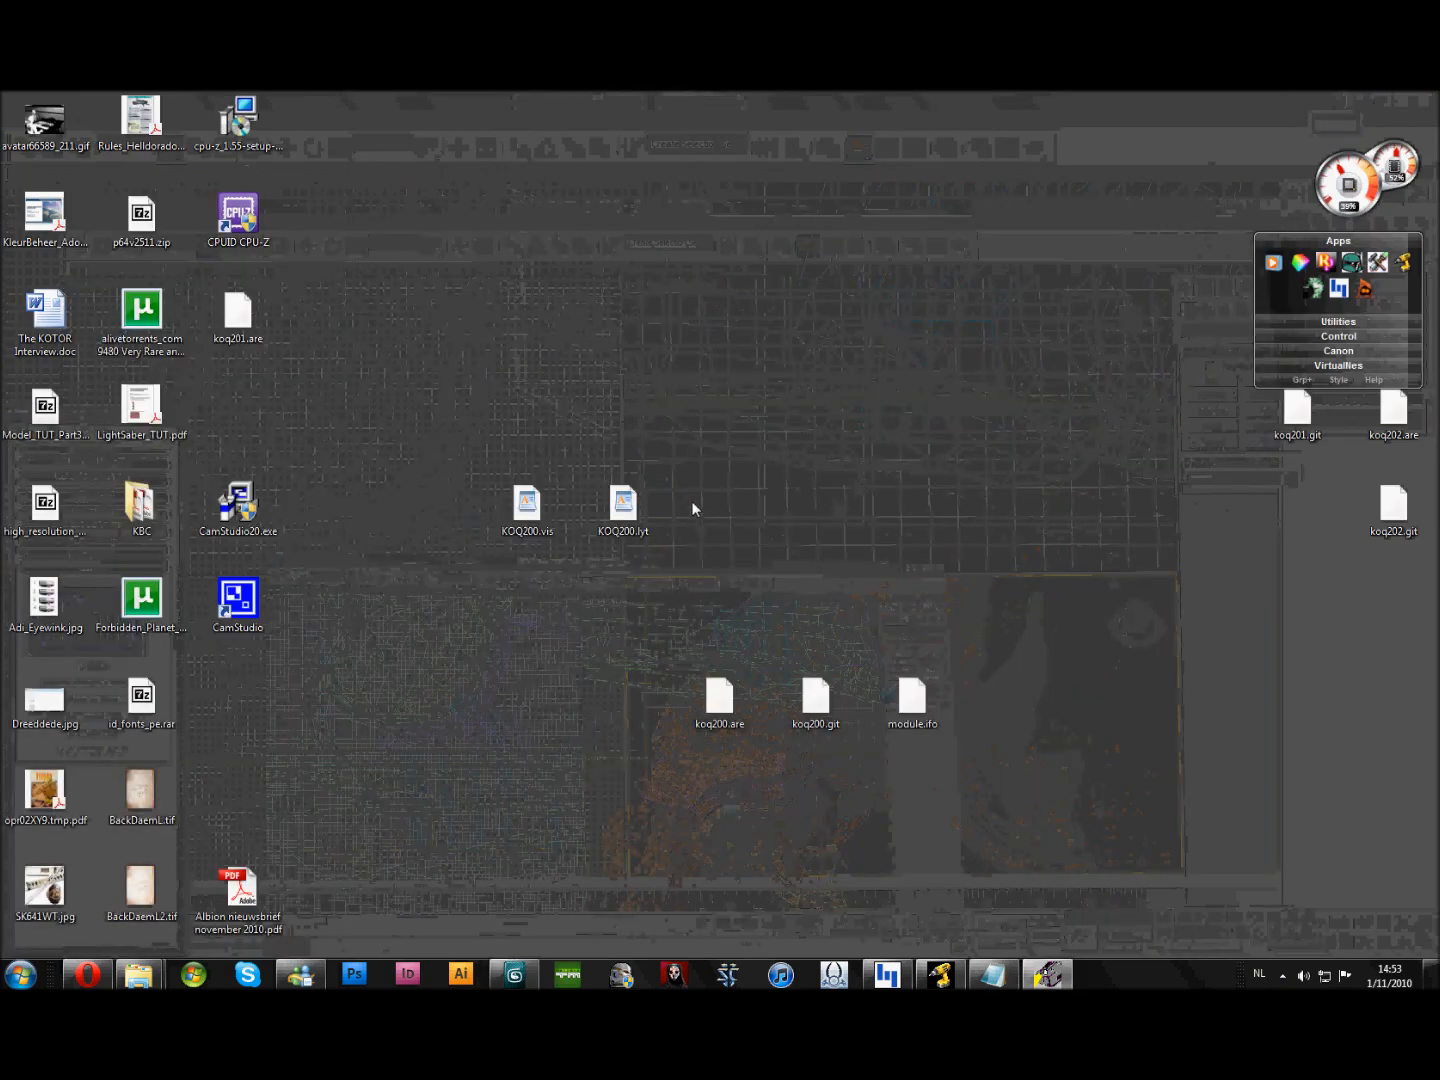
click(640, 497)
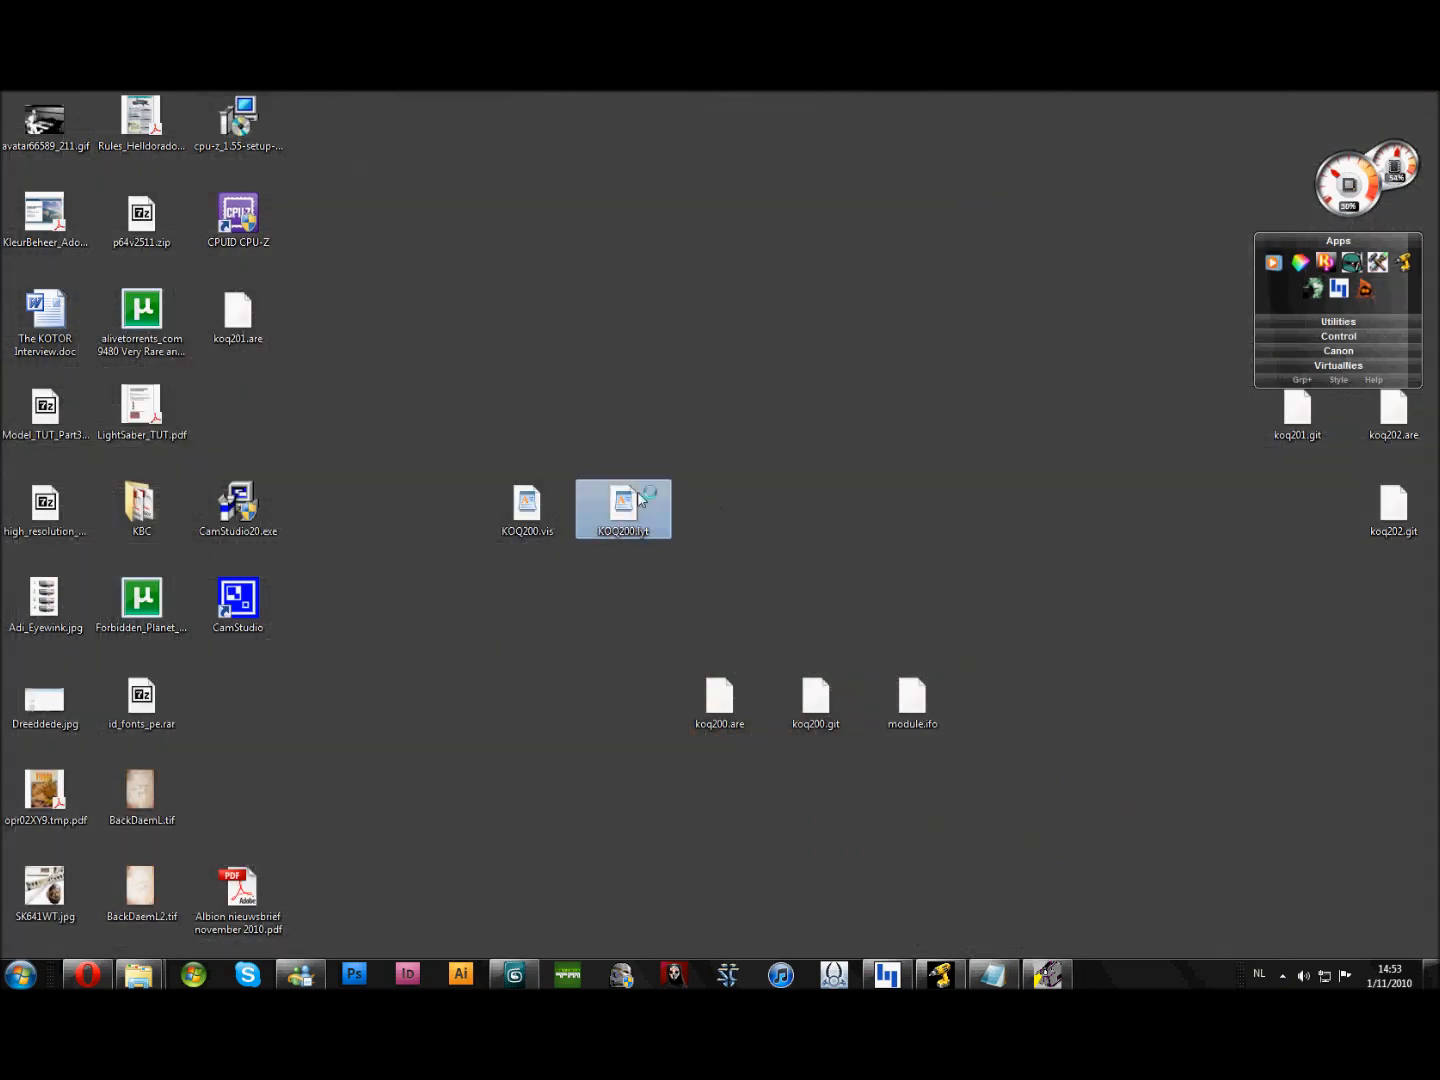
double_click(913, 703)
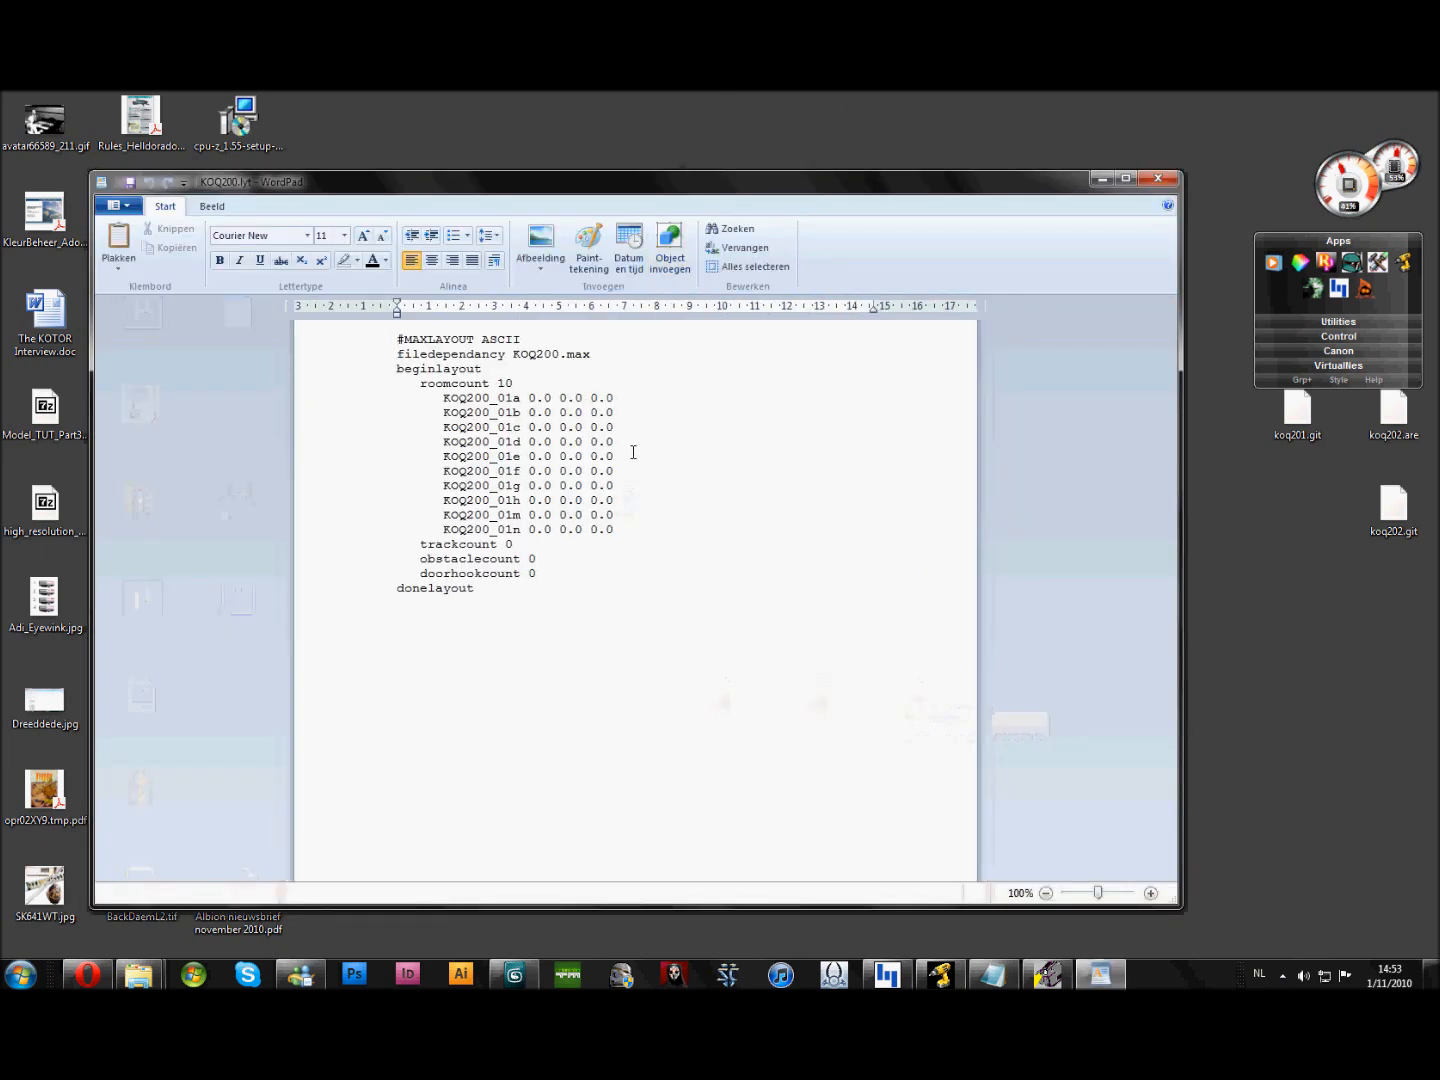
click(1126, 177)
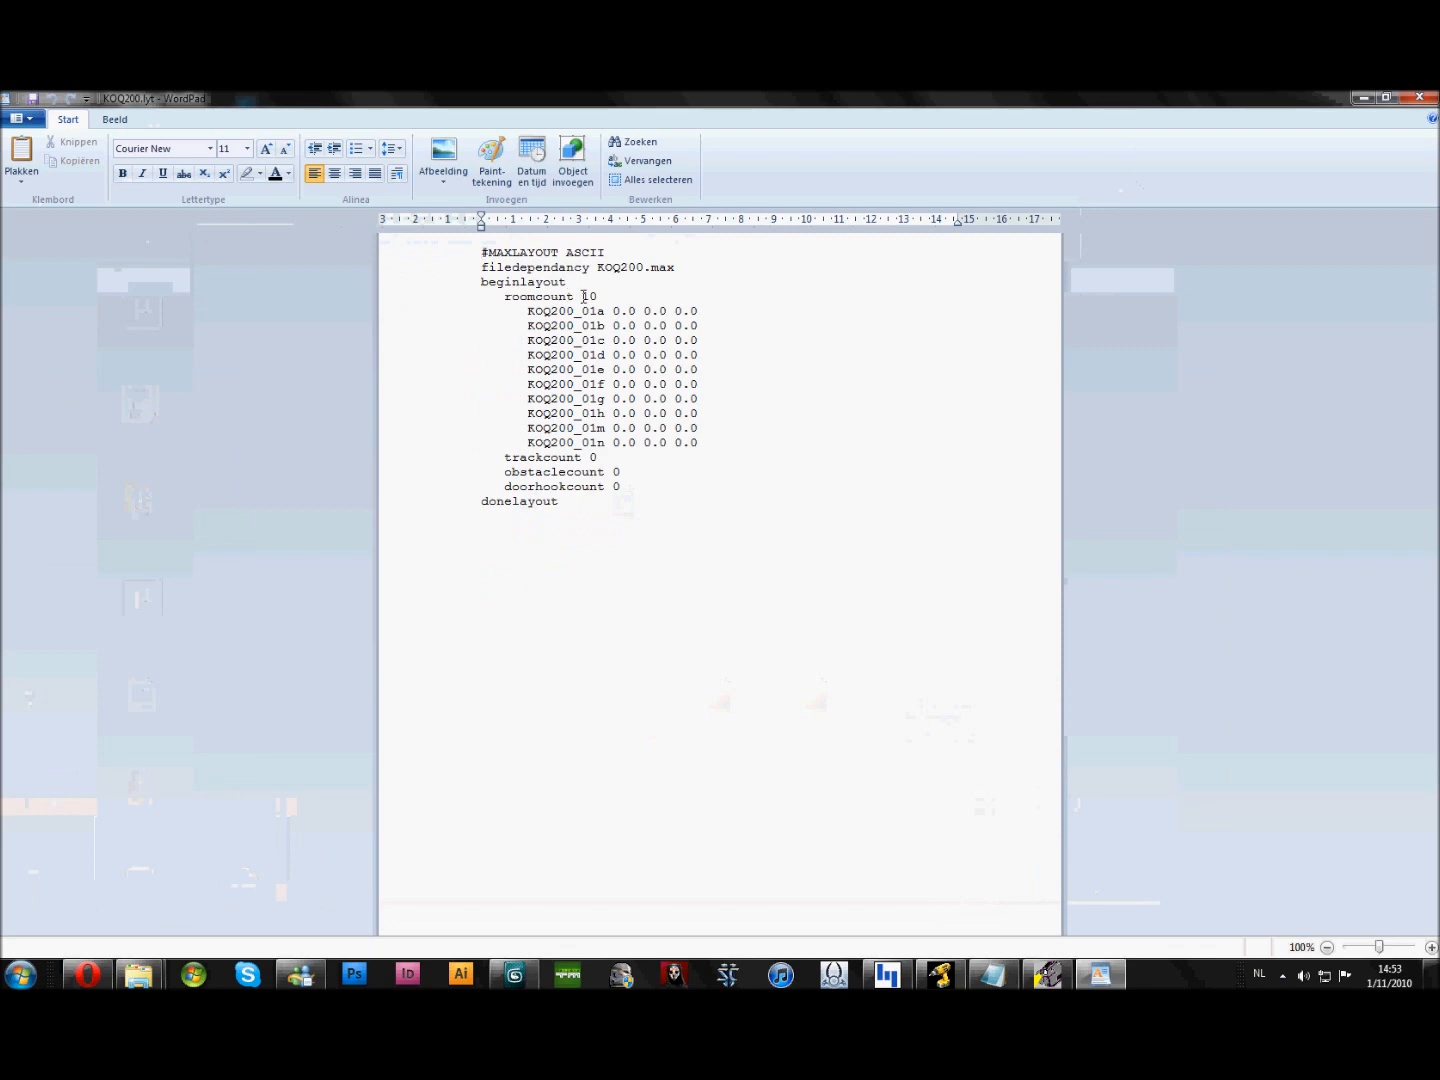
click(1419, 97)
- Switch to KOQ200.lyt in Notepad and make its window shorter and wider, placed near the middle of the desktop
click(995, 975)
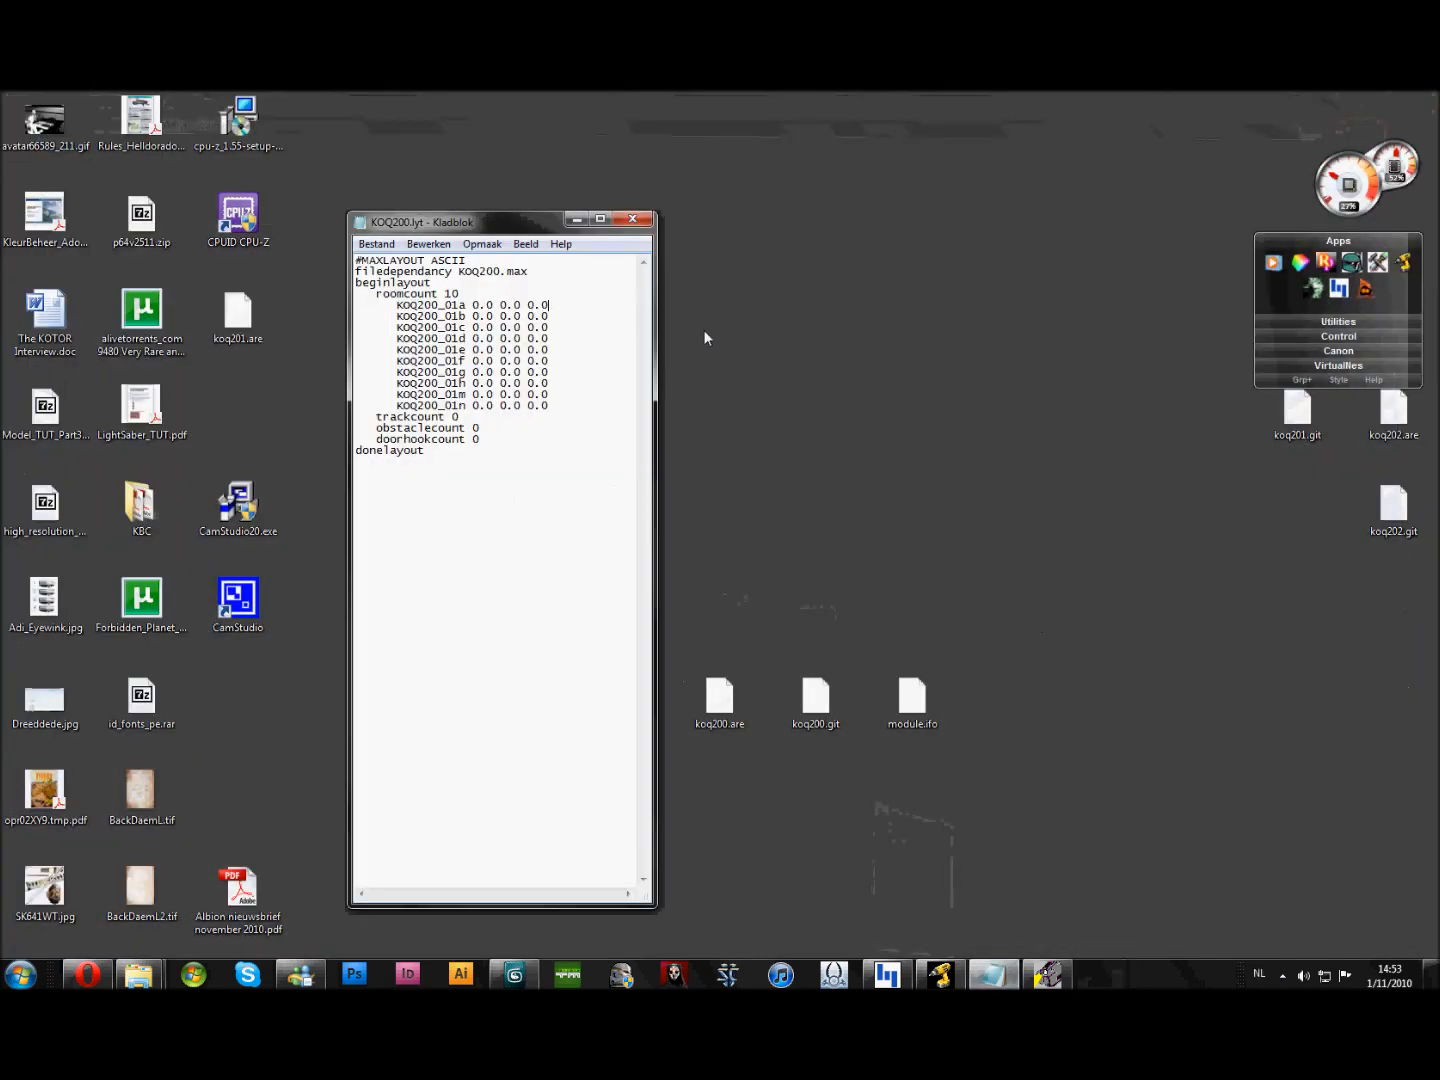
drag(502, 903, 525, 486)
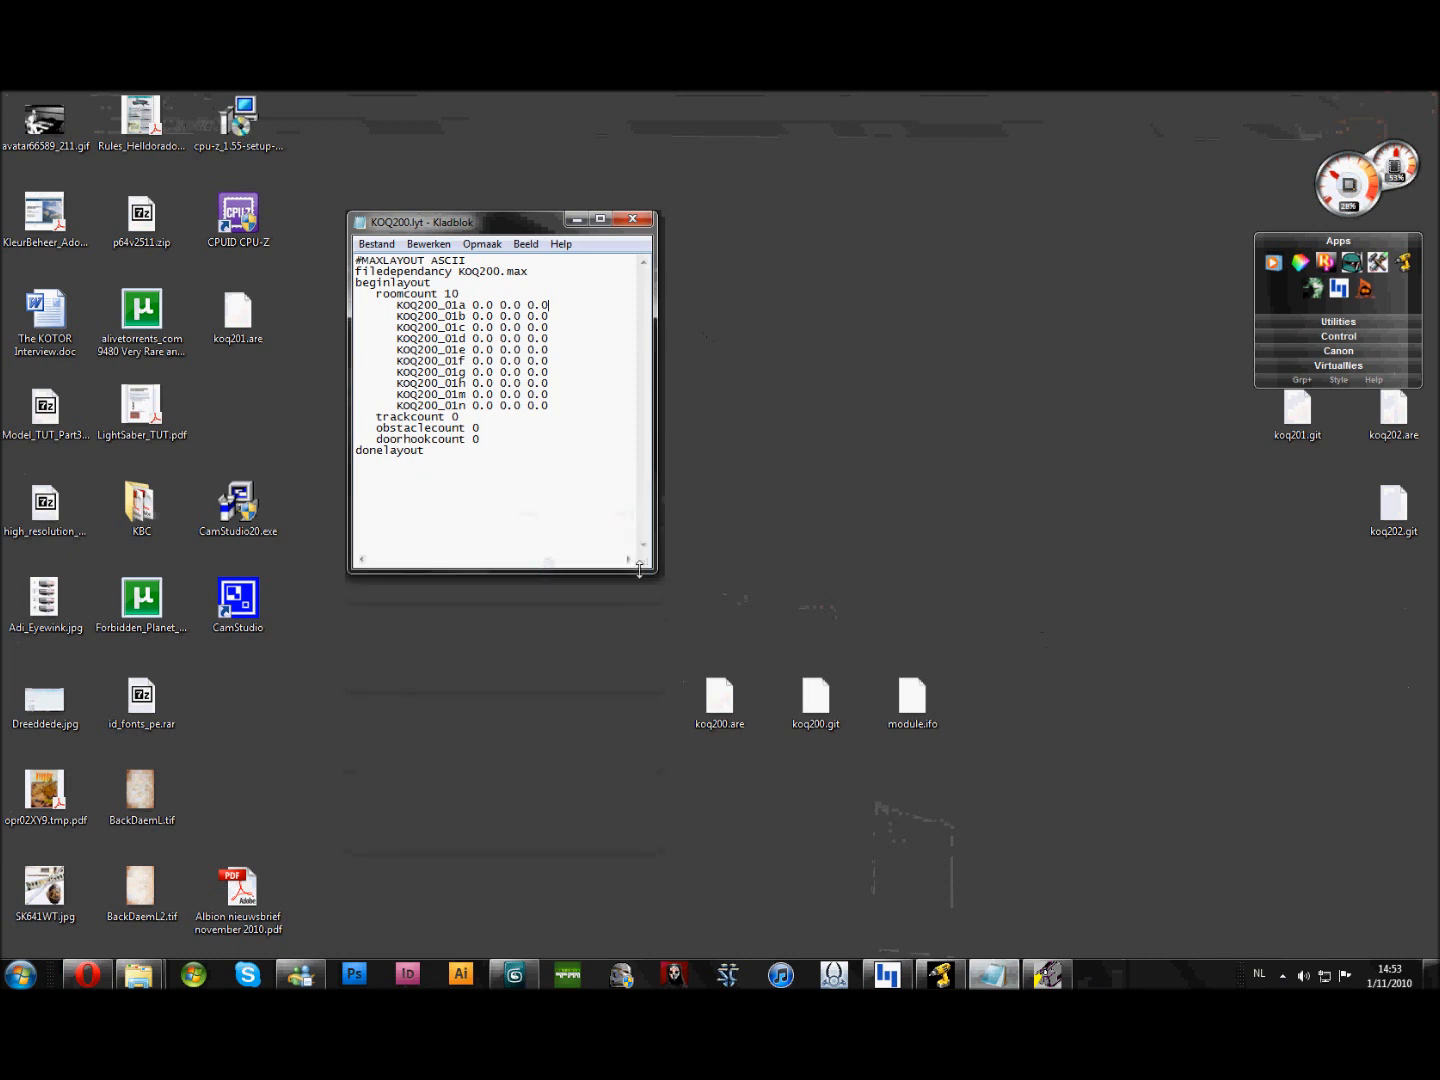
drag(648, 567, 825, 620)
drag(499, 216, 659, 261)
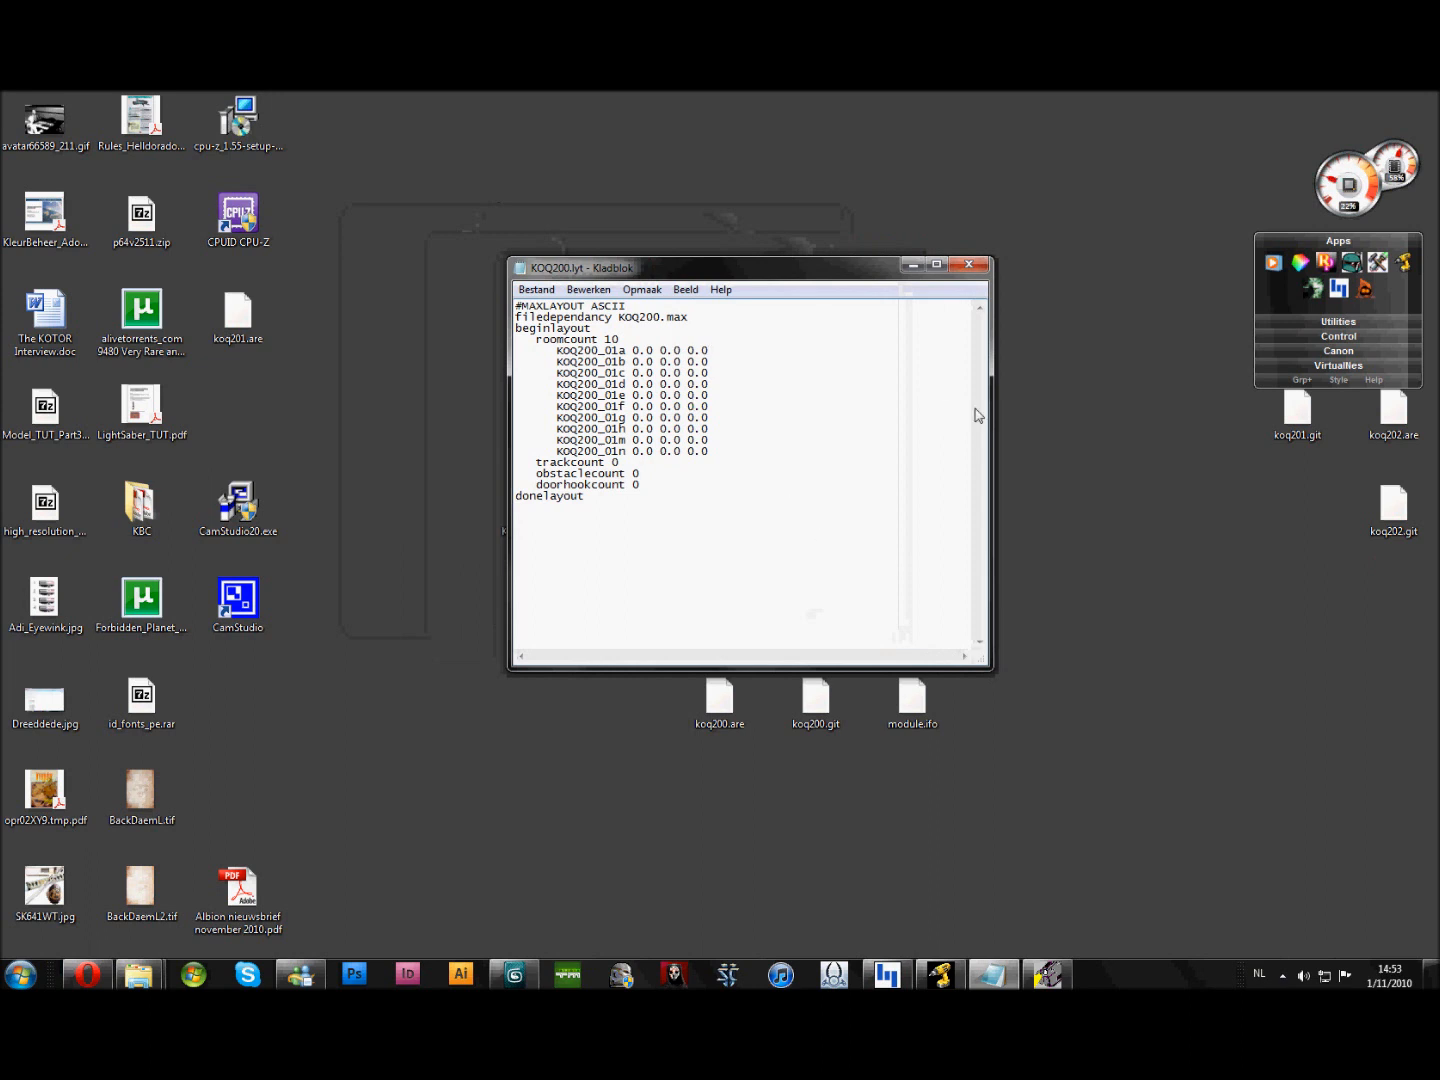
- Examine the filedependancy line naming KOQ200.max in the layout file, moving the window clear of the desktop's KOQ200 files
drag(689, 317, 640, 317)
click(620, 315)
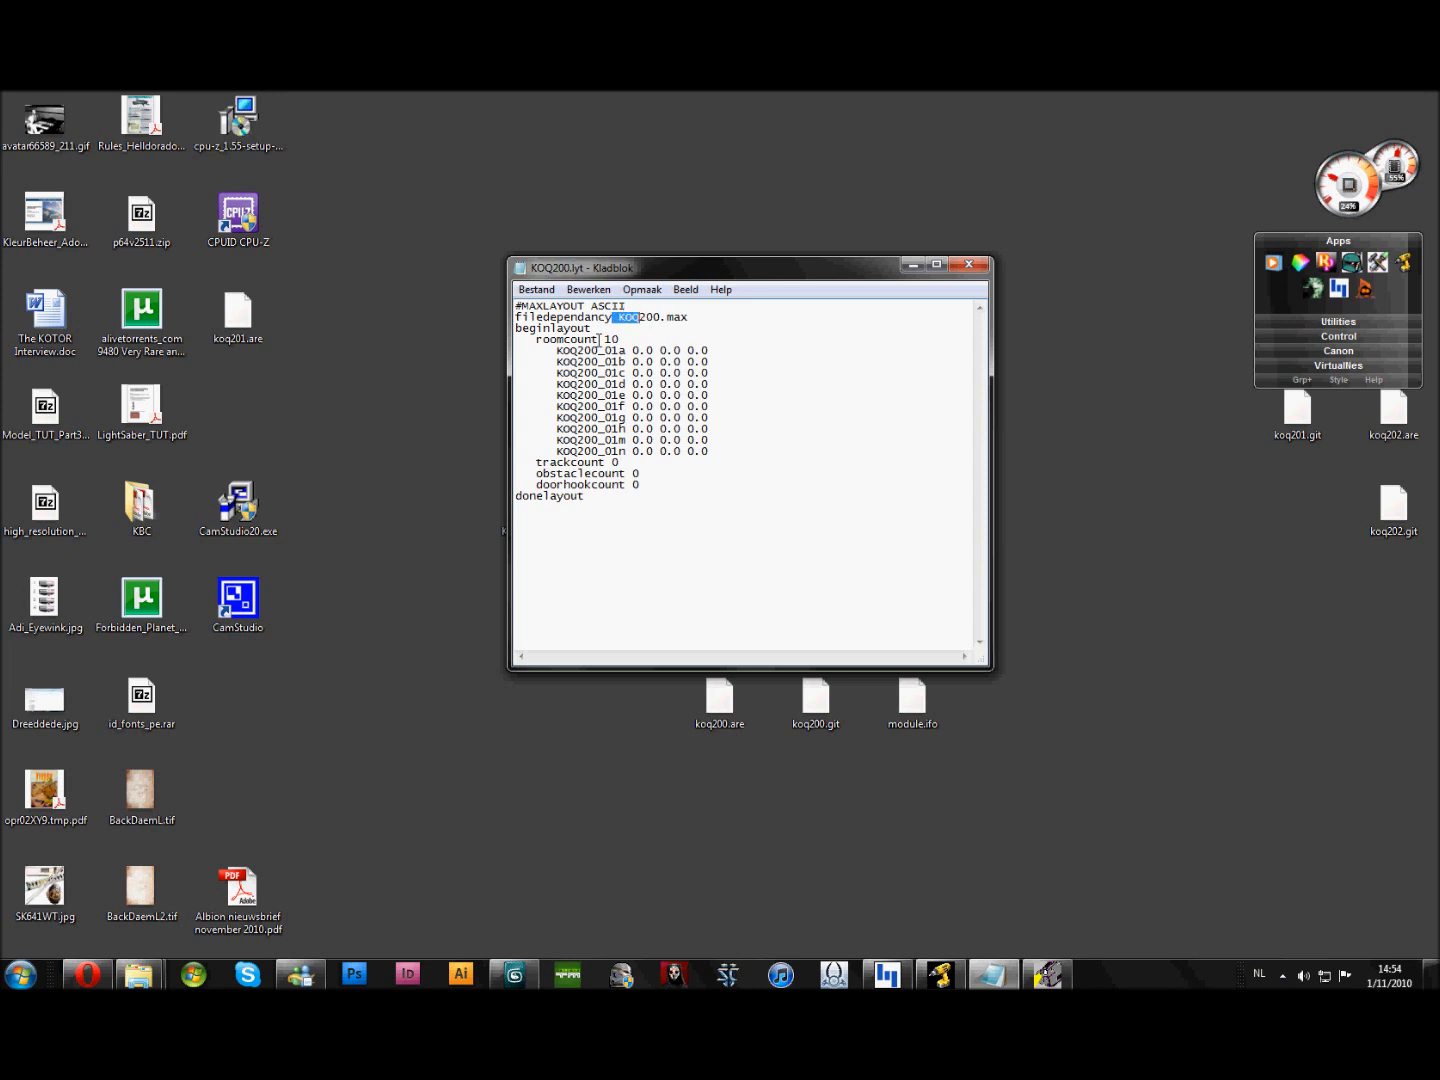
click(646, 329)
drag(689, 317, 514, 318)
click(634, 329)
drag(687, 317, 501, 318)
click(758, 346)
drag(730, 265, 883, 330)
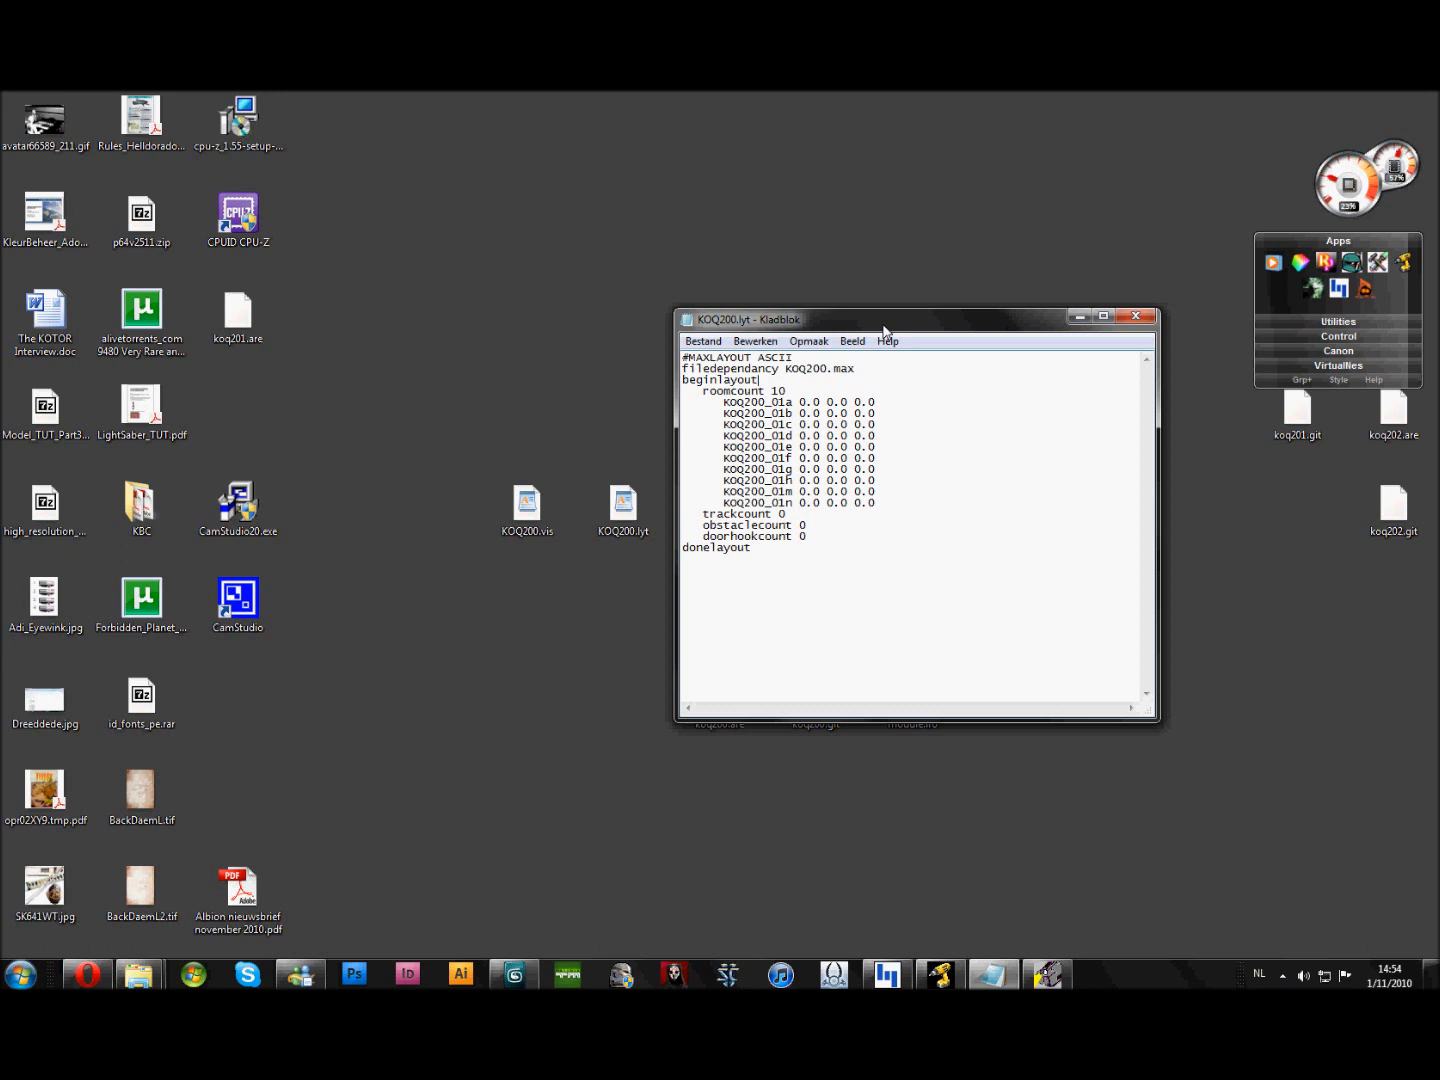
- Examine the roomcount line and the room names KOQ200_01a through KOQ200_01n in the layout file
drag(696, 392, 772, 392)
mouse_move(730, 401)
mouse_down()
mouse_move(776, 488)
mouse_move(700, 490)
mouse_move(726, 406)
mouse_up()
click(789, 492)
click(729, 412)
drag(766, 425, 798, 497)
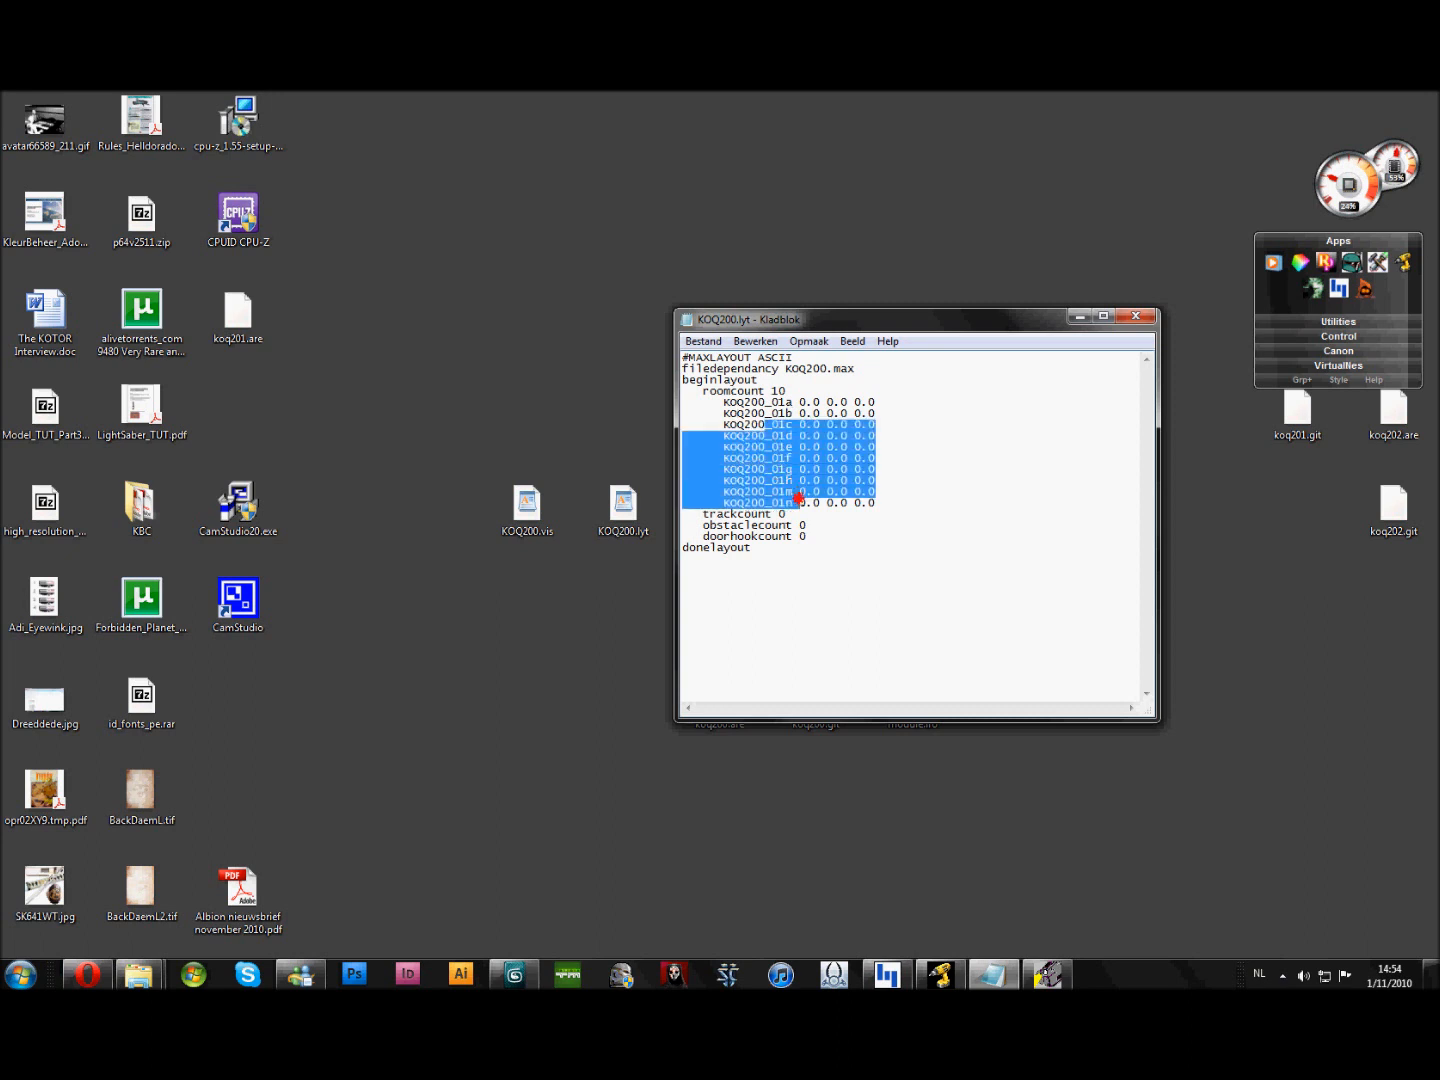
click(846, 491)
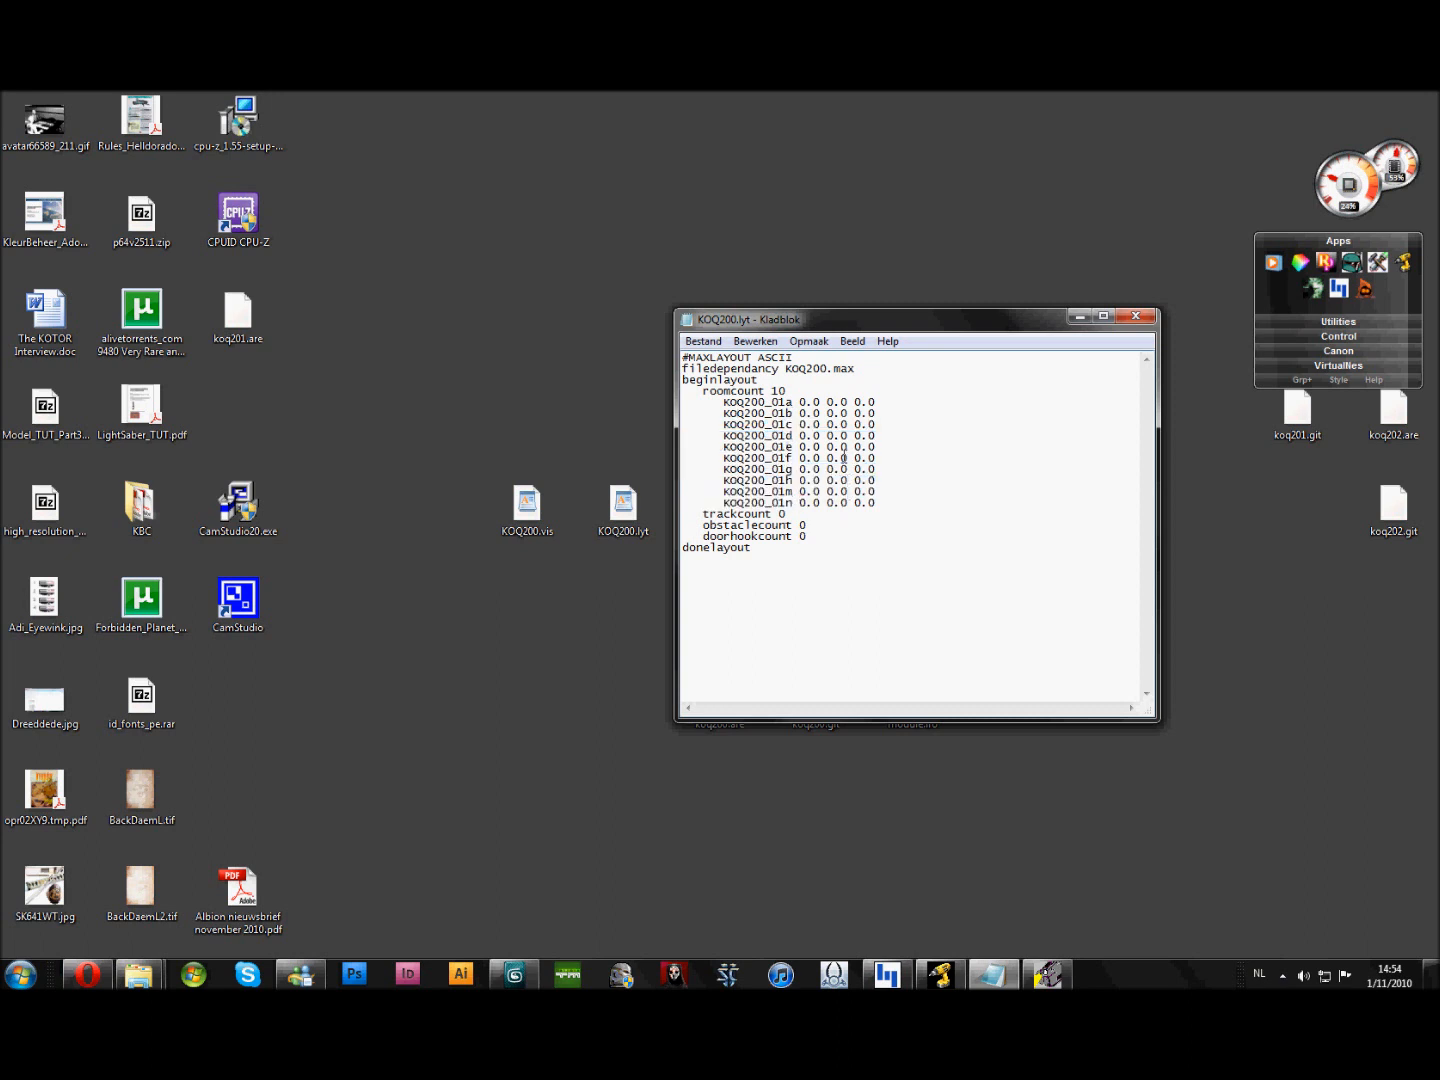
- Examine the three coordinates behind KOQ200_01a and the KOQ200_01d room entry in the layout file
click(800, 403)
drag(794, 402, 820, 400)
click(815, 405)
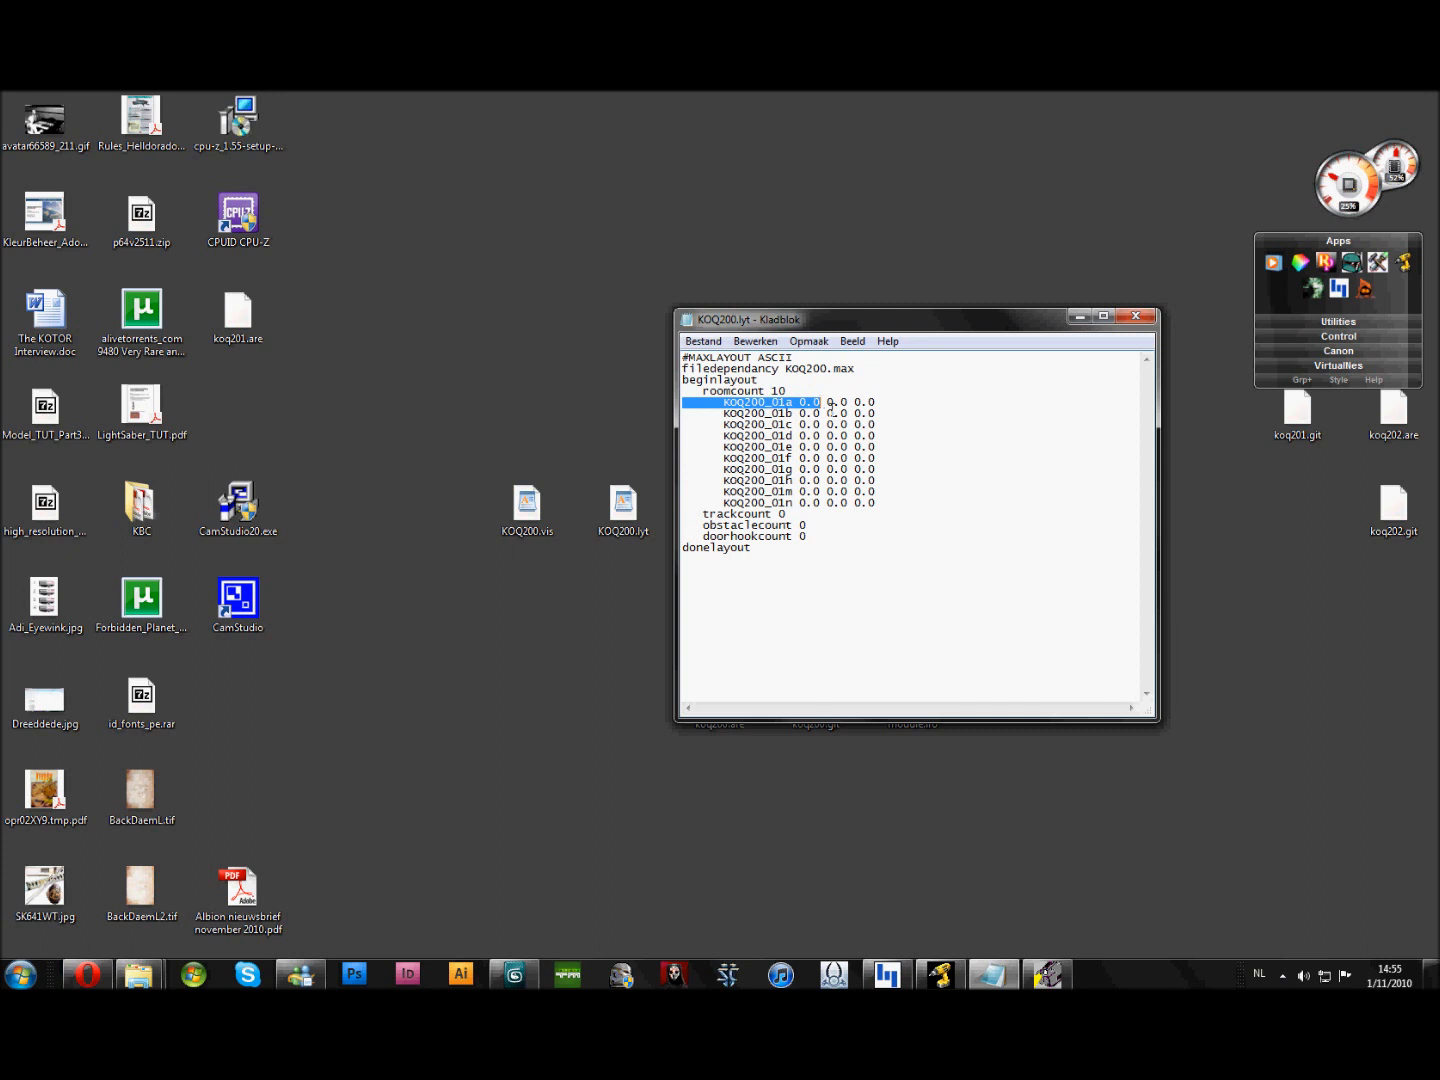
click(836, 406)
drag(799, 401, 869, 402)
drag(742, 413, 874, 400)
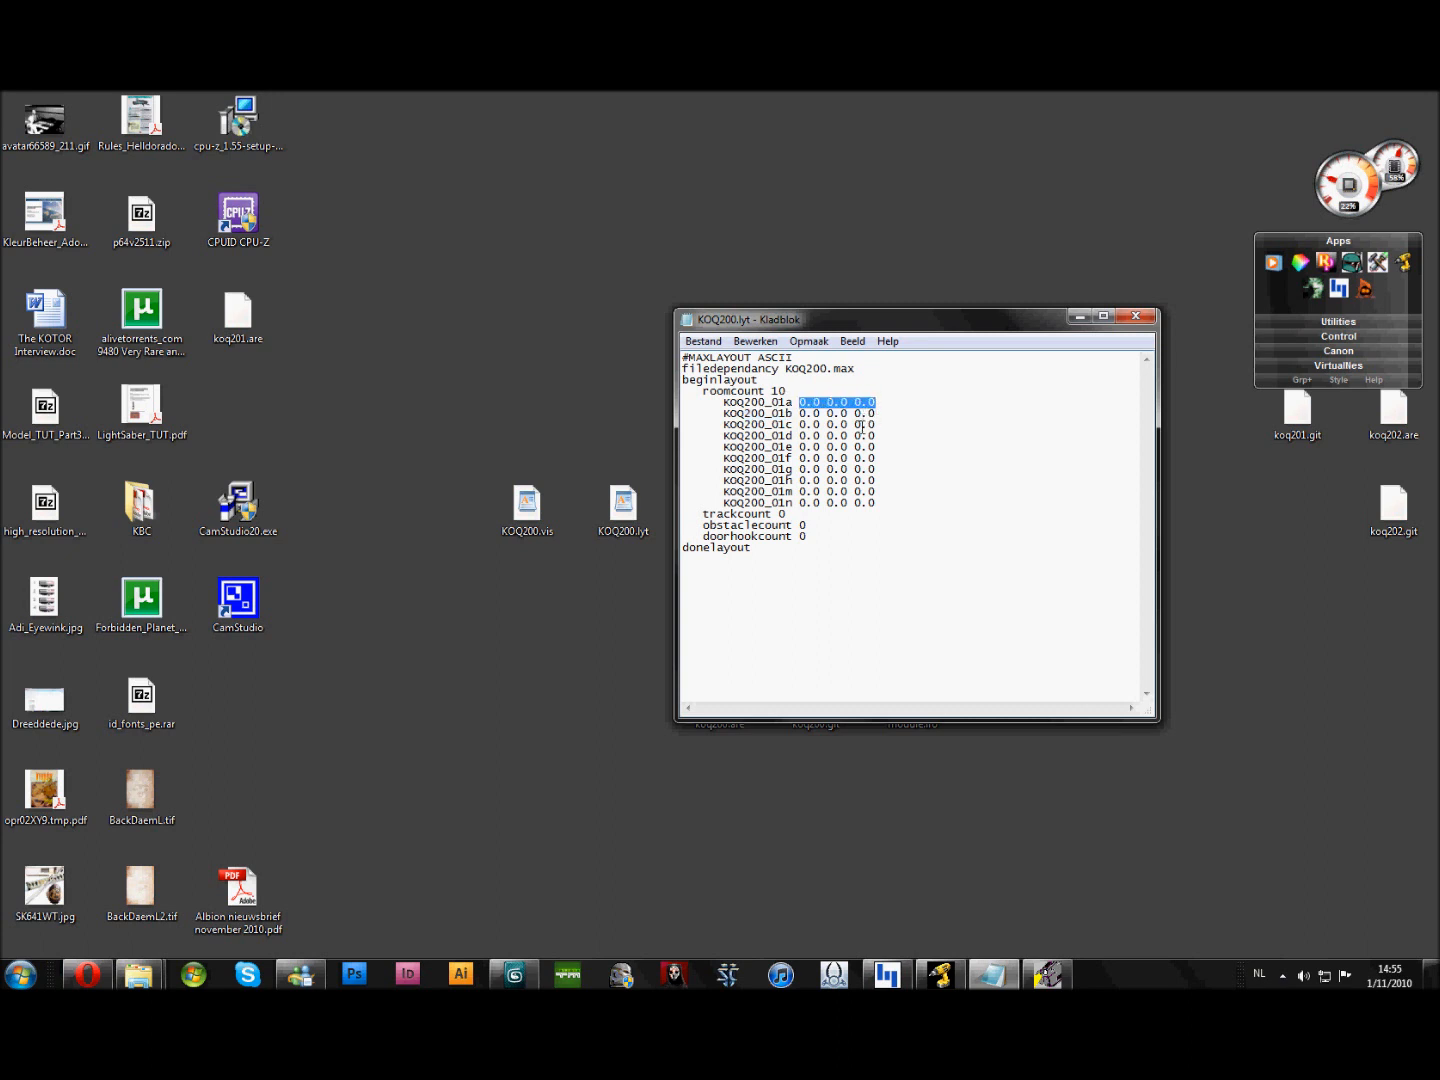
click(859, 425)
drag(805, 401, 777, 440)
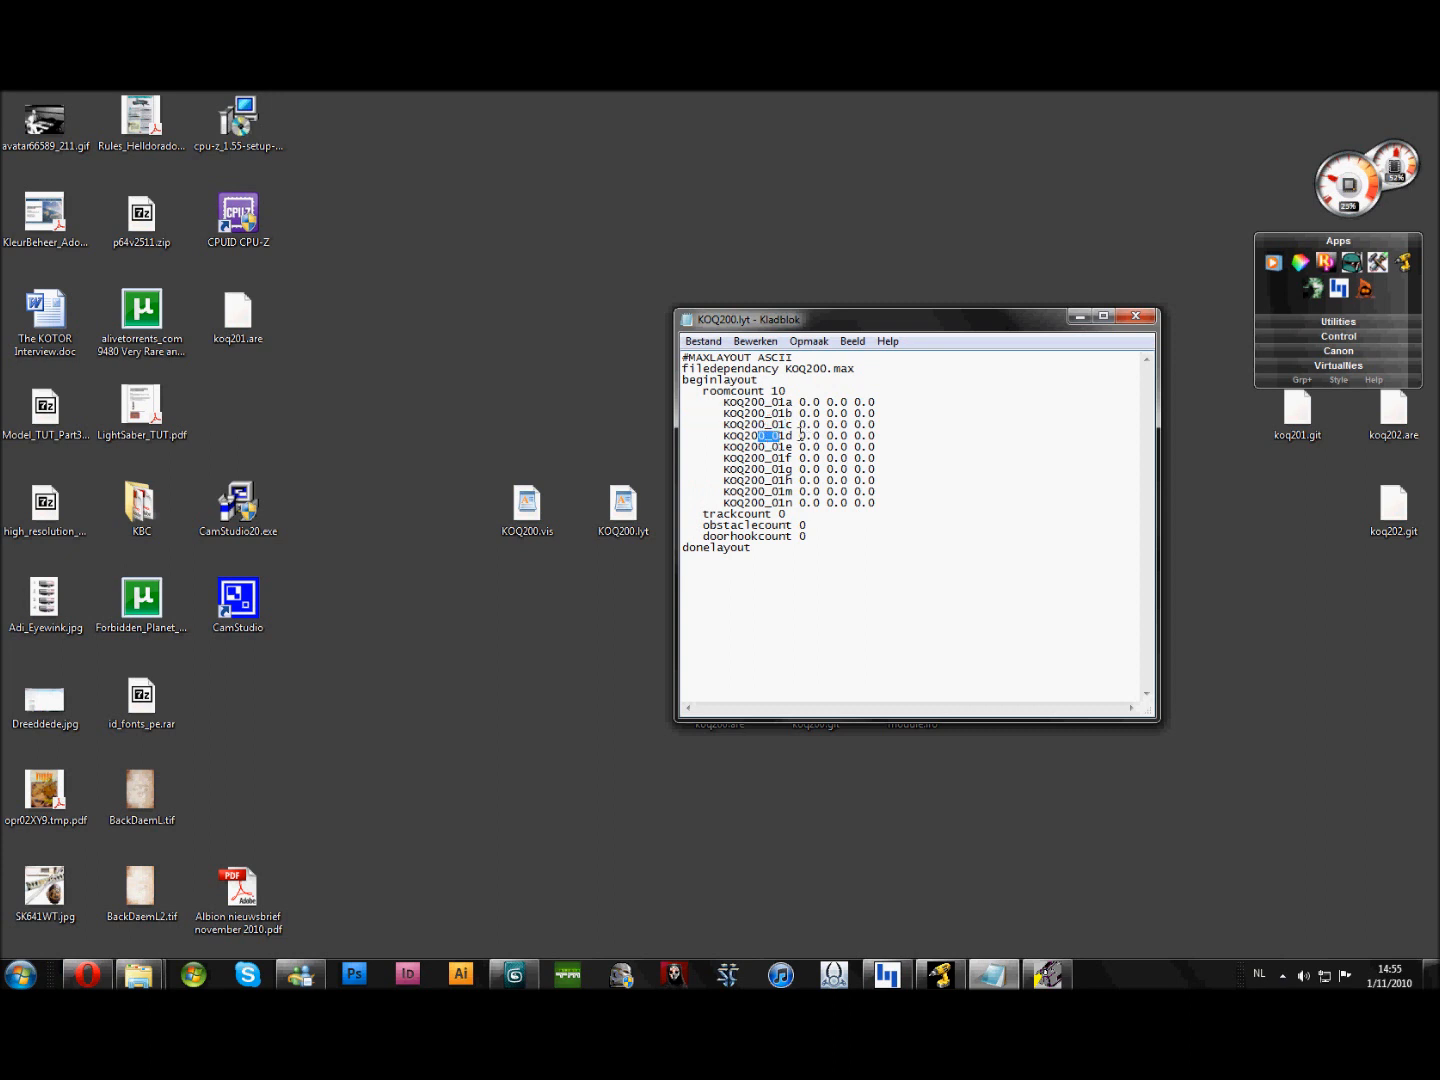
click(800, 435)
- Switch to 3ds Max and select the two small objects lying apart from the KOQ200_01d canyon part
mouse_move(514, 975)
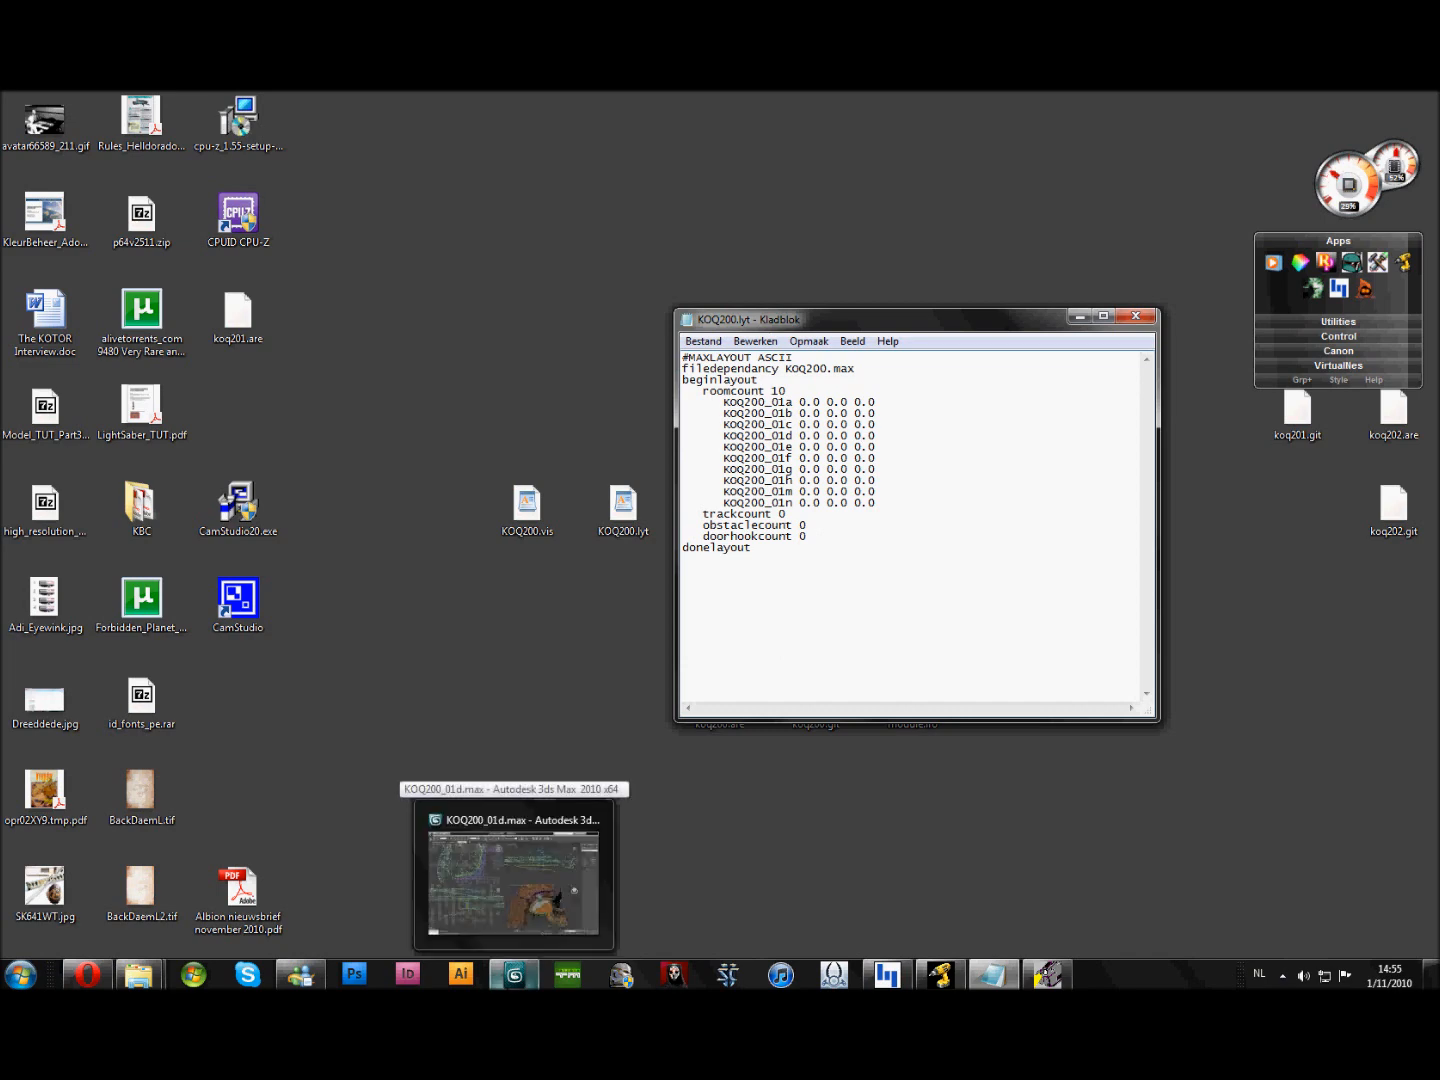
click(514, 878)
scroll(880, 734, down, 5)
scroll(878, 734, up, 3)
middle_drag(986, 808, 951, 814)
drag(1051, 668, 1096, 729)
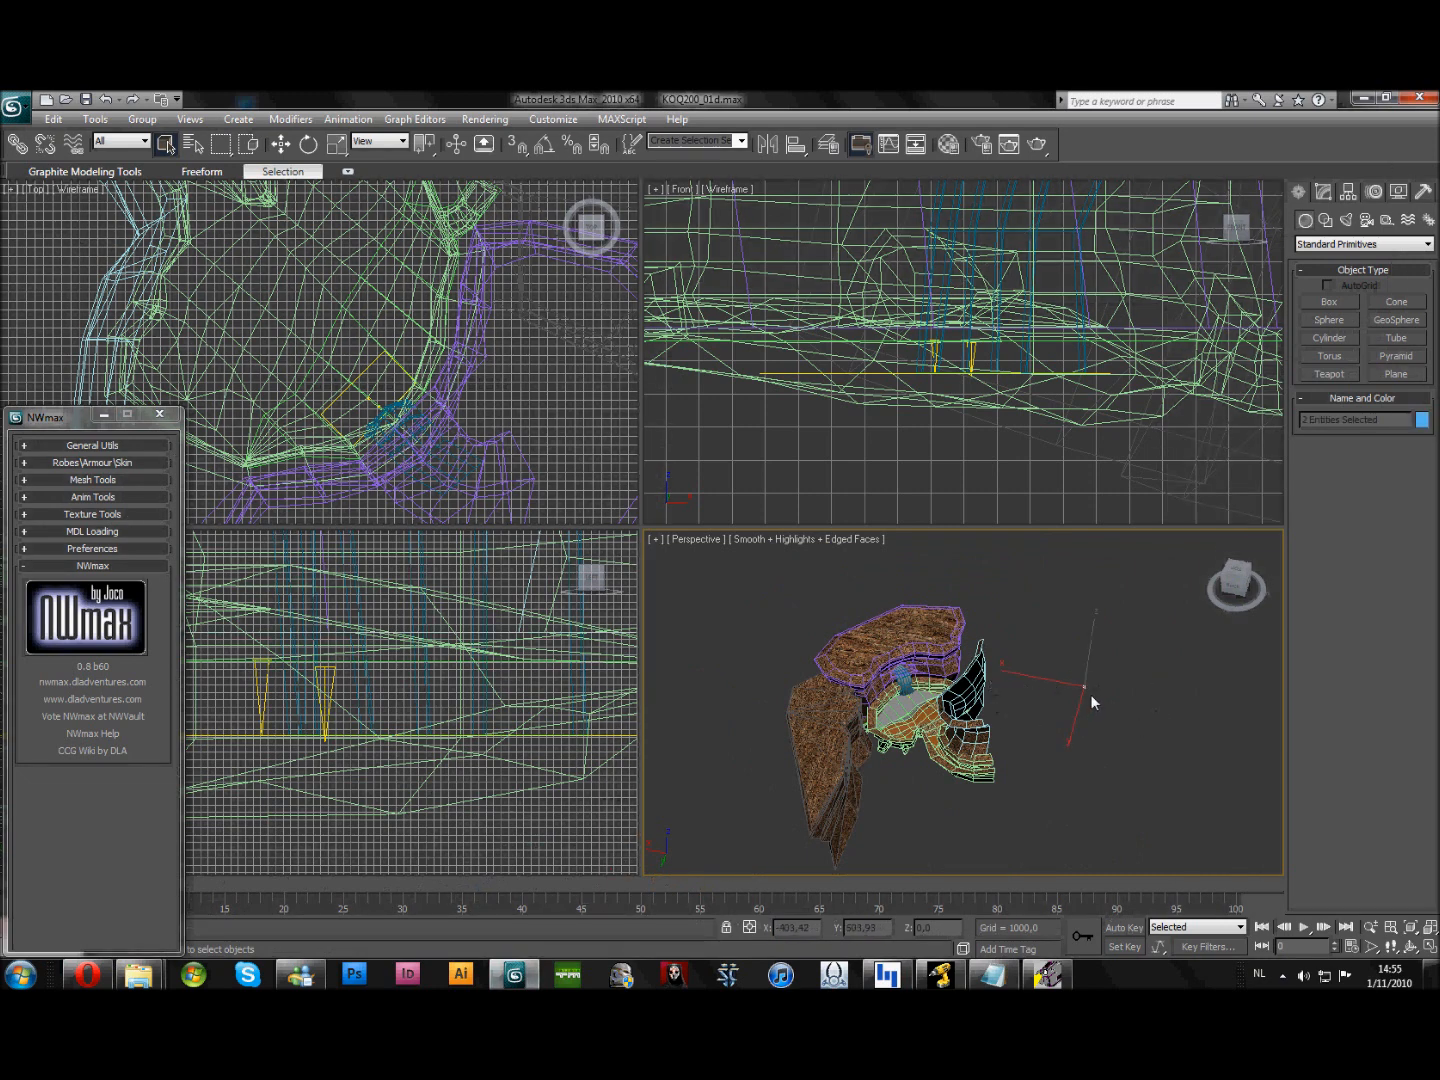
- Frame the two selected objects in all viewports
mouse_move(1050, 691)
middle_down()
mouse_move(1008, 679)
mouse_move(1030, 680)
middle_up()
scroll(1008, 679, up, 3)
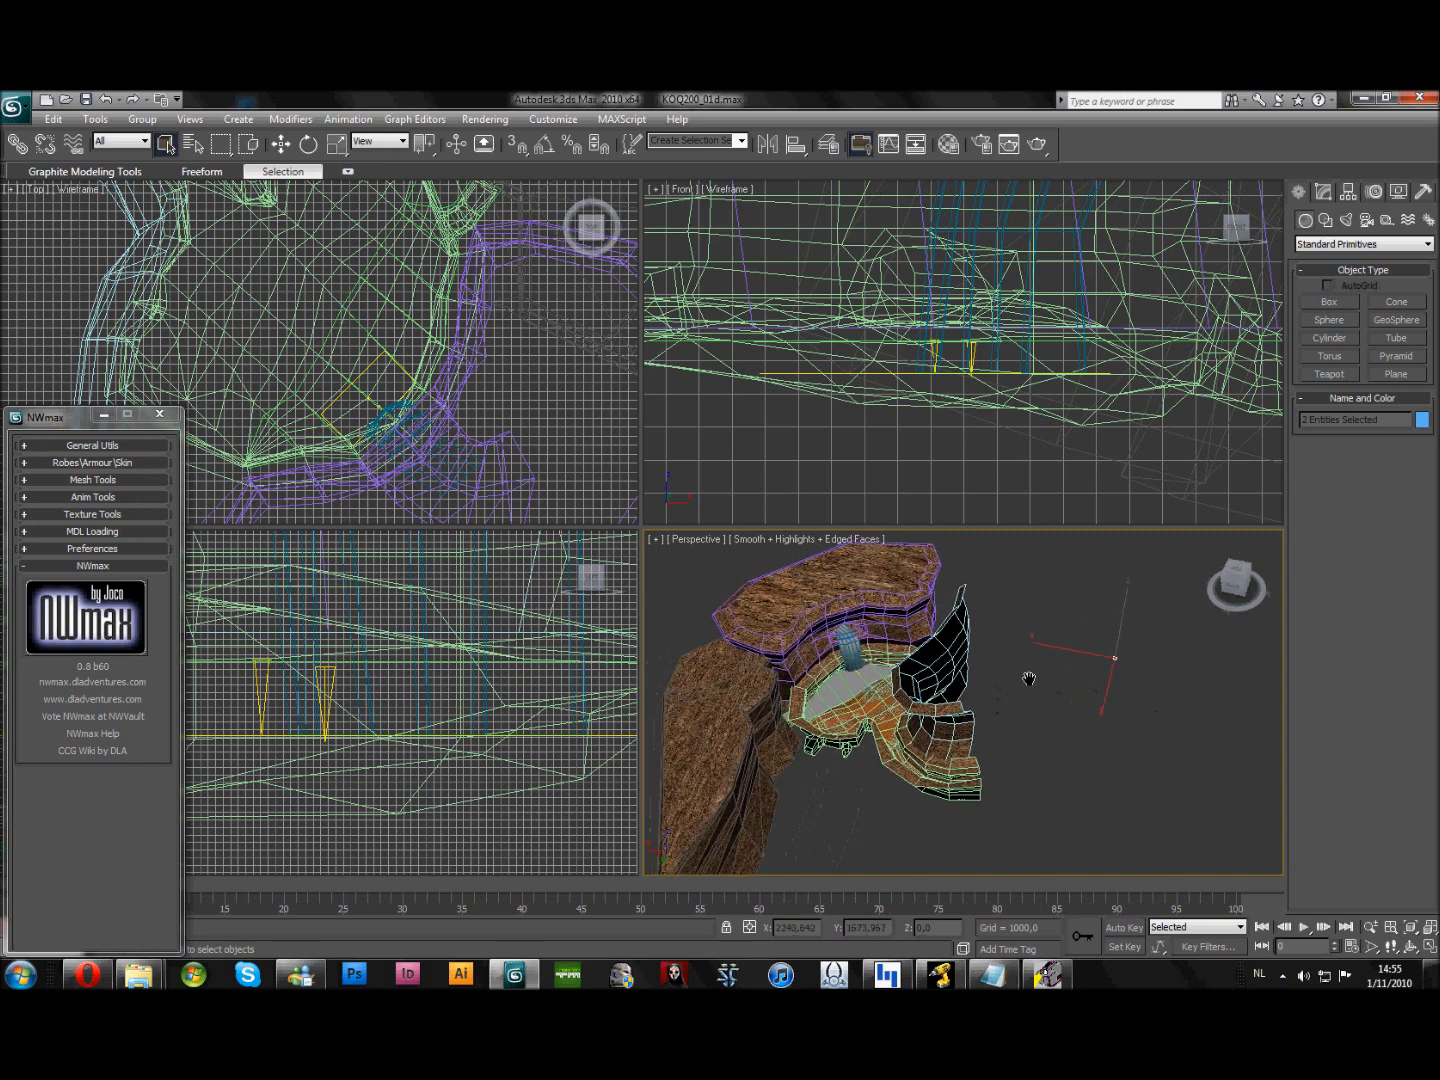
scroll(1029, 676, down, 3)
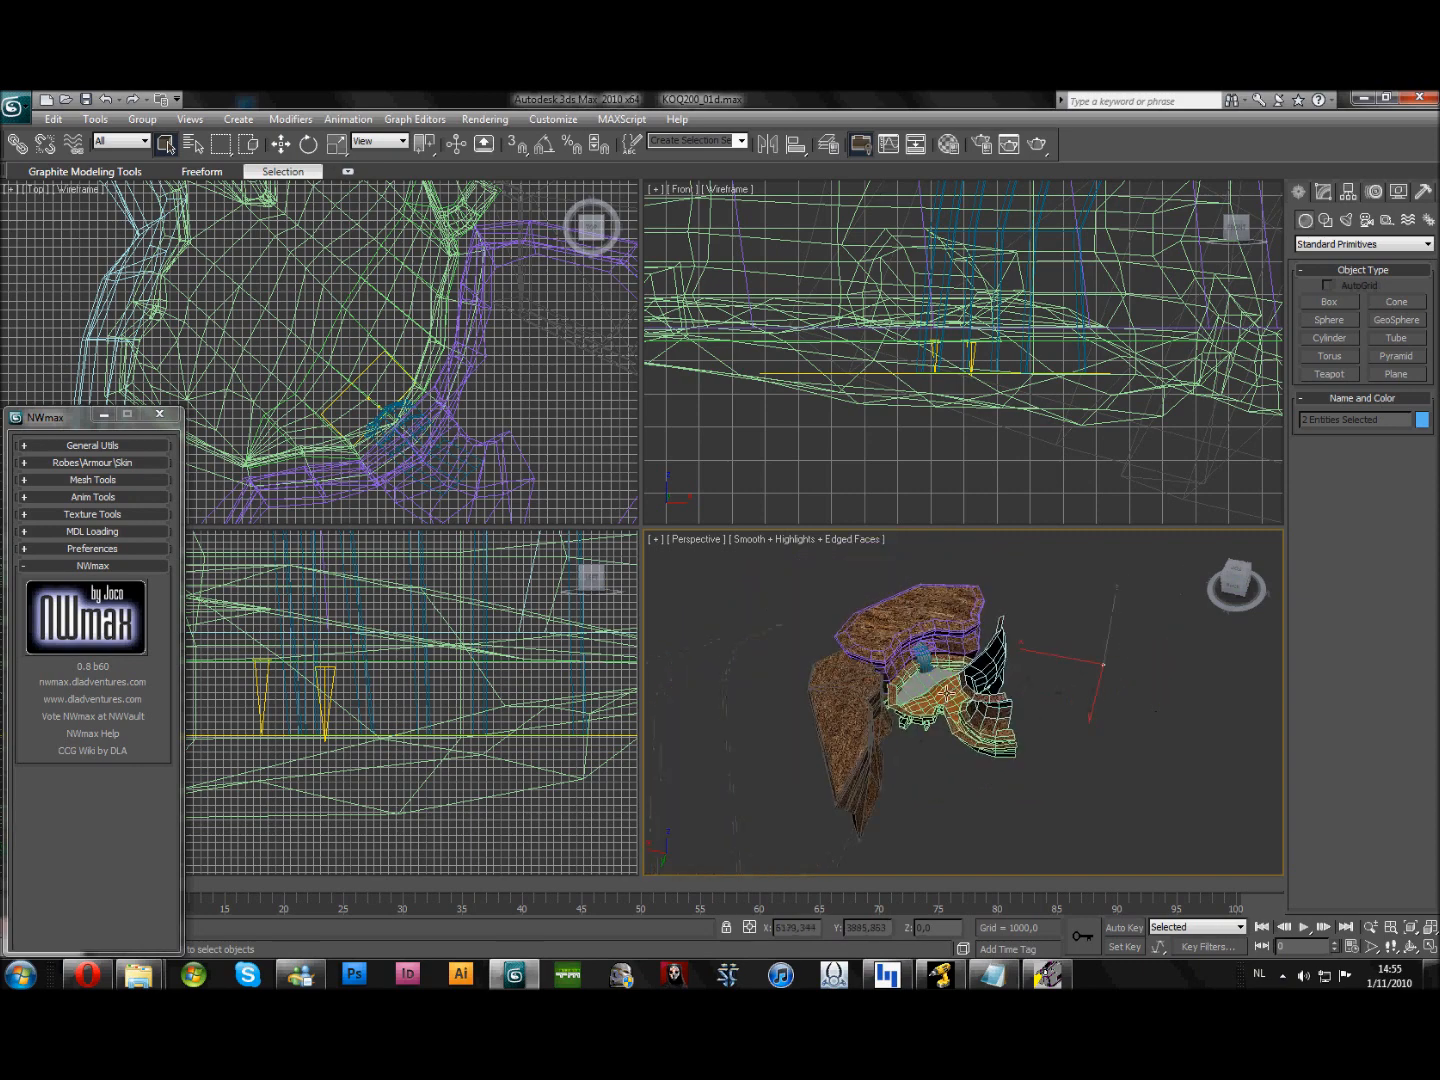
scroll(946, 689, up, 3)
scroll(1063, 682, up, 5)
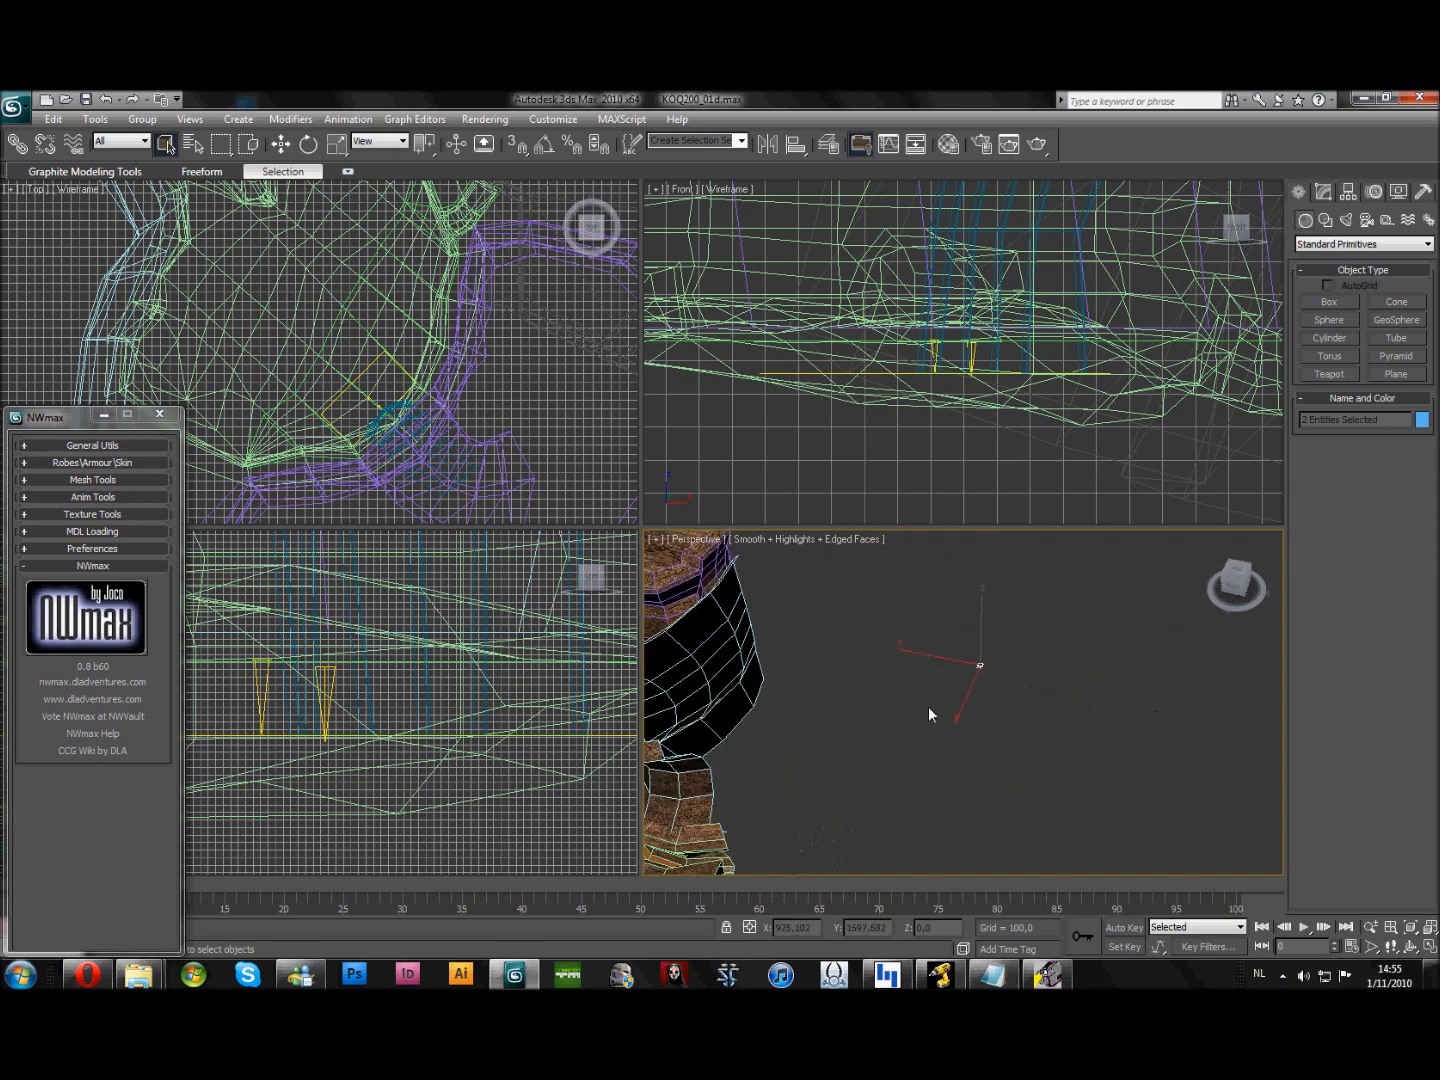
key(z)
scroll(960, 706, down, 5)
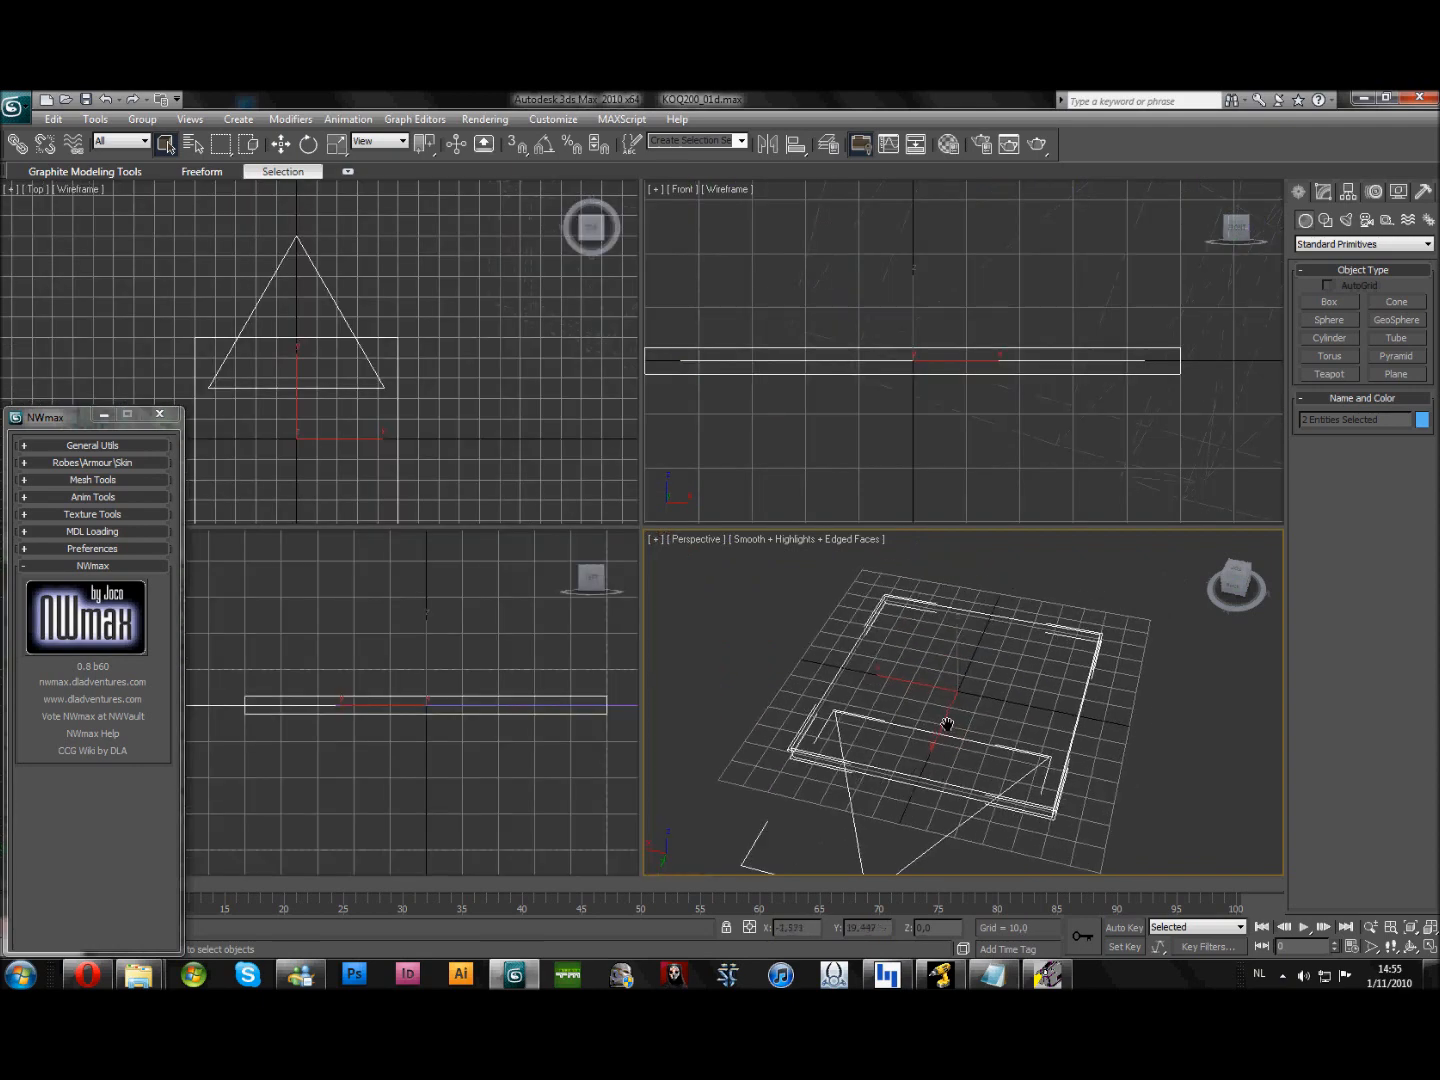
- Select the KOQ200_01d base object in the Perspective viewport and try to switch to a camera view
alt+middle_drag(947, 723, 942, 827)
scroll(939, 826, down, 4)
click(881, 791)
middle_drag(920, 696, 931, 734)
click(952, 785)
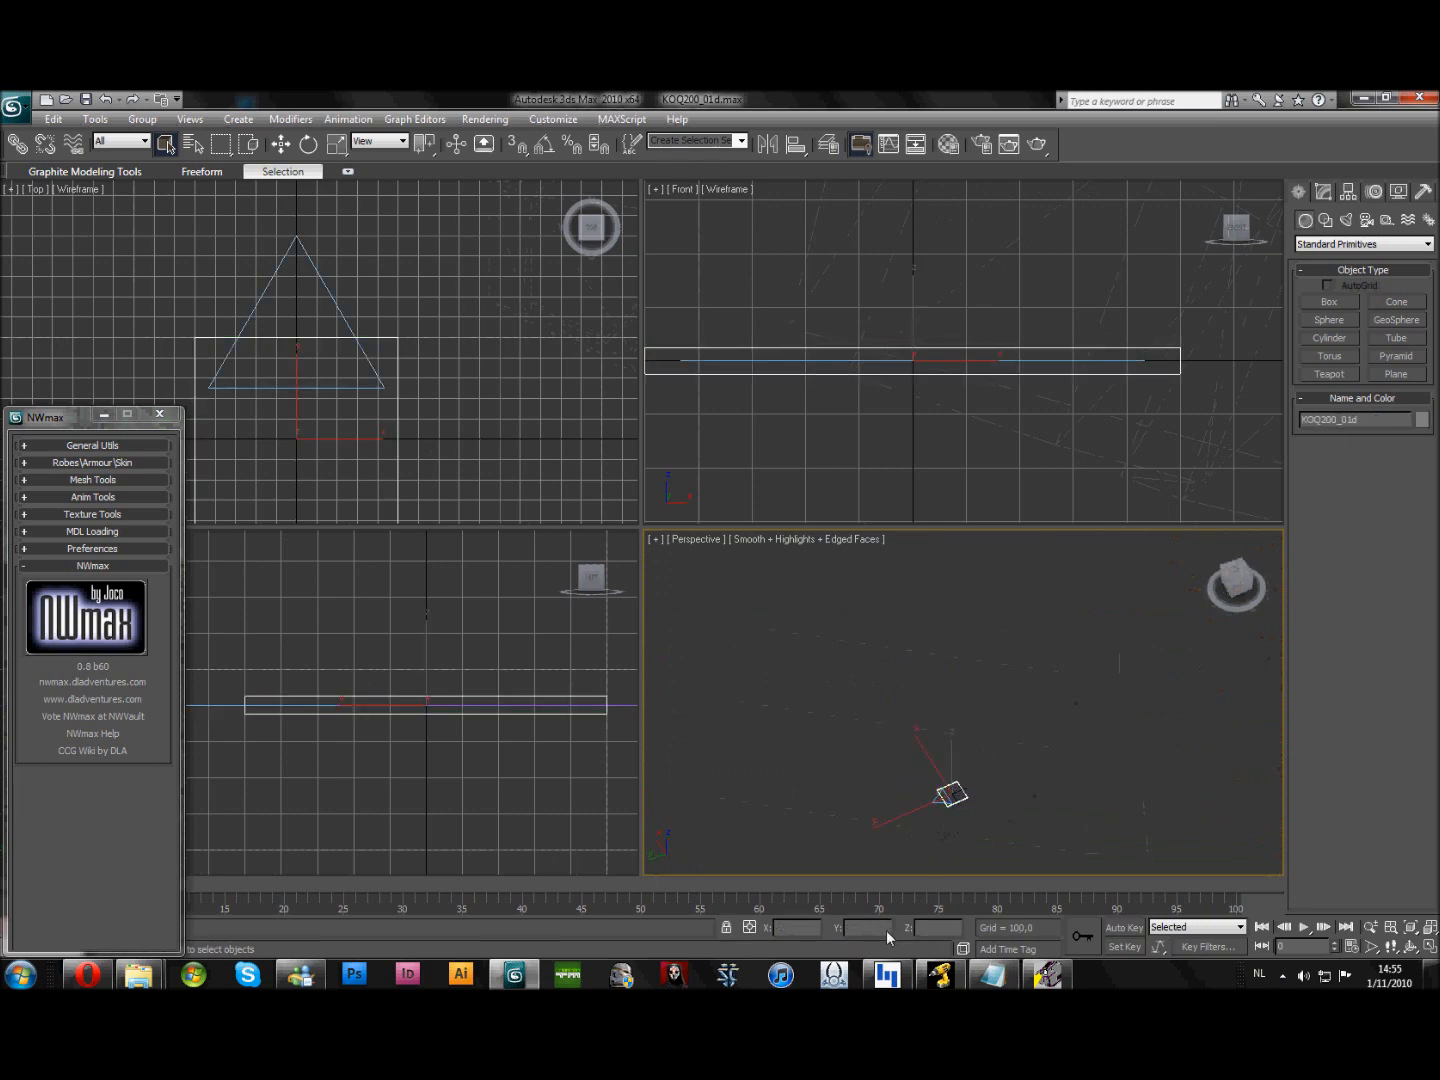
key(c)
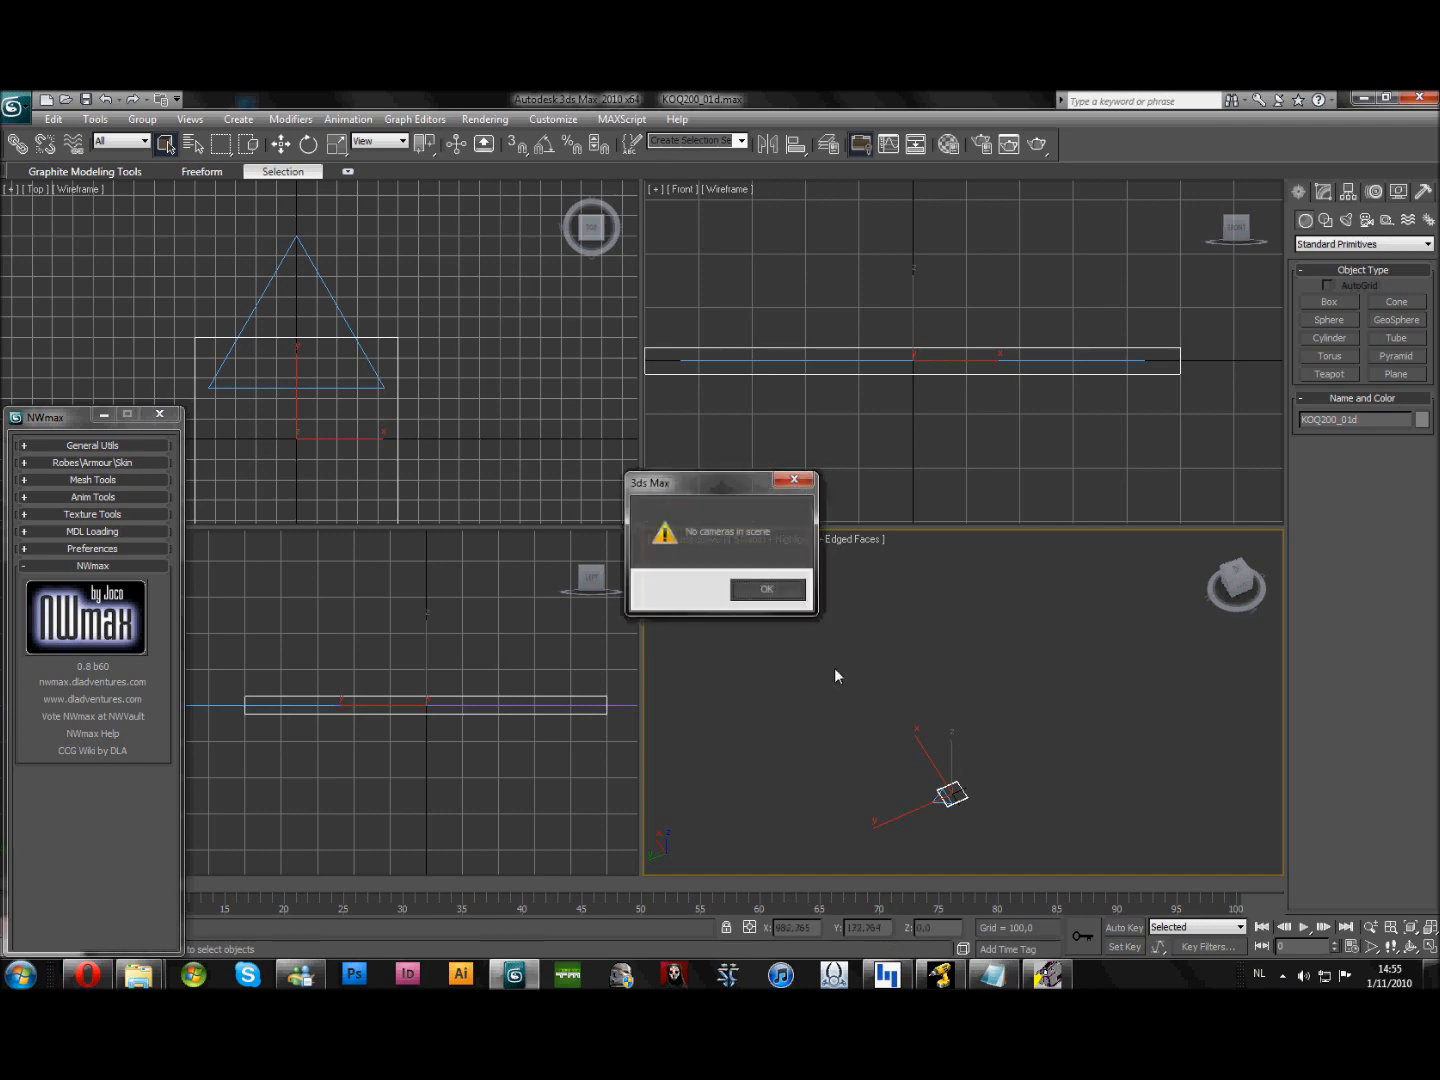
click(778, 592)
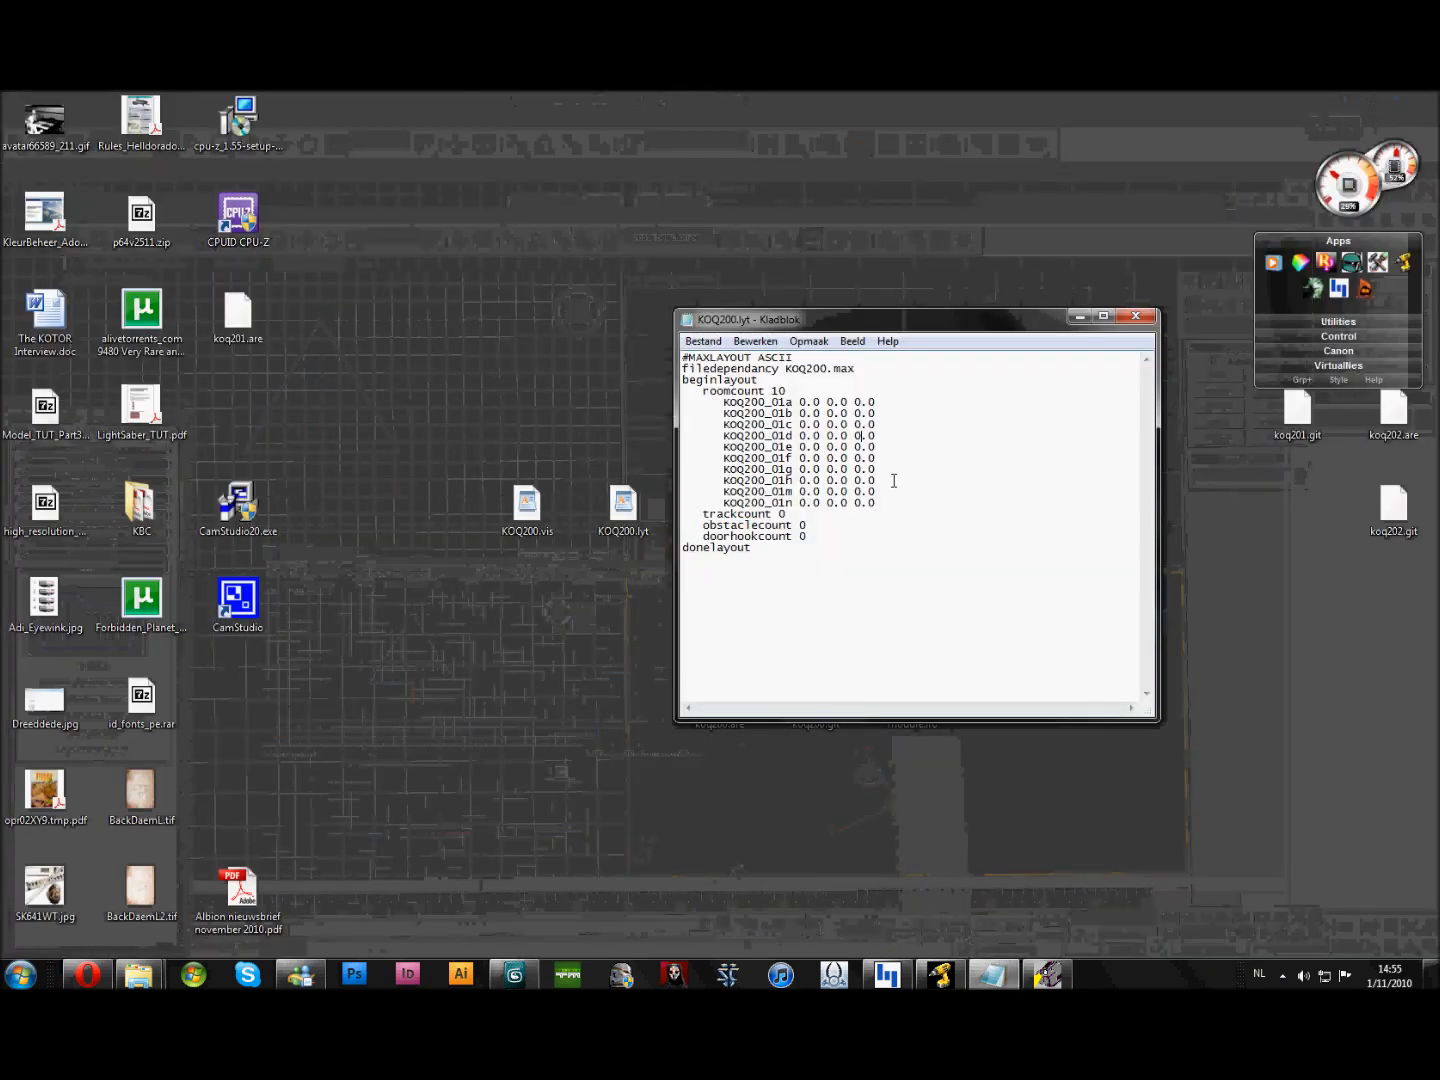
- Return to KOQ200.lyt in Notepad and examine the coordinates listed for the rooms down to KOQ200_01n
mouse_move(807, 395)
mouse_down()
mouse_move(874, 505)
mouse_move(690, 434)
mouse_move(811, 424)
mouse_up()
click(886, 503)
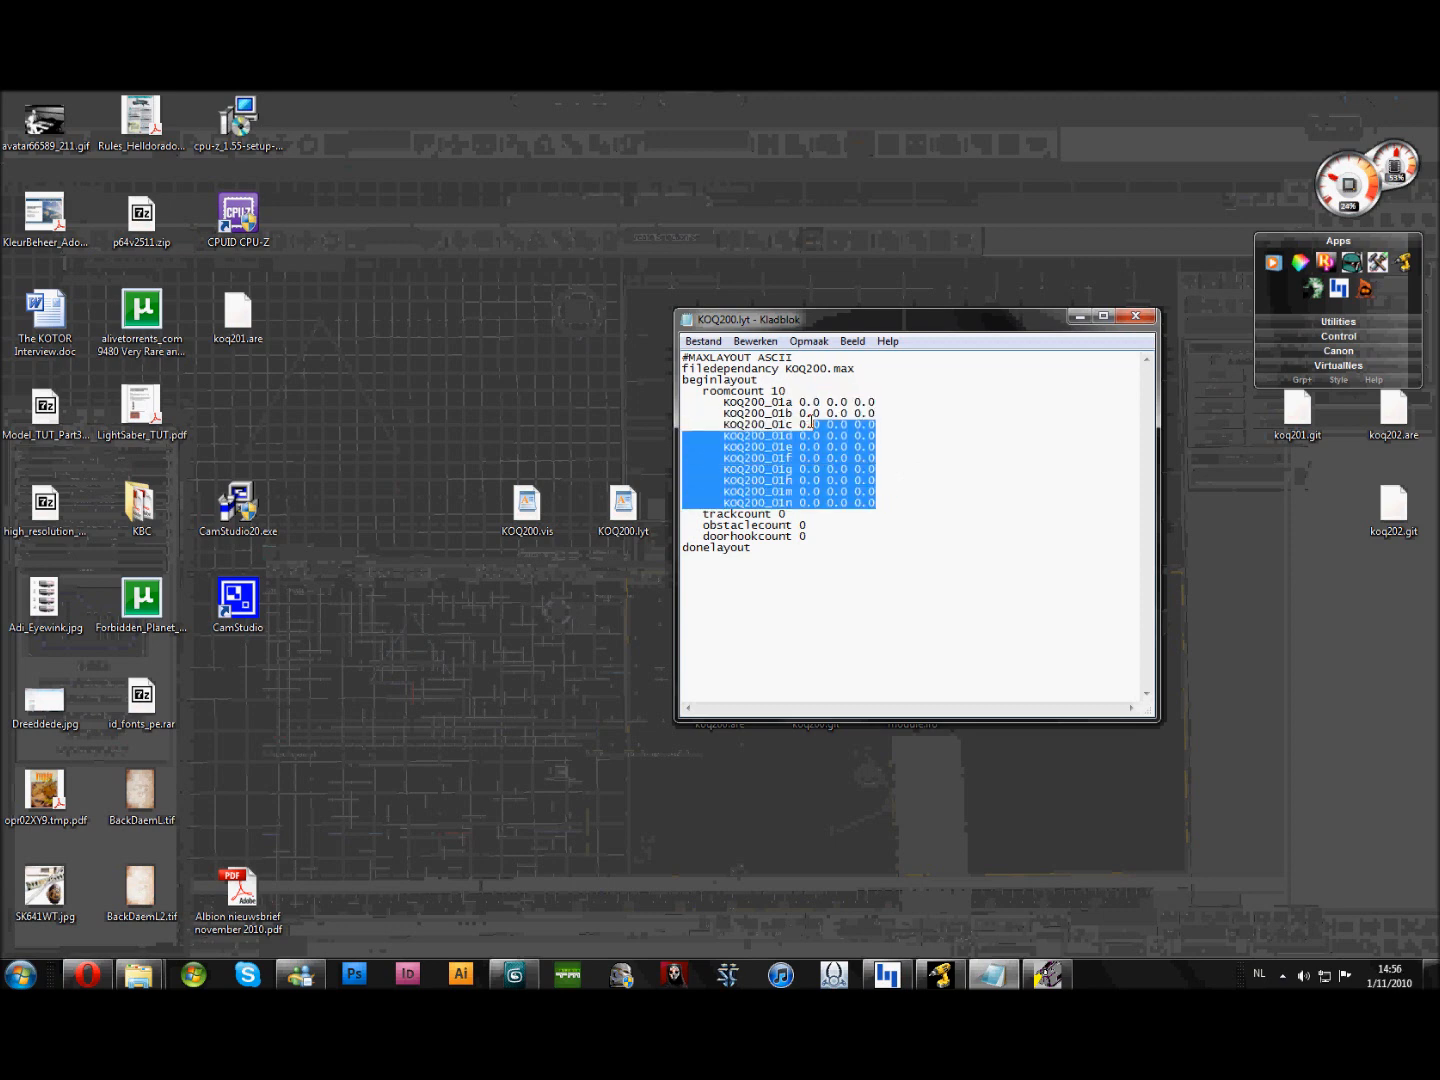
click(904, 447)
drag(897, 503, 802, 427)
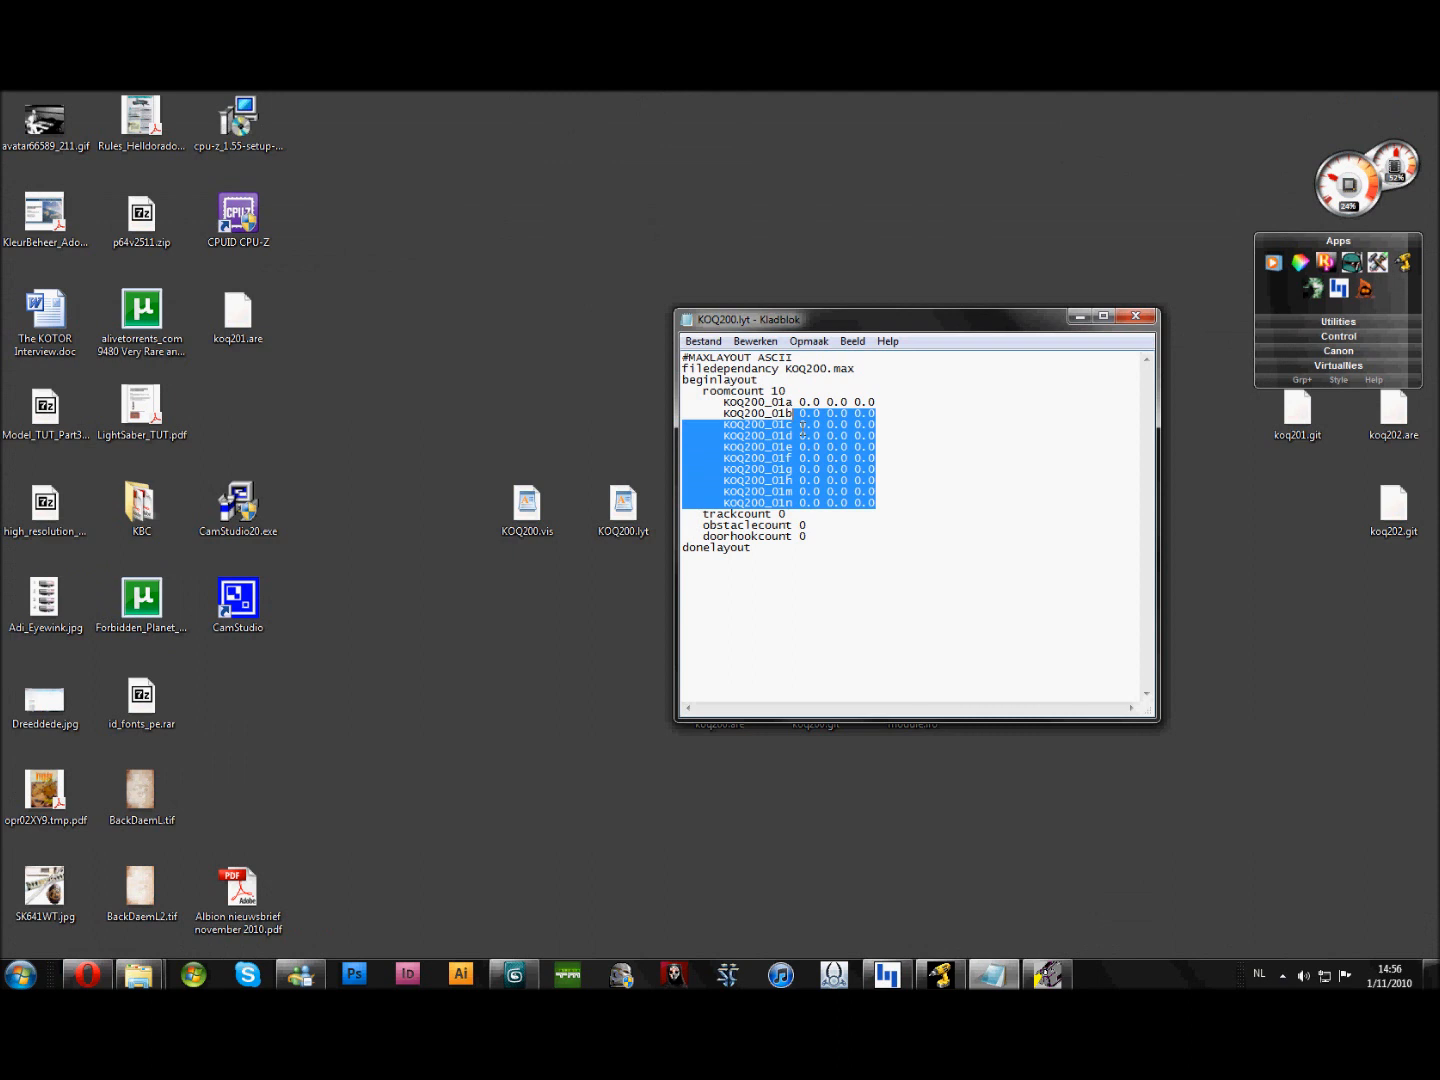
click(883, 413)
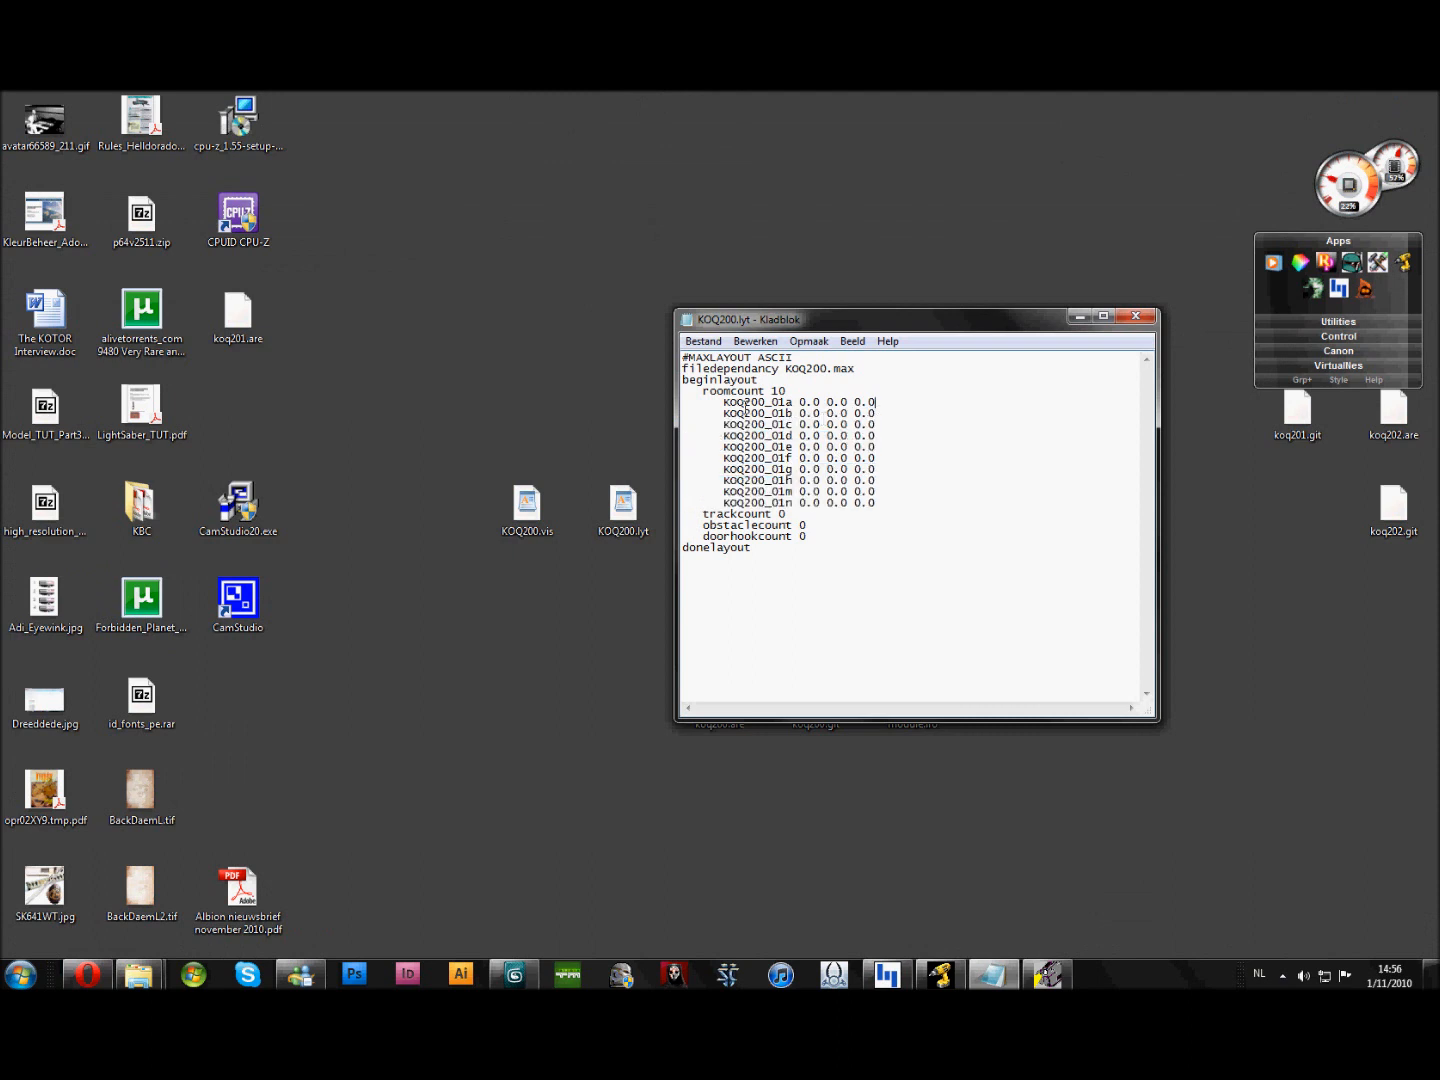
- Examine the trackcount, obstaclecount and doorhookcount lines and the closing donelayout line of the layout file
drag(703, 514, 768, 514)
click(781, 537)
drag(808, 536, 690, 516)
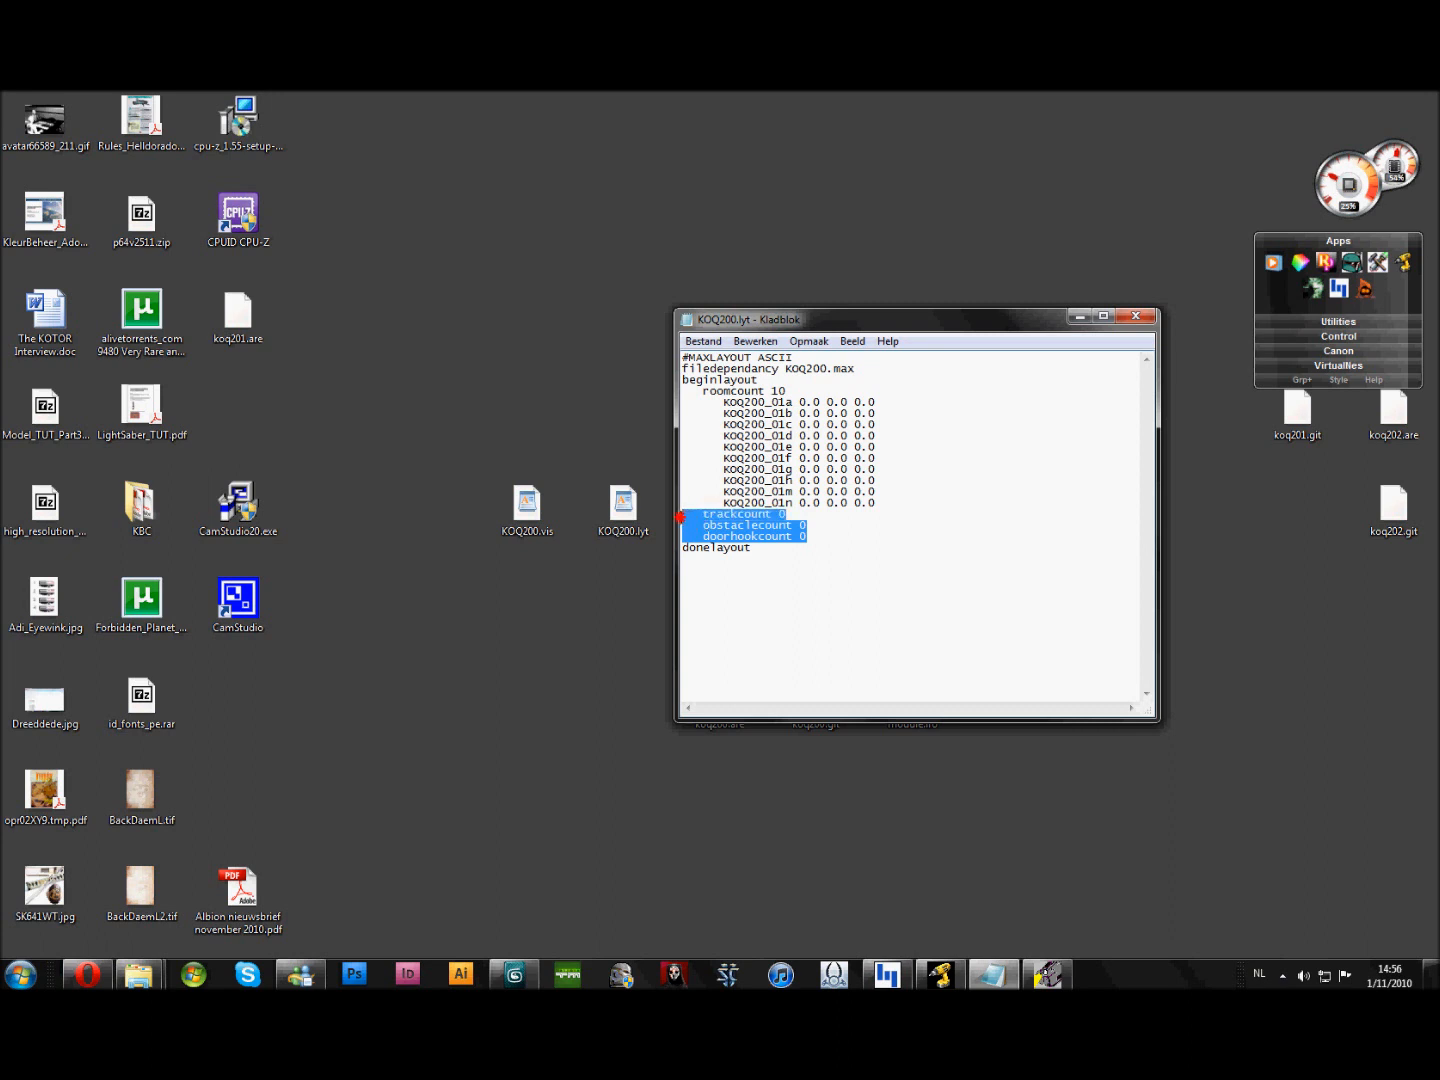
drag(832, 541, 684, 517)
click(817, 535)
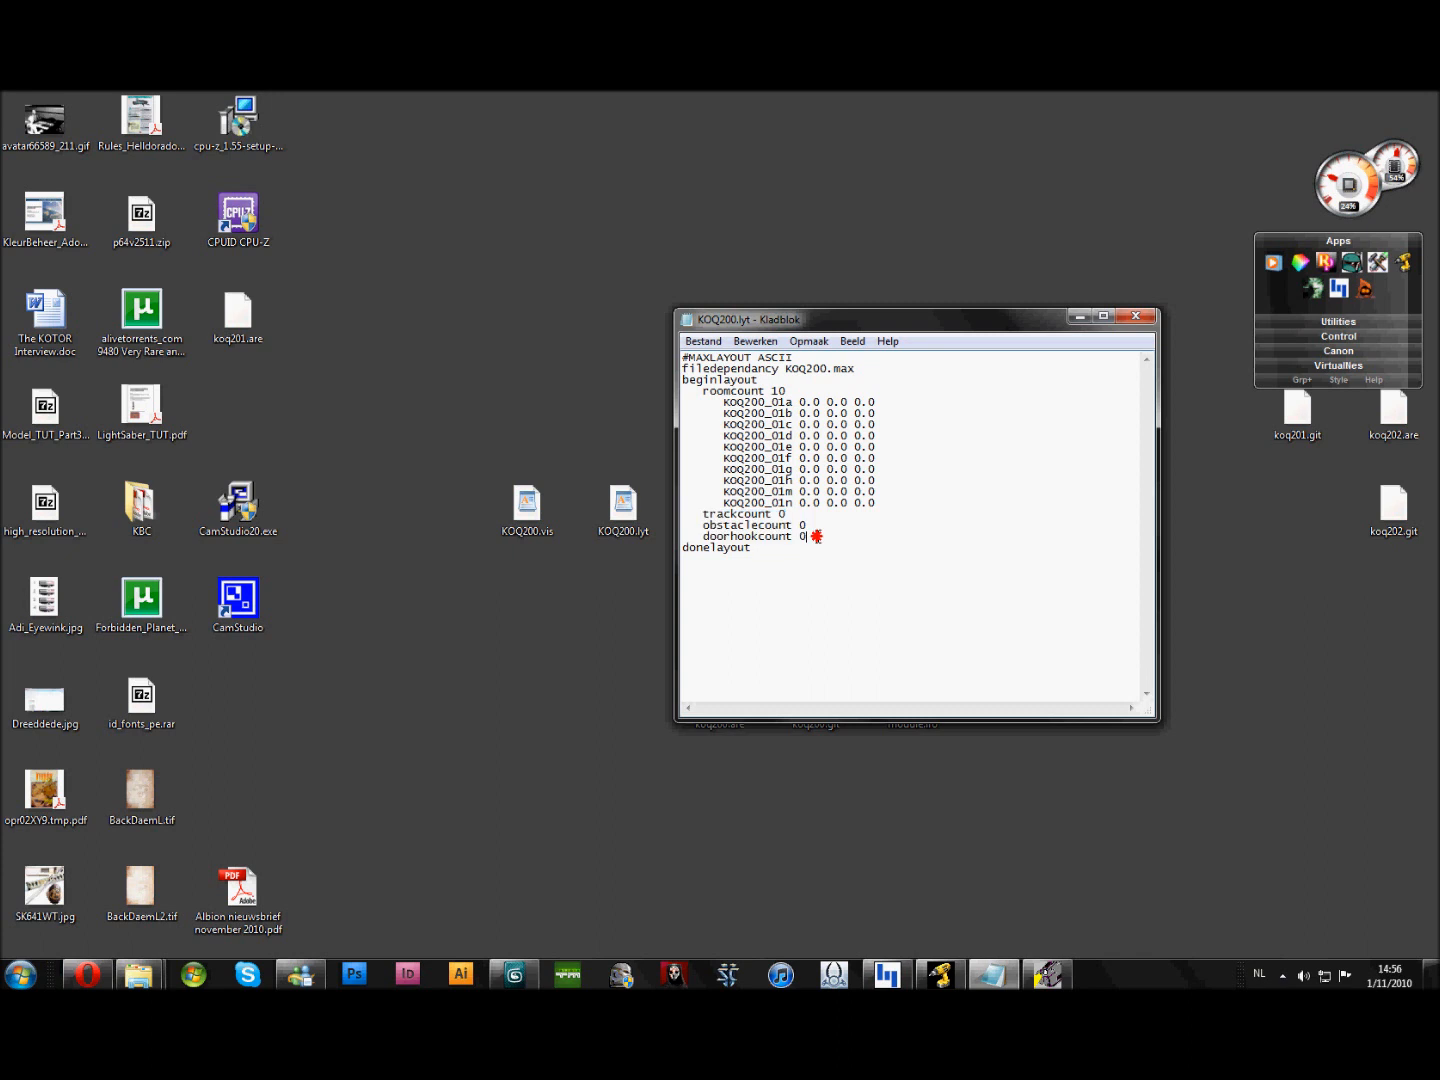
drag(775, 551, 691, 548)
click(757, 557)
- Review the roomcount line with the full block of room entries, and close KOQ200.lyt
drag(715, 393, 774, 391)
mouse_move(790, 389)
mouse_down()
mouse_move(737, 412)
mouse_move(775, 494)
mouse_move(742, 414)
mouse_move(845, 469)
mouse_move(871, 500)
mouse_move(814, 479)
mouse_move(801, 401)
mouse_up()
click(841, 416)
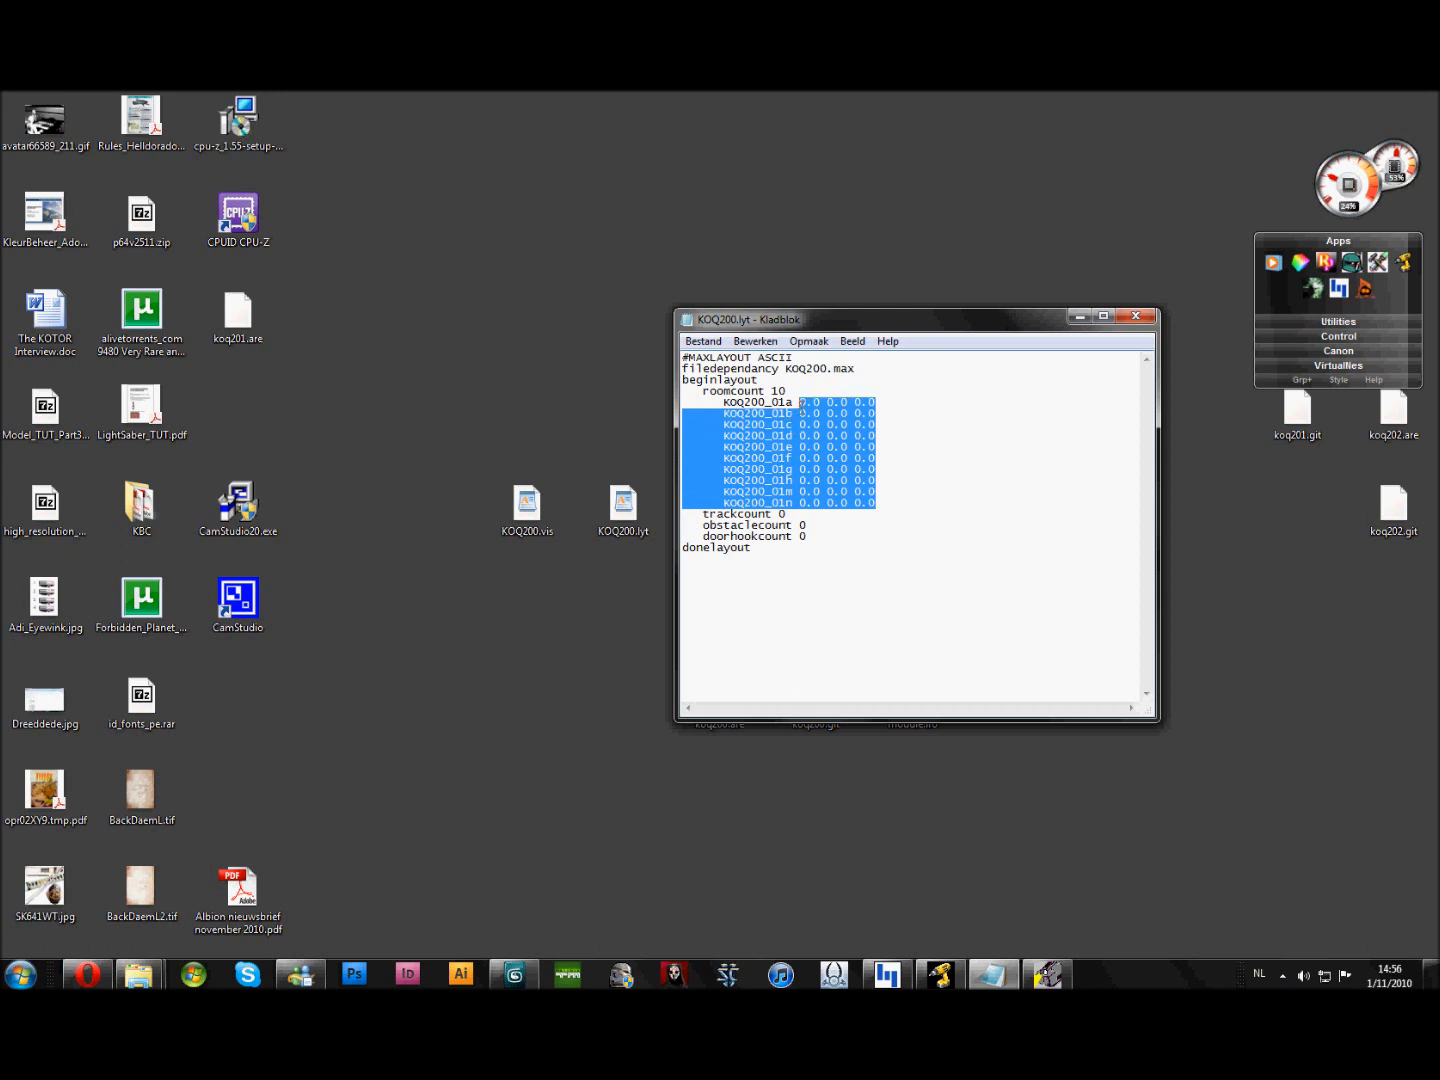
click(904, 491)
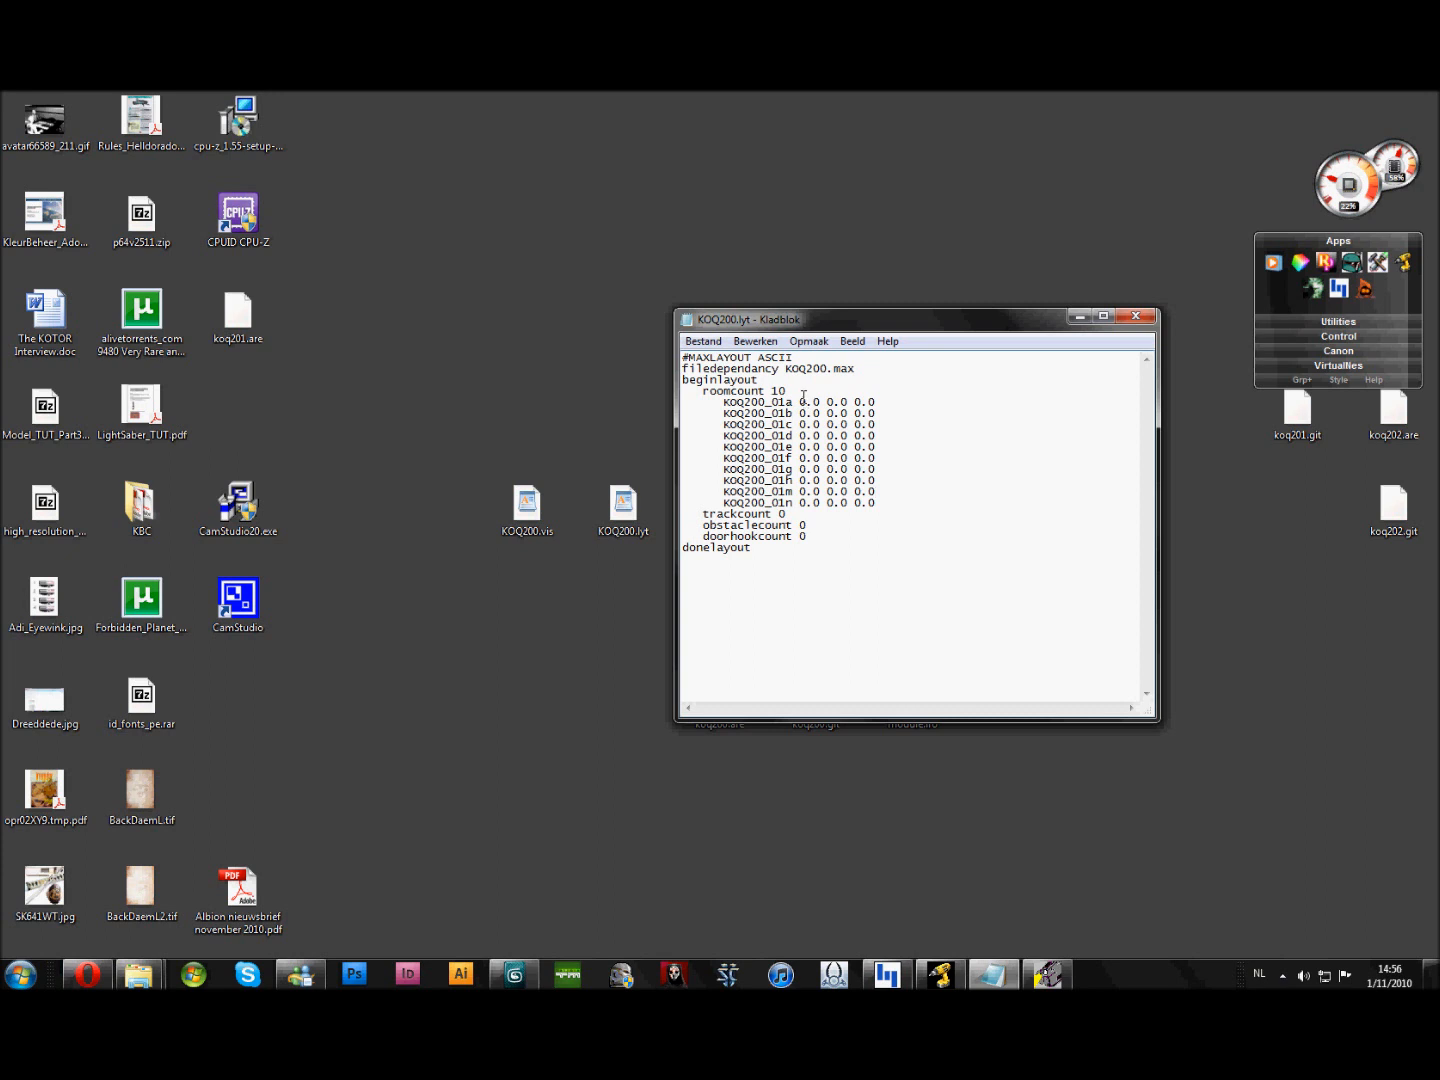
drag(802, 396, 878, 500)
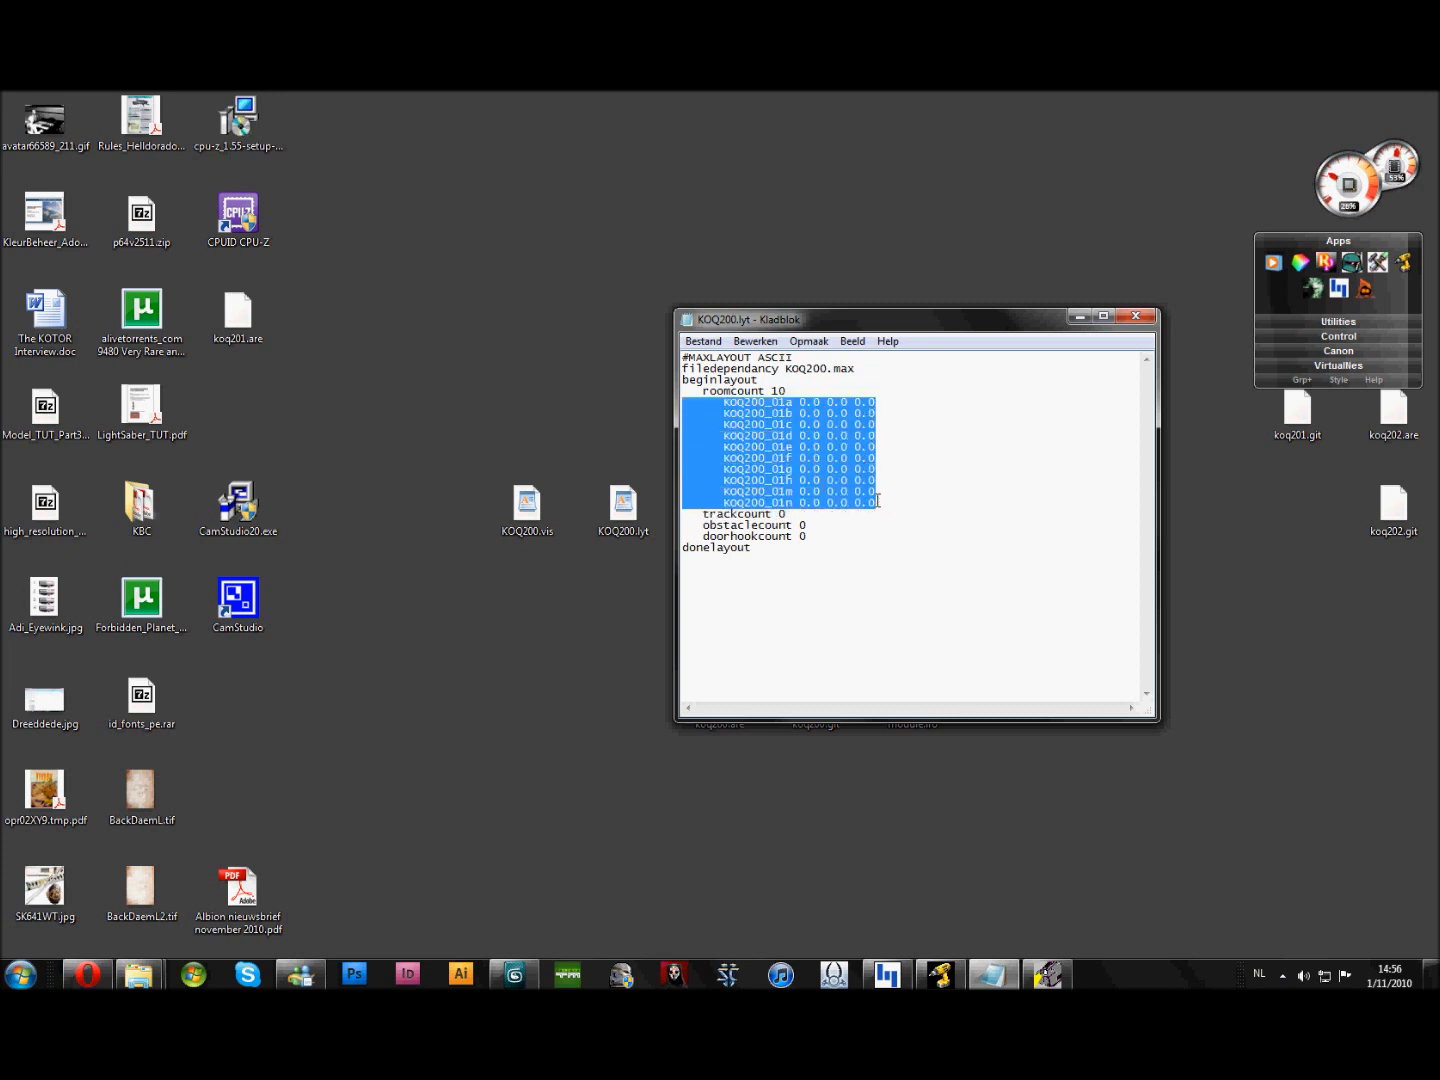
click(1135, 316)
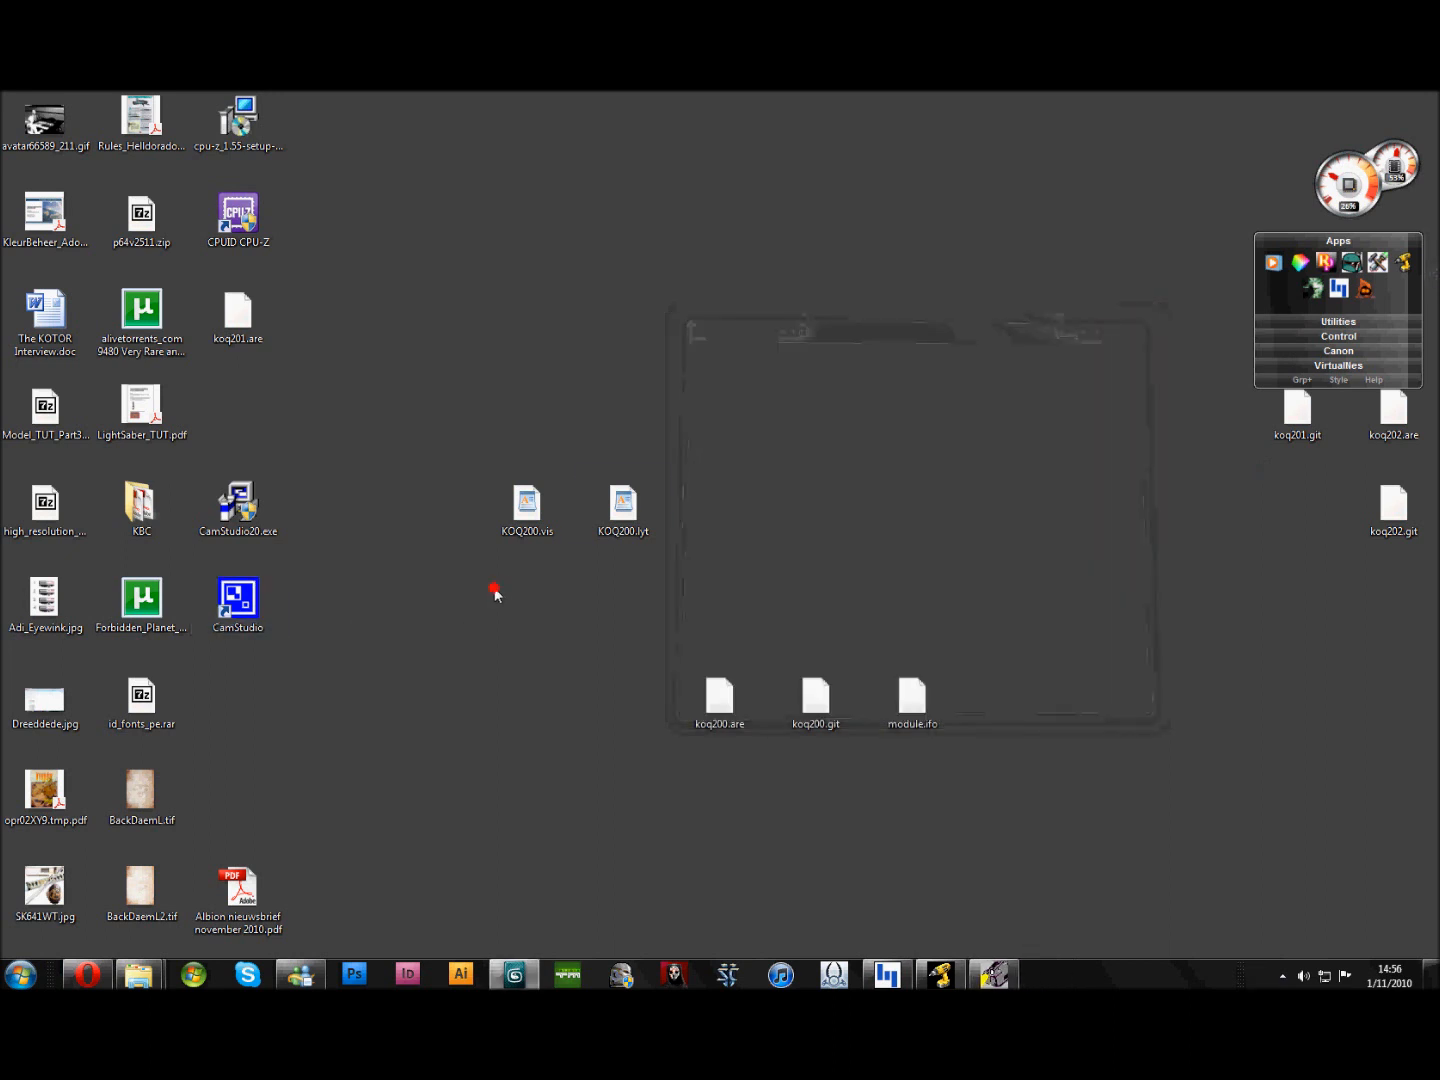
- Start Notepad and bring up its dialog for opening an existing file
click(521, 527)
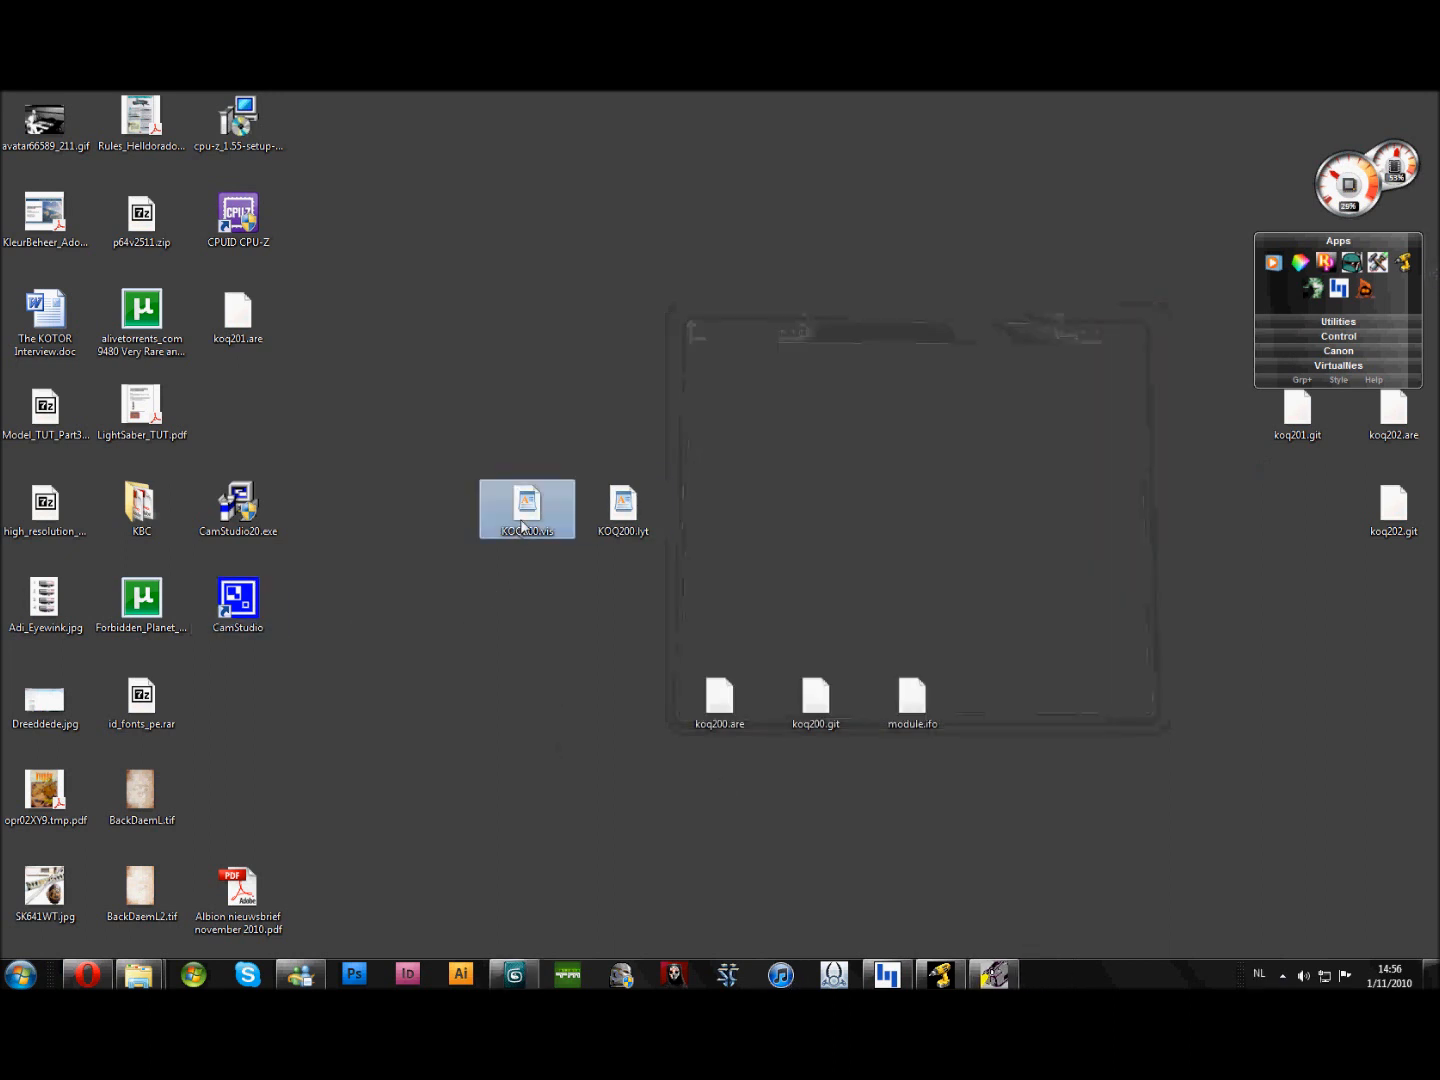
click(21, 975)
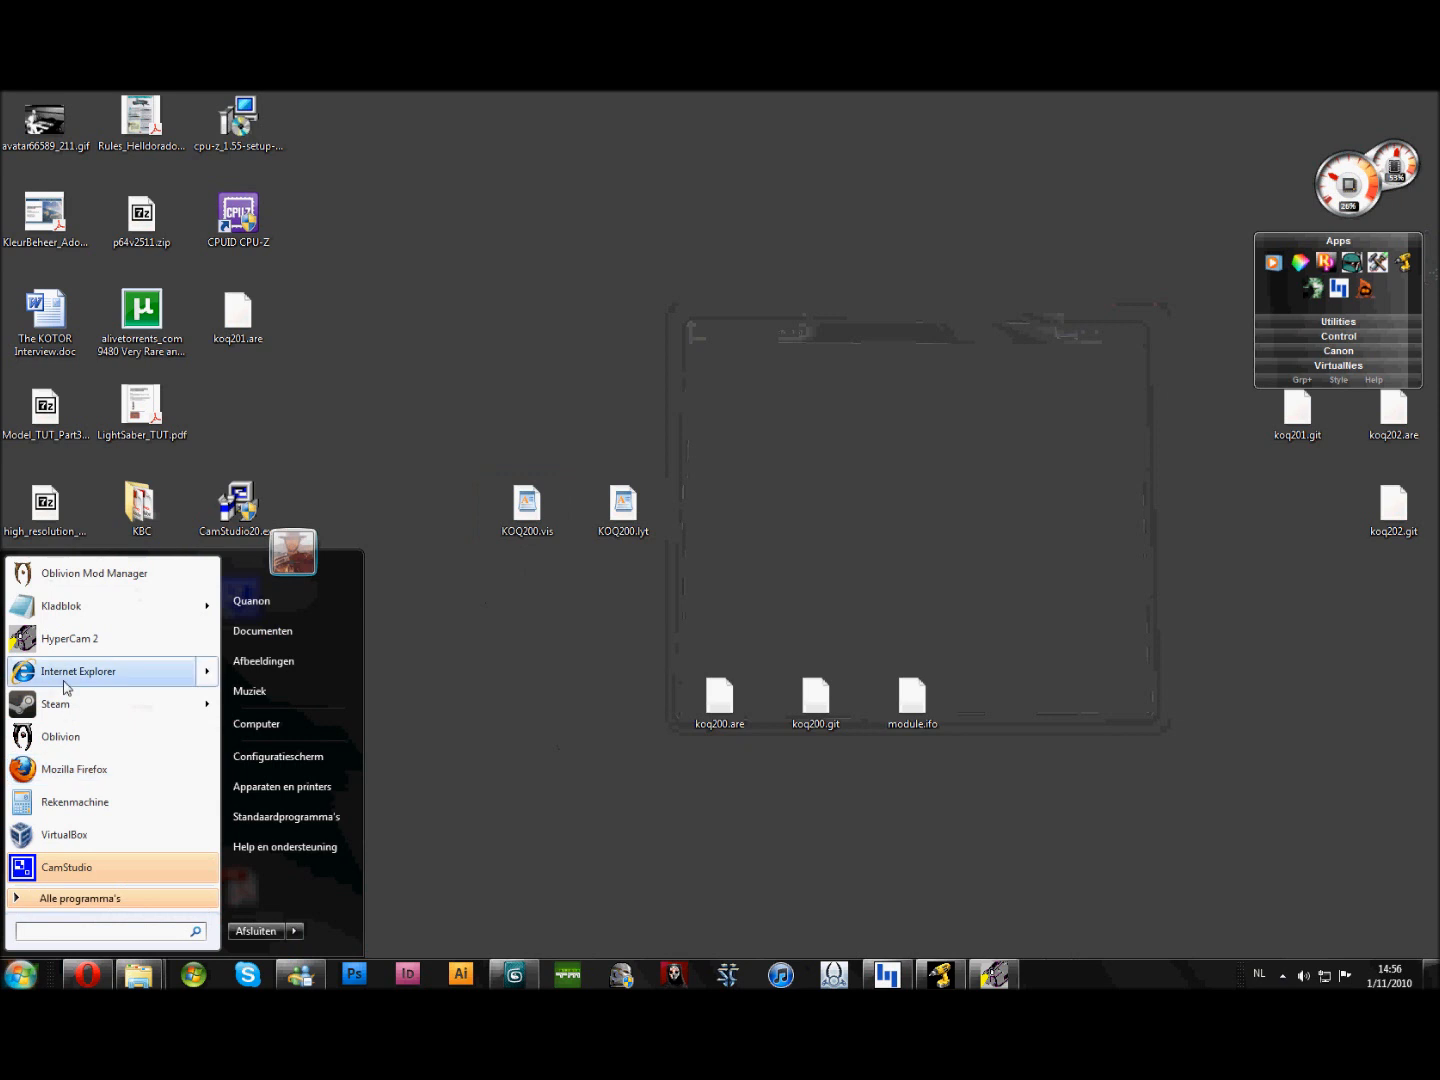
click(70, 609)
click(703, 341)
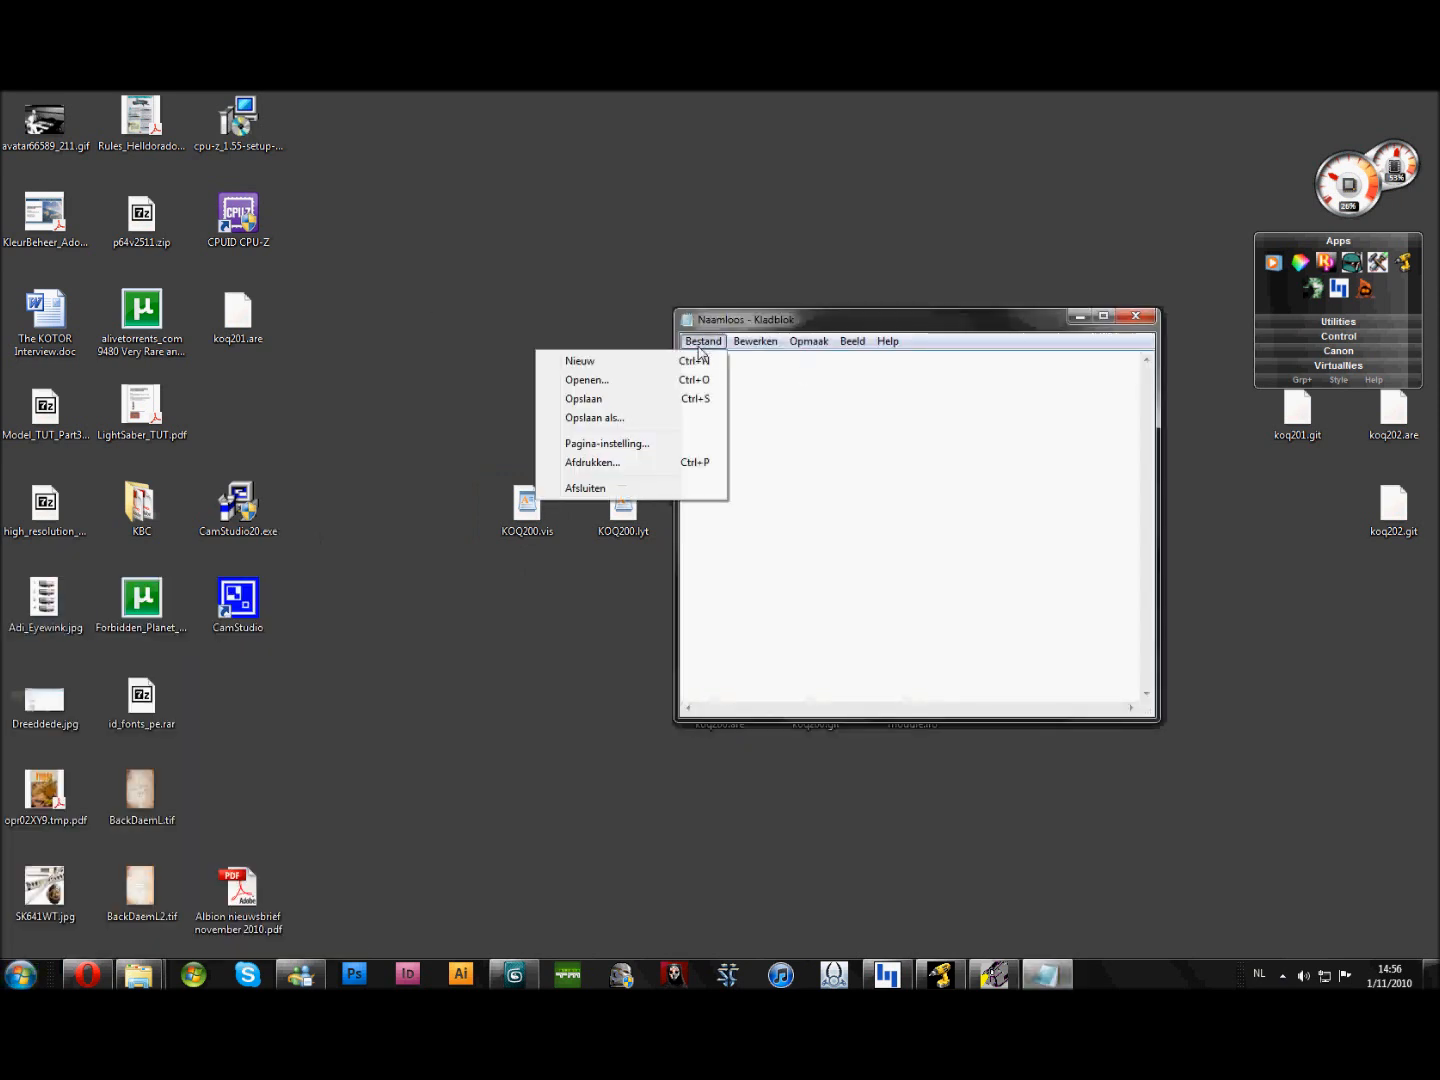
click(650, 390)
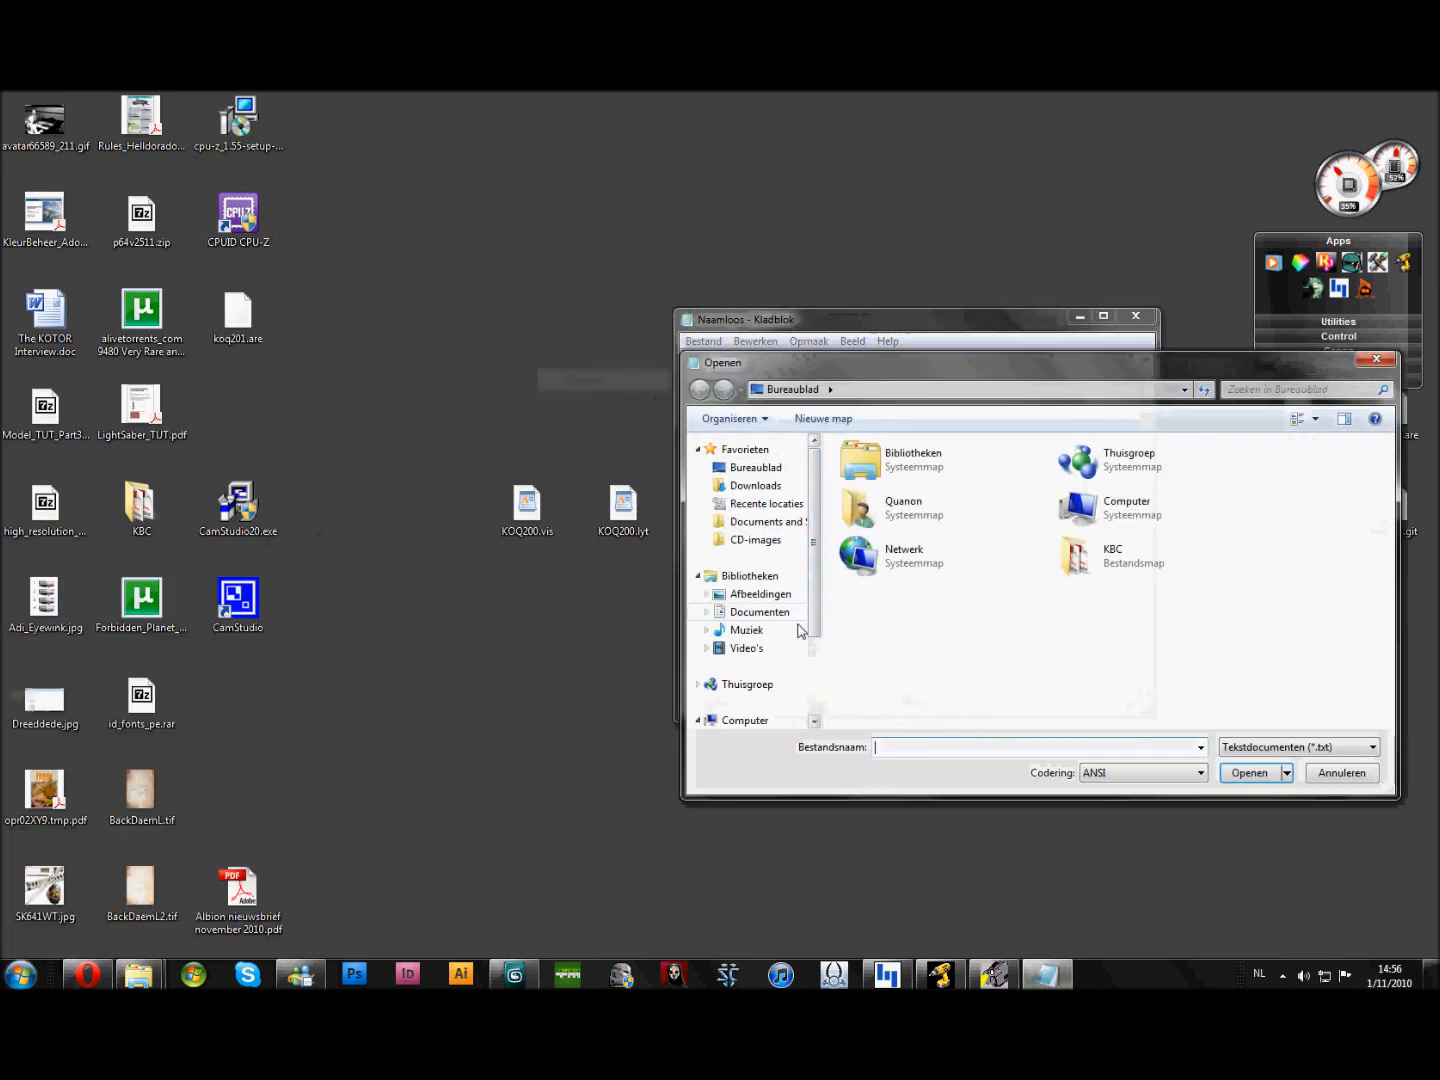
- Show all file types on the desktop and open KOQ200.vis in Notepad
drag(808, 603, 814, 470)
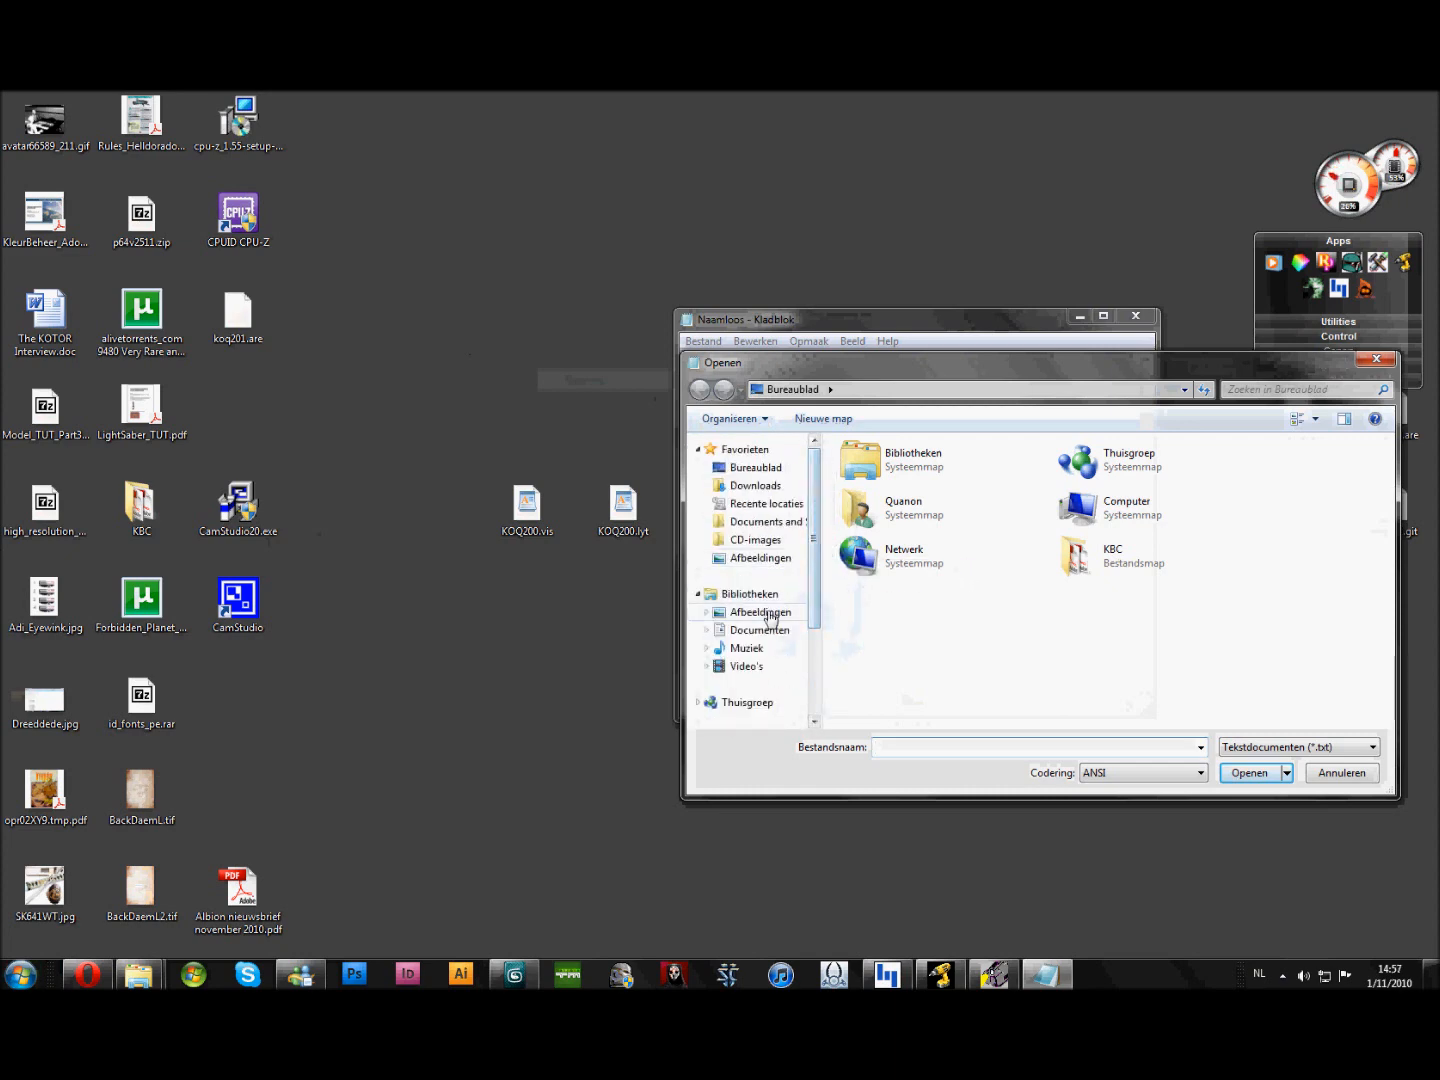
click(769, 468)
click(1264, 747)
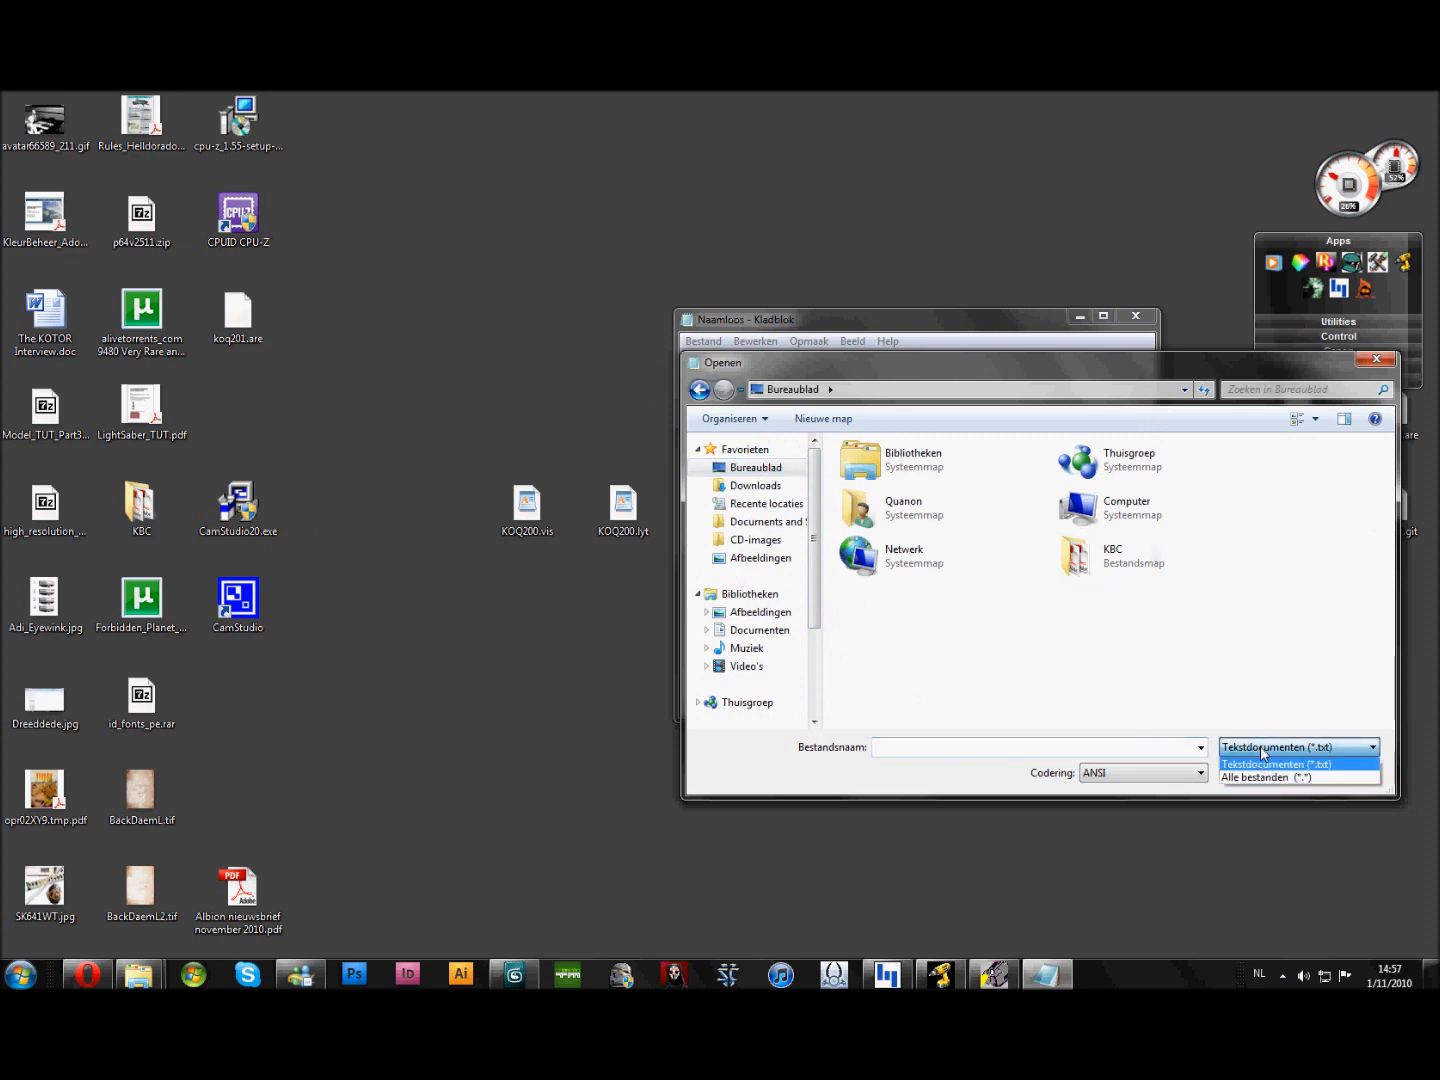
click(1270, 779)
drag(1390, 506, 1393, 589)
drag(1395, 599, 1397, 622)
click(920, 648)
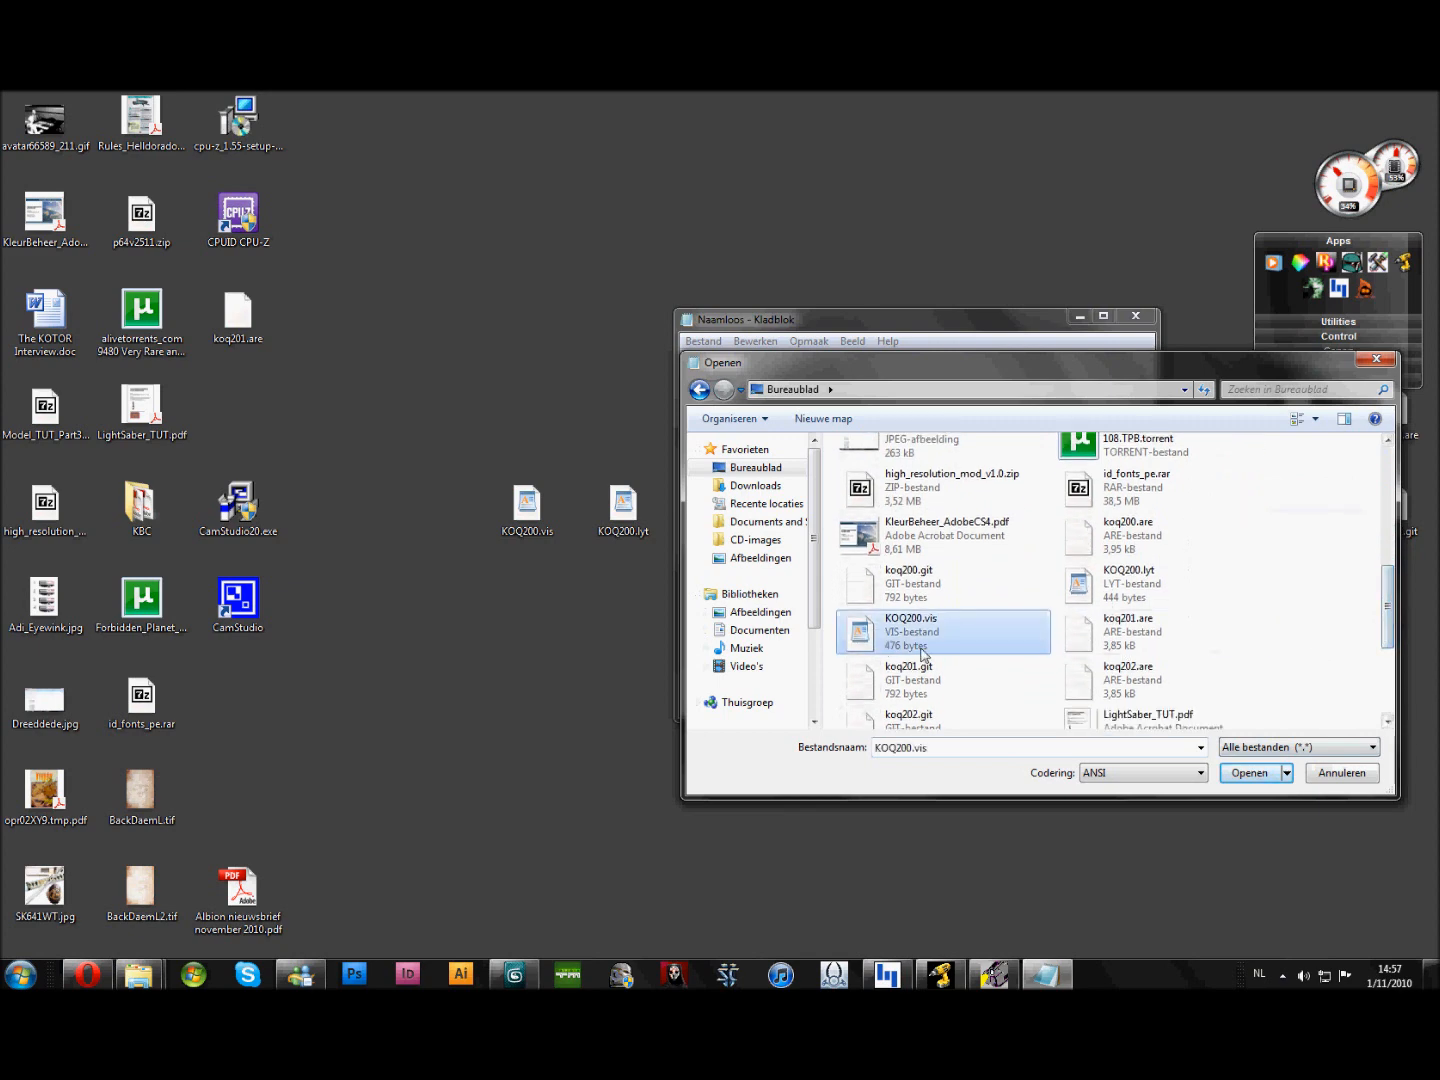
click(1256, 776)
- Make the Notepad window taller to fit all room entries and reposition it clear of the KOQ200 desktop files
drag(1125, 721, 1136, 860)
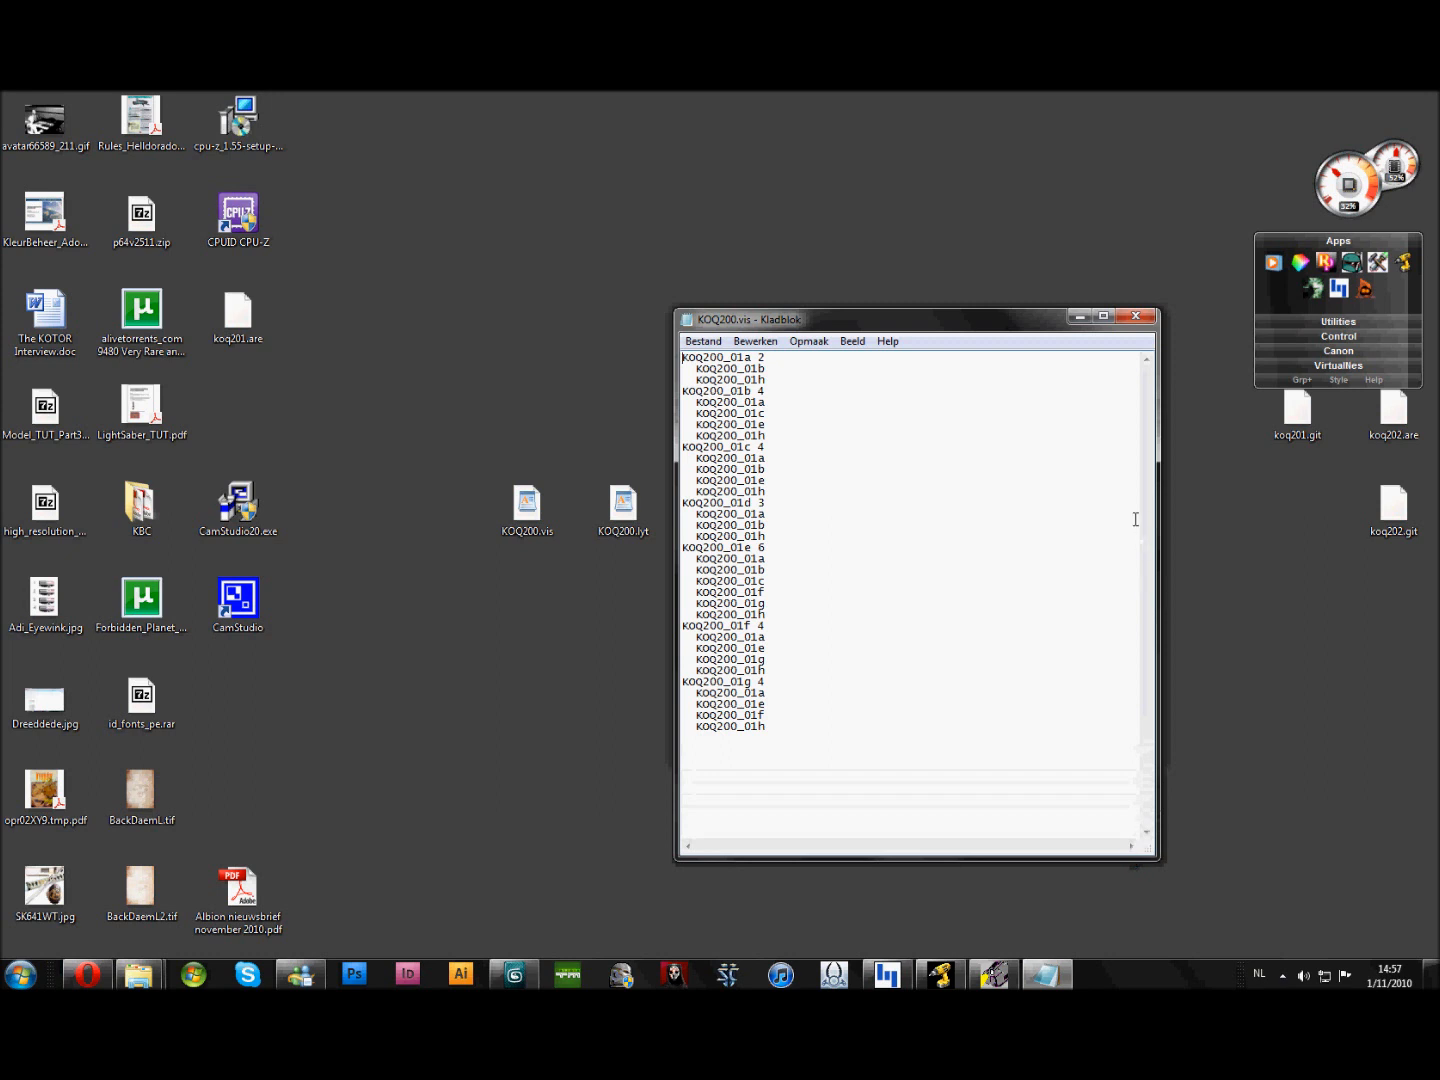
drag(948, 321, 790, 248)
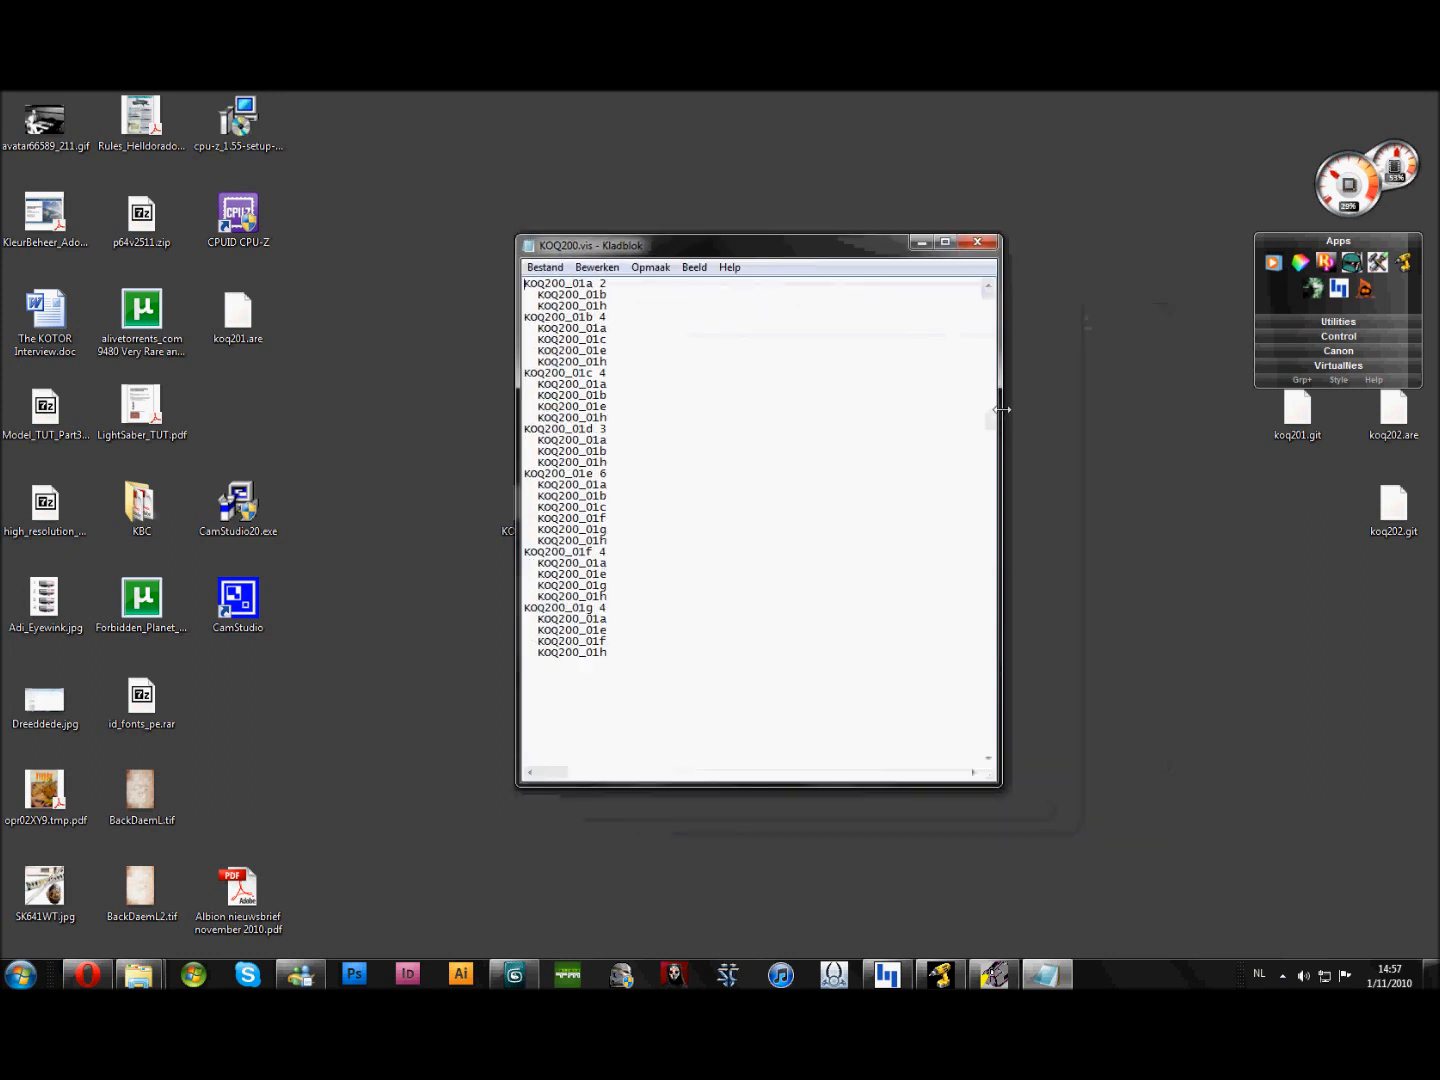
drag(705, 244, 864, 239)
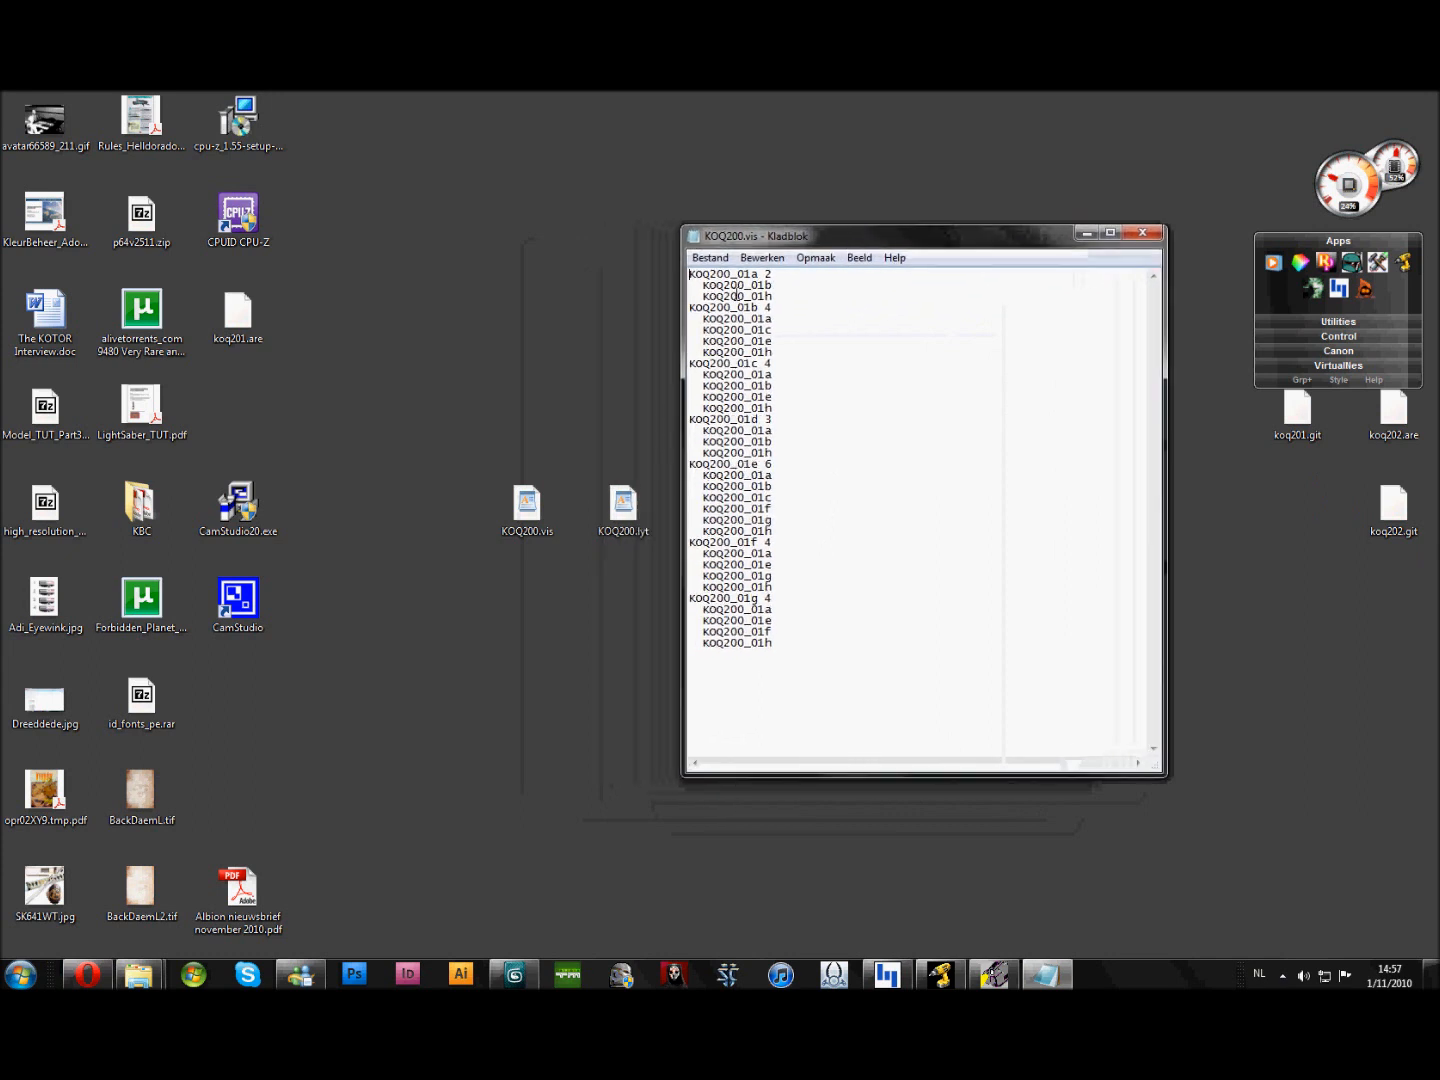
- Examine the room blocks from KOQ200_01a to KOQ200_01e and the indented rooms listed under KOQ200_01a
drag(697, 271, 761, 366)
drag(706, 419, 738, 463)
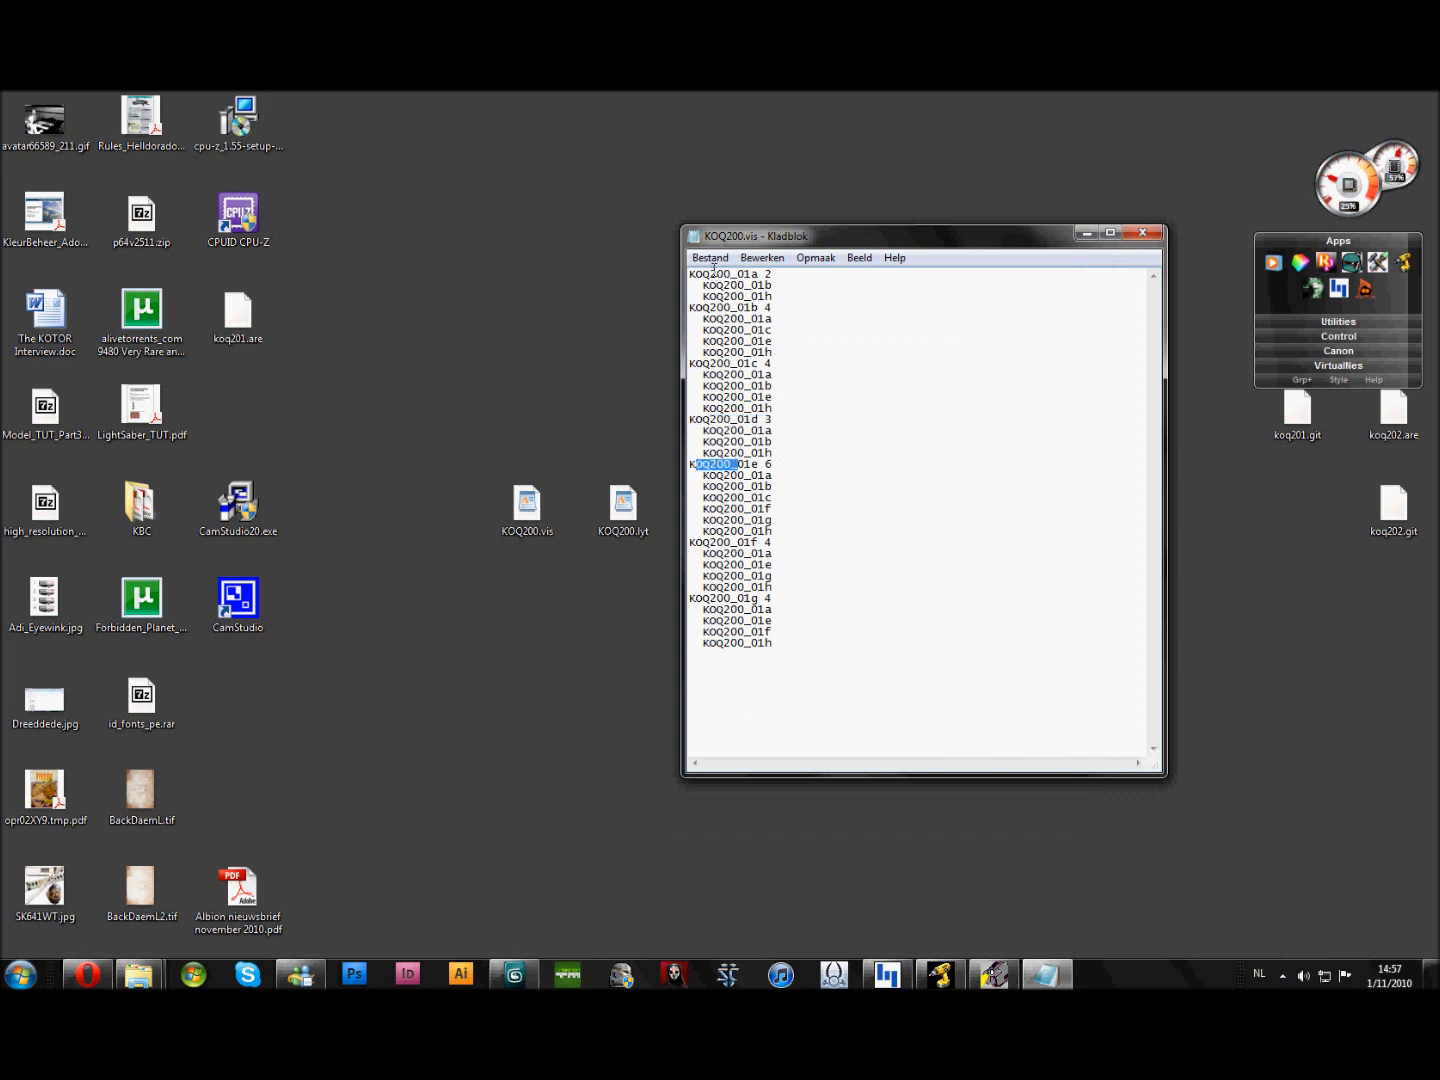
drag(715, 273, 732, 275)
drag(787, 286, 745, 284)
click(803, 307)
drag(775, 293, 700, 286)
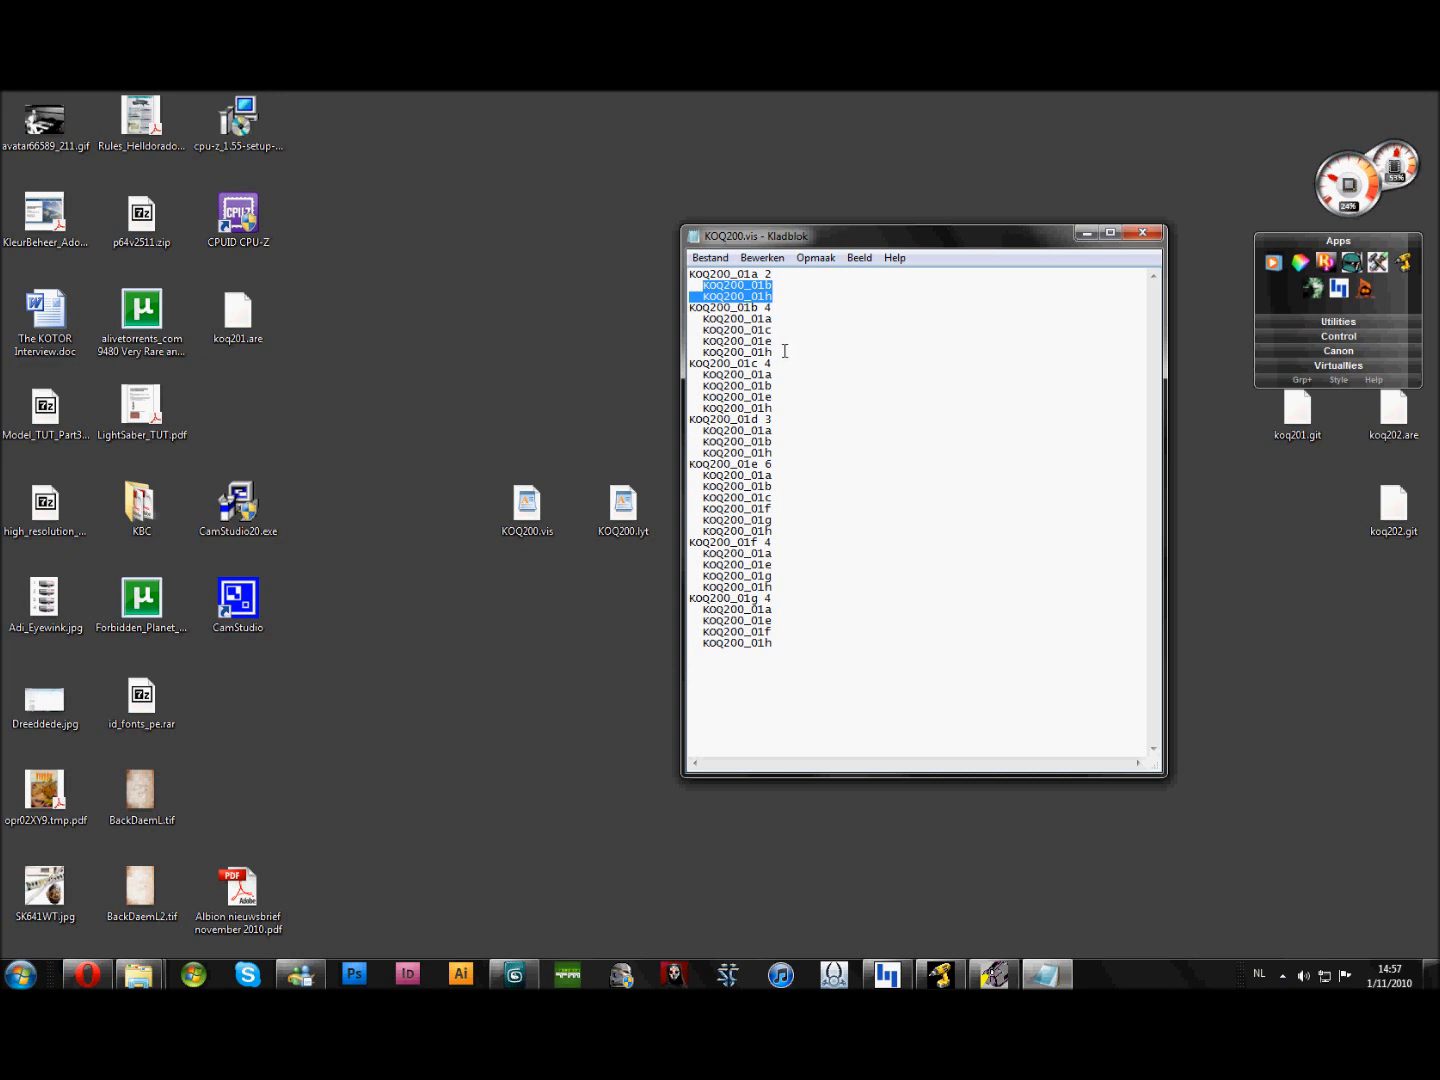
click(780, 301)
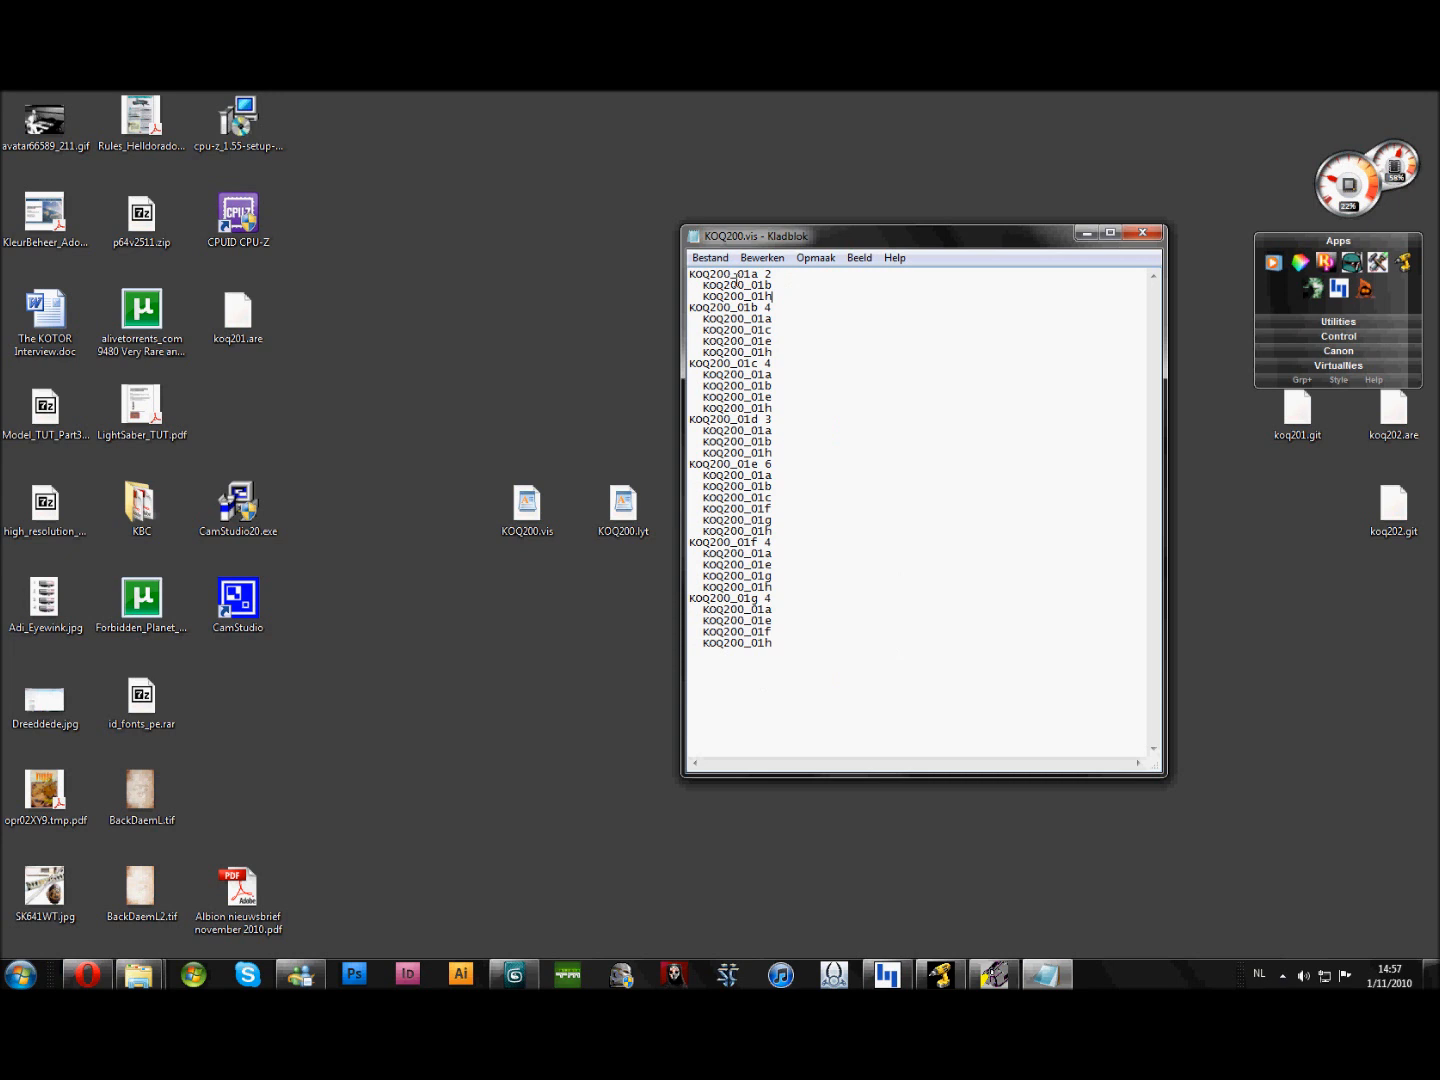
- Compare the KOQ200_01a header line with its indented KOQ200_01b and KOQ200_01h entries
drag(779, 300, 739, 275)
click(779, 297)
click(771, 288)
mouse_move(696, 274)
mouse_down()
mouse_move(773, 274)
mouse_move(702, 286)
mouse_up()
click(756, 274)
click(775, 285)
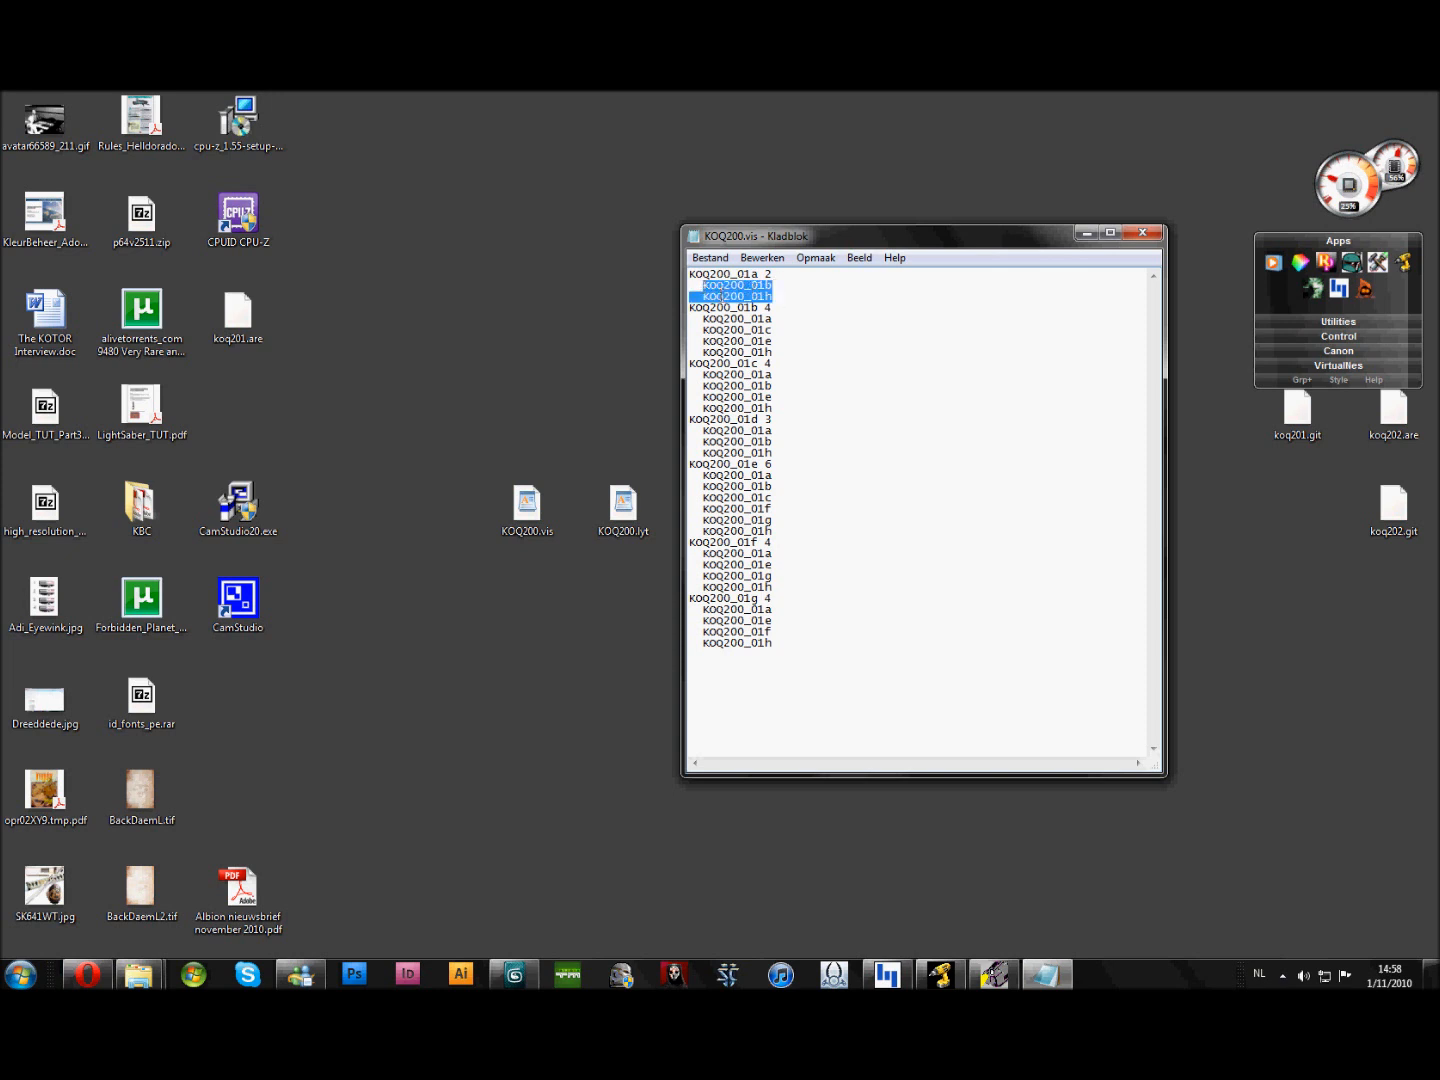
click(723, 297)
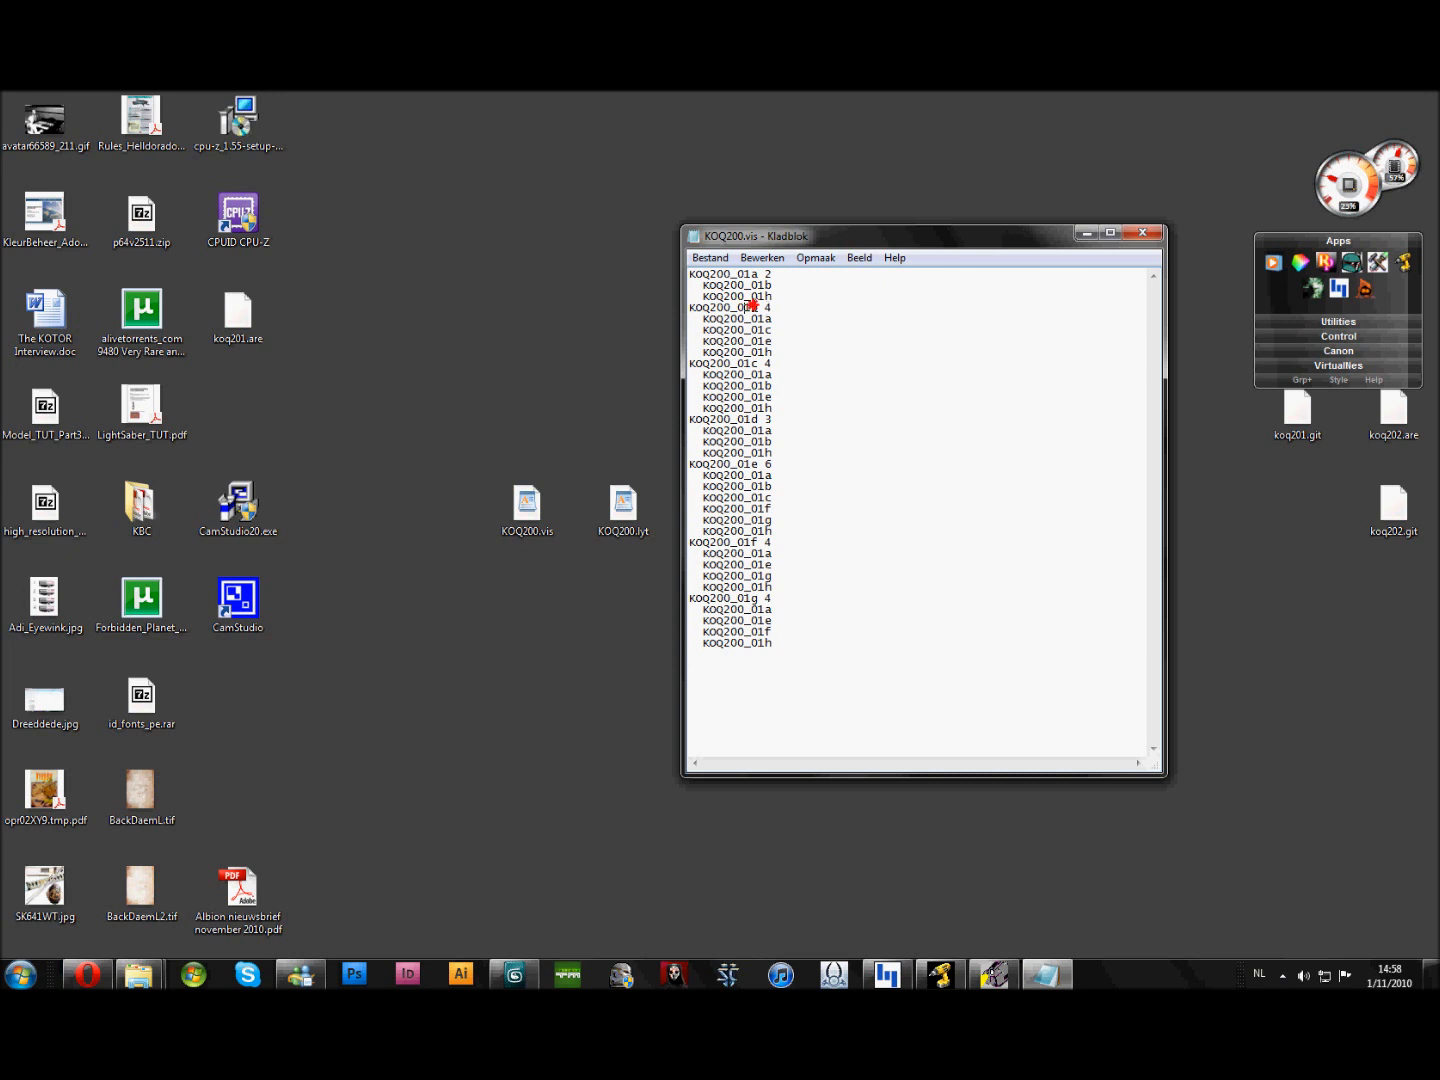
- Examine the number on the KOQ200_01b header line and the indented rooms listed beneath it
drag(762, 307, 774, 307)
drag(748, 318, 742, 454)
click(761, 328)
- Examine the KOQ200_01h entries that close the room lists throughout the visibility file
drag(776, 523, 737, 643)
drag(794, 581, 731, 523)
drag(776, 456, 724, 446)
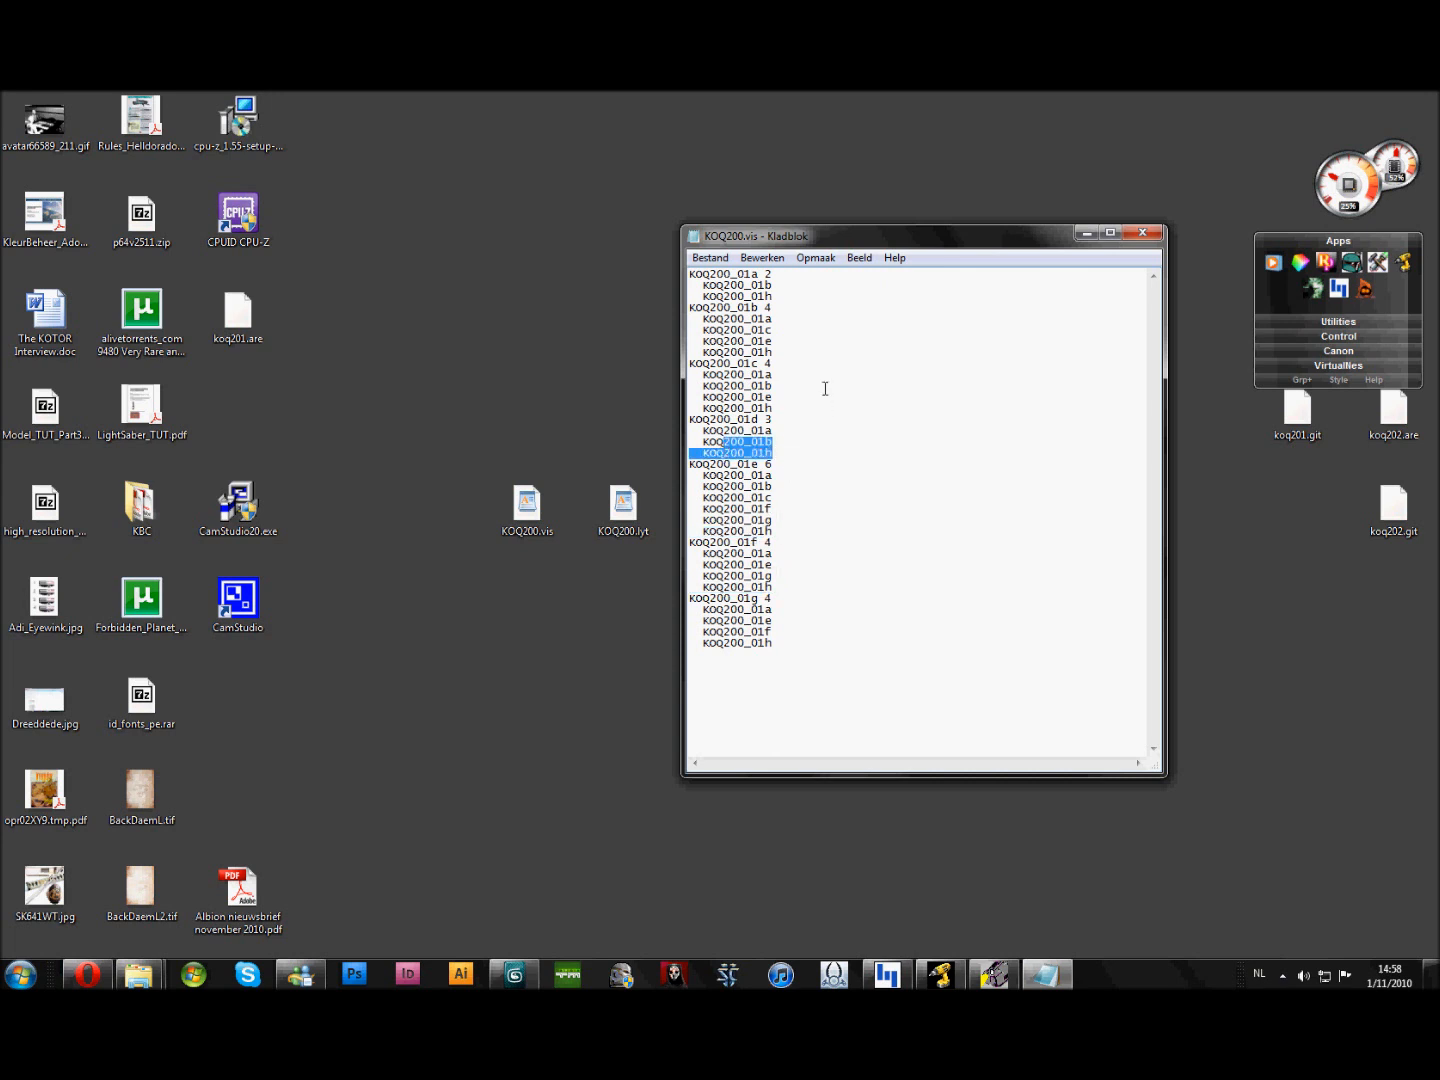
drag(781, 405, 683, 390)
drag(776, 352, 723, 353)
drag(774, 297, 737, 296)
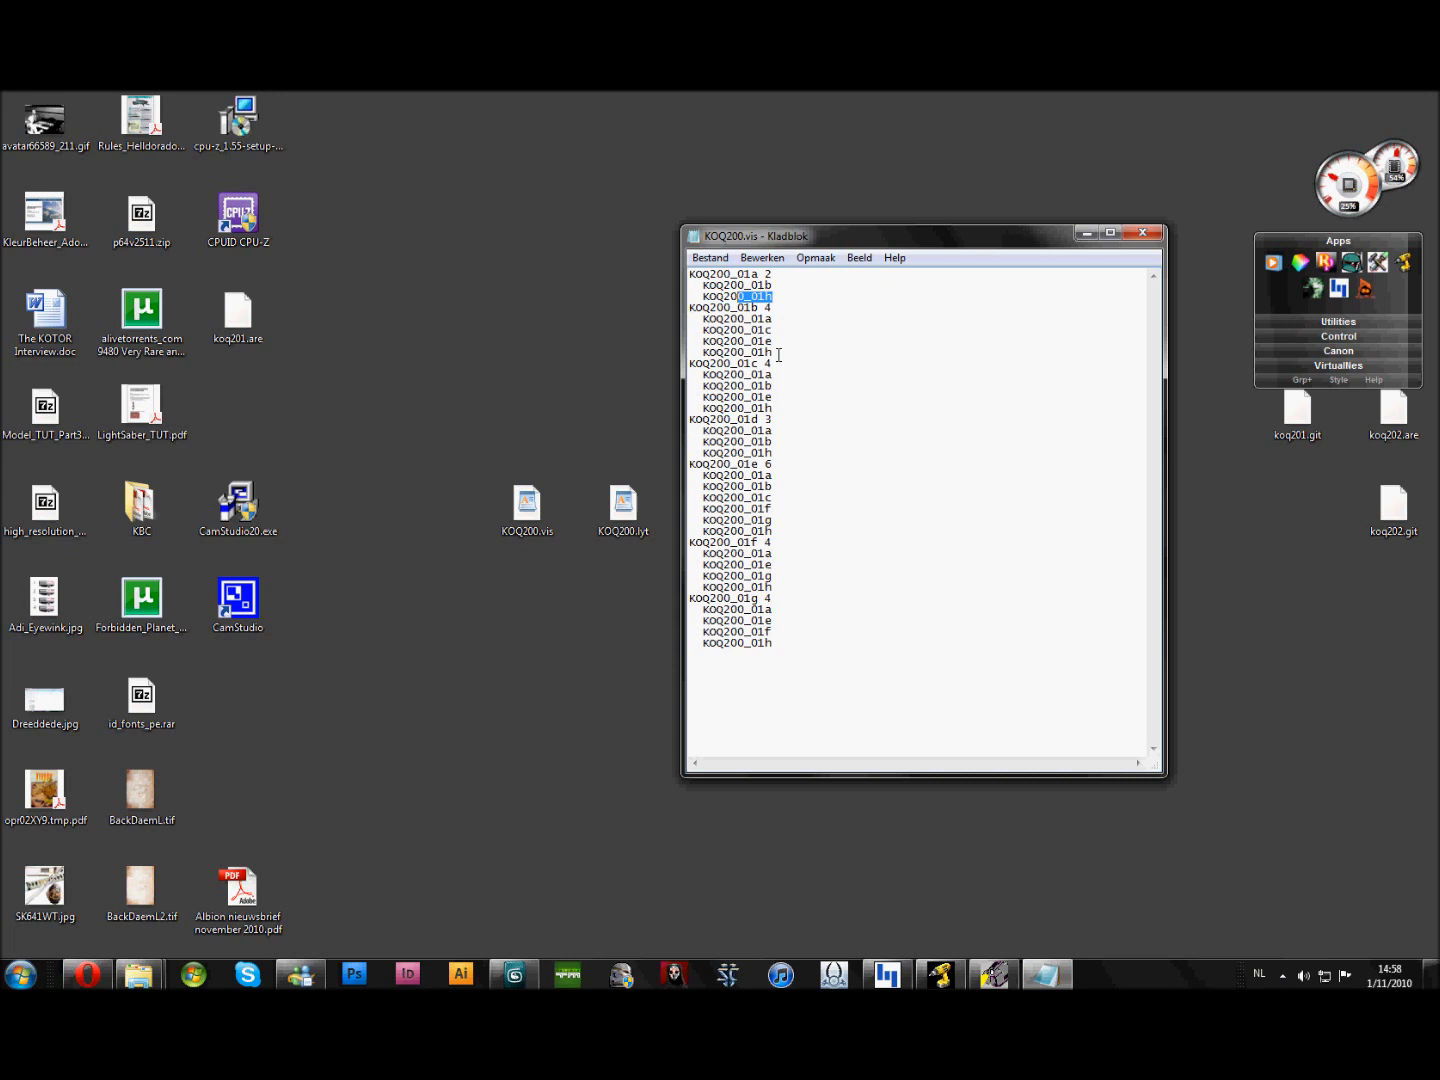
drag(777, 408, 705, 403)
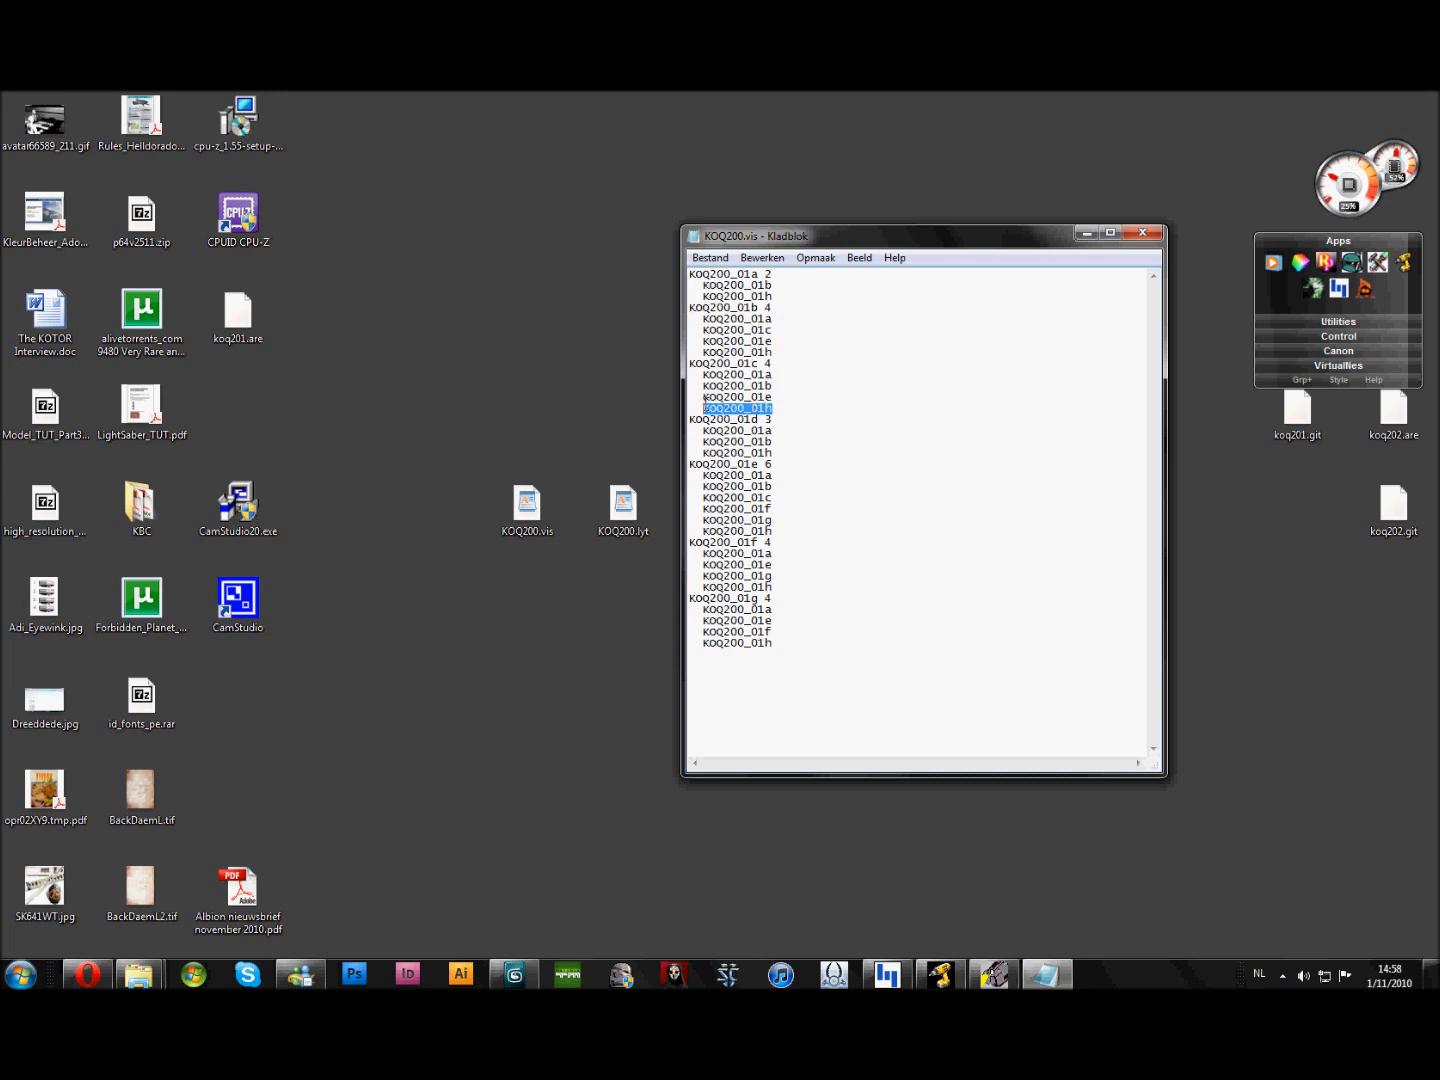
drag(778, 456, 732, 453)
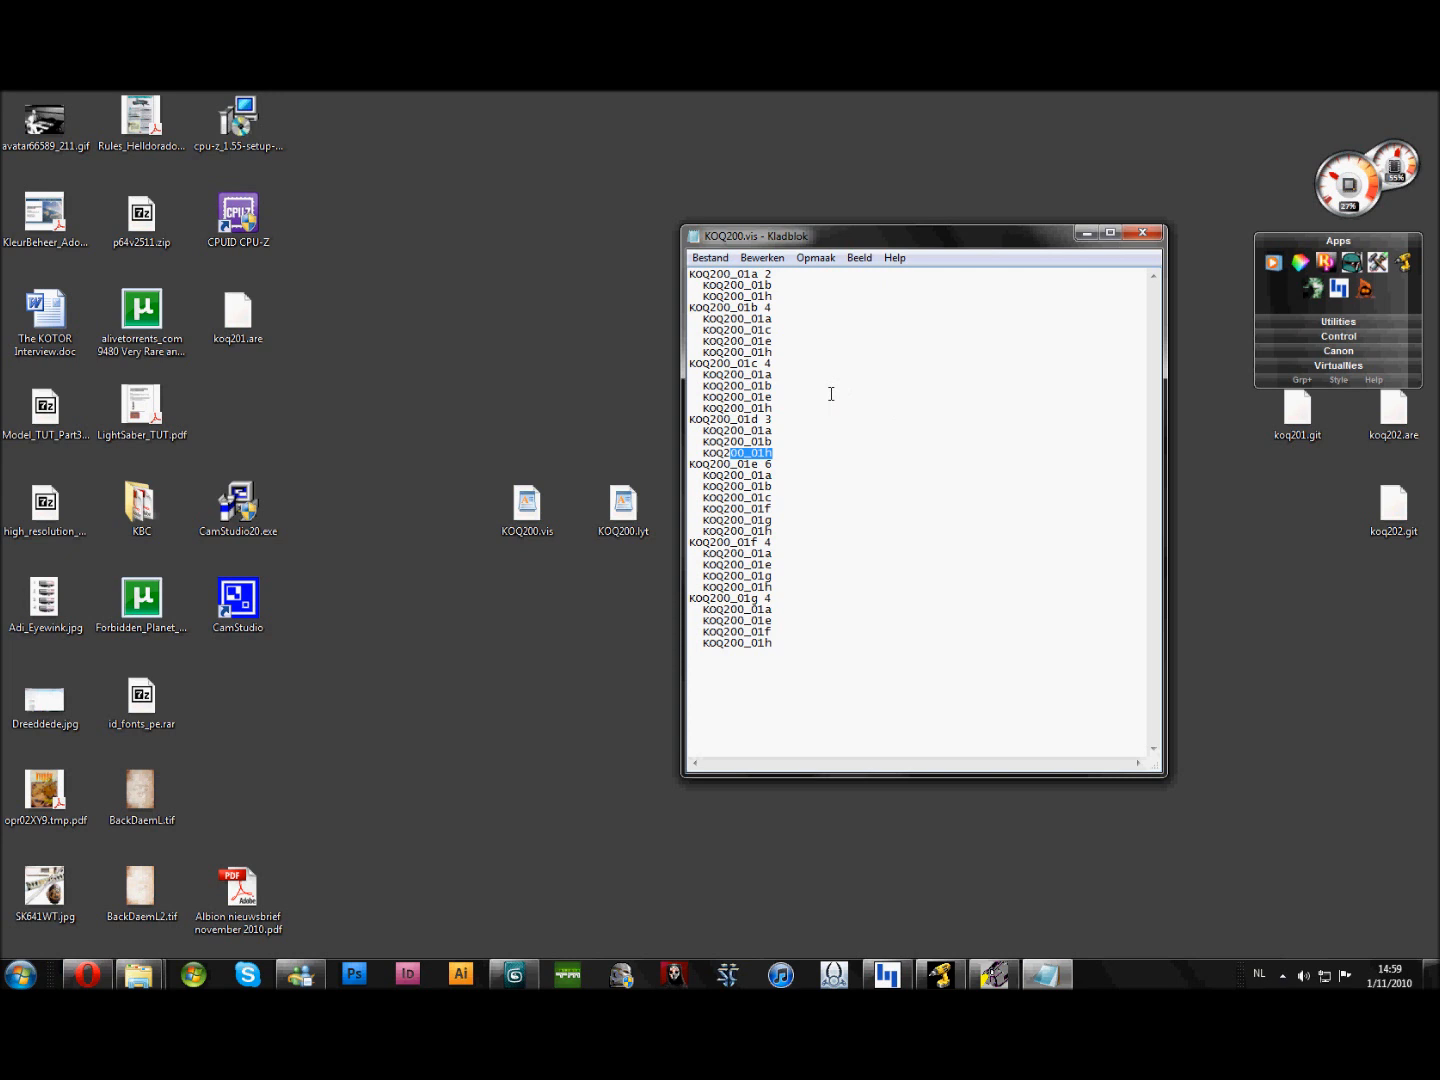
- Review the KOQ200_01c, KOQ200_01d and KOQ200_01e blocks, including the number on the KOQ200_01e header line
mouse_move(780, 299)
mouse_down()
mouse_move(738, 300)
mouse_move(754, 299)
mouse_up()
drag(710, 363, 753, 366)
click(761, 376)
drag(743, 437, 750, 447)
drag(778, 520, 765, 466)
click(765, 464)
double_click(768, 463)
click(826, 628)
- Switch to 3ds Max and open another scene from the recent documents
click(515, 974)
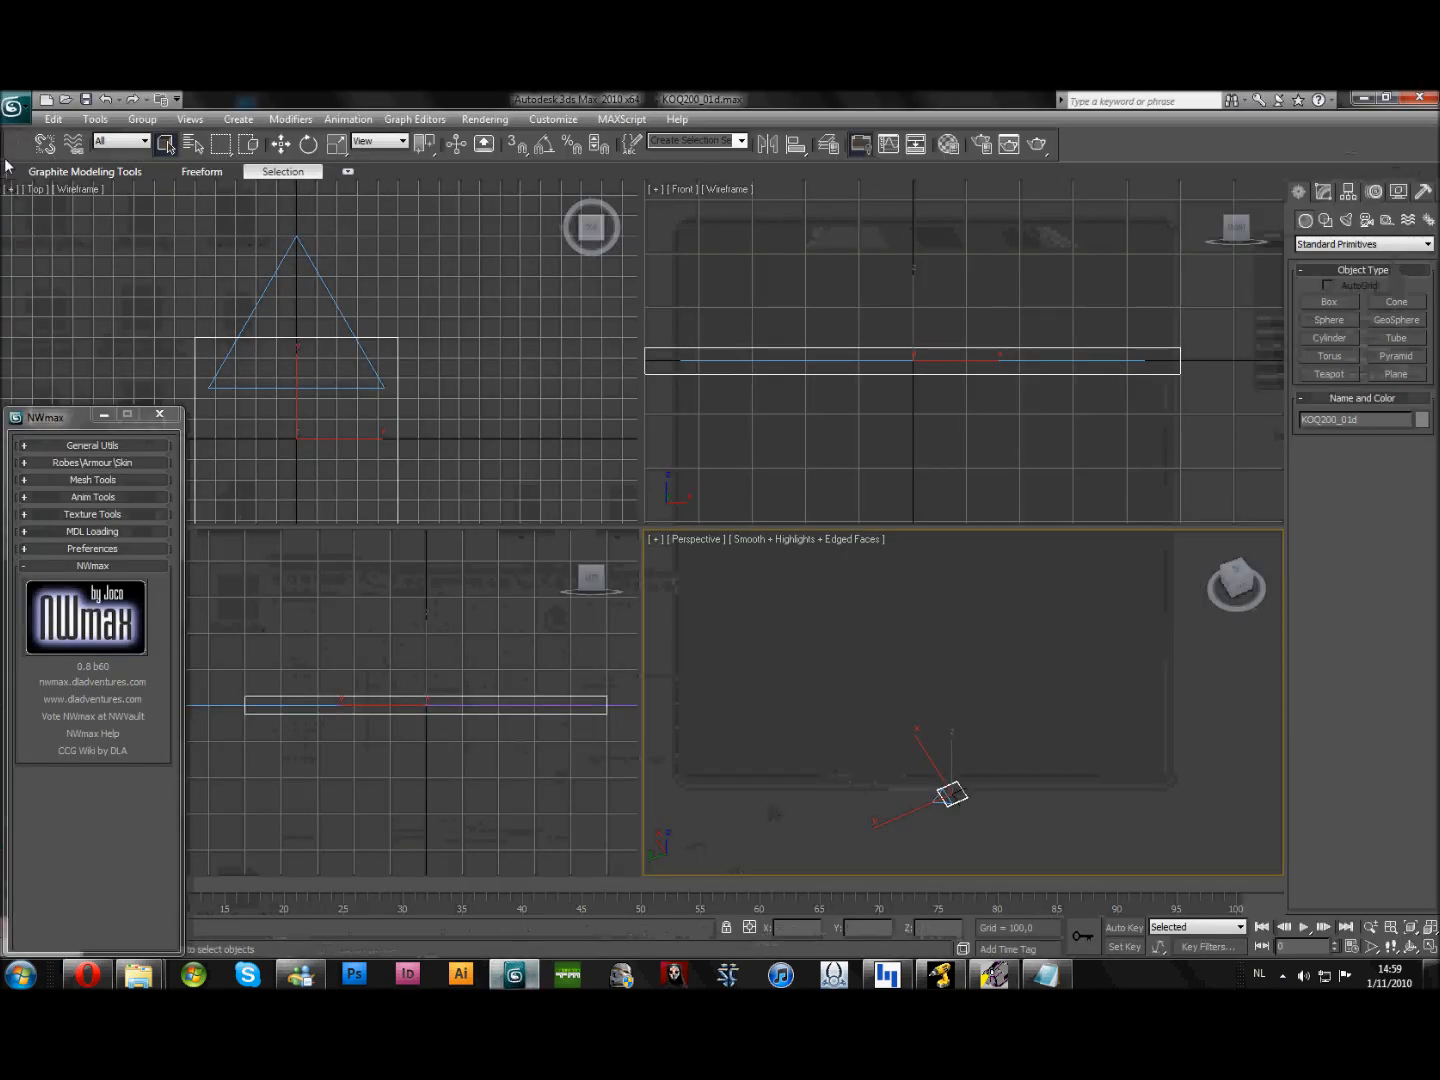
click(14, 105)
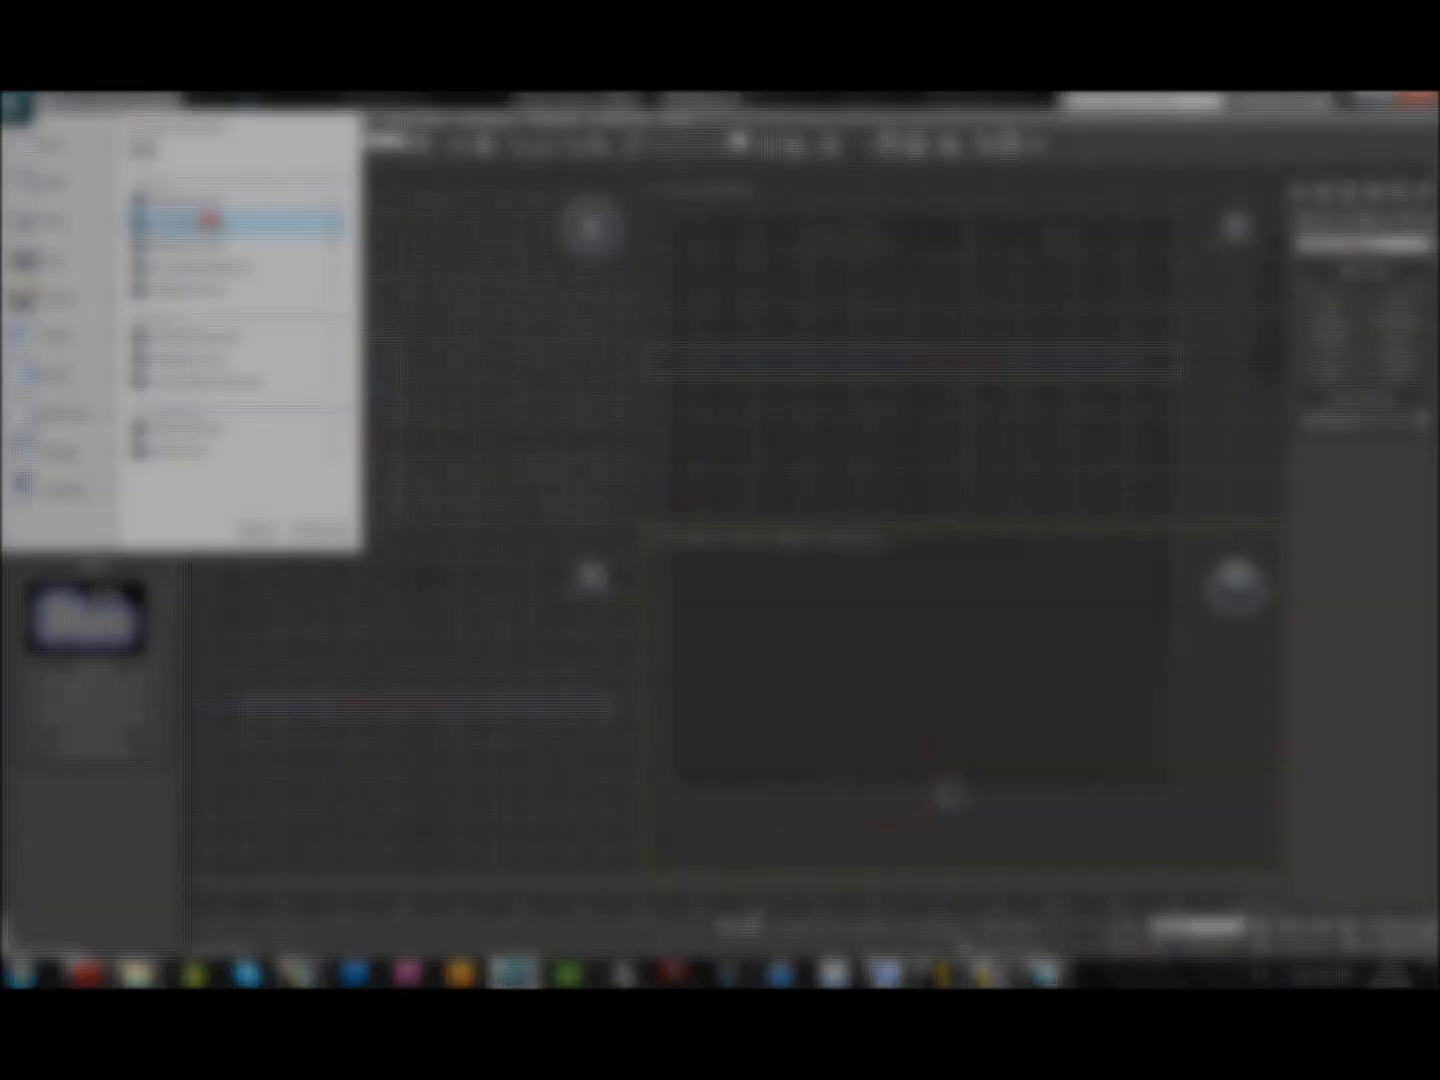
click(195, 200)
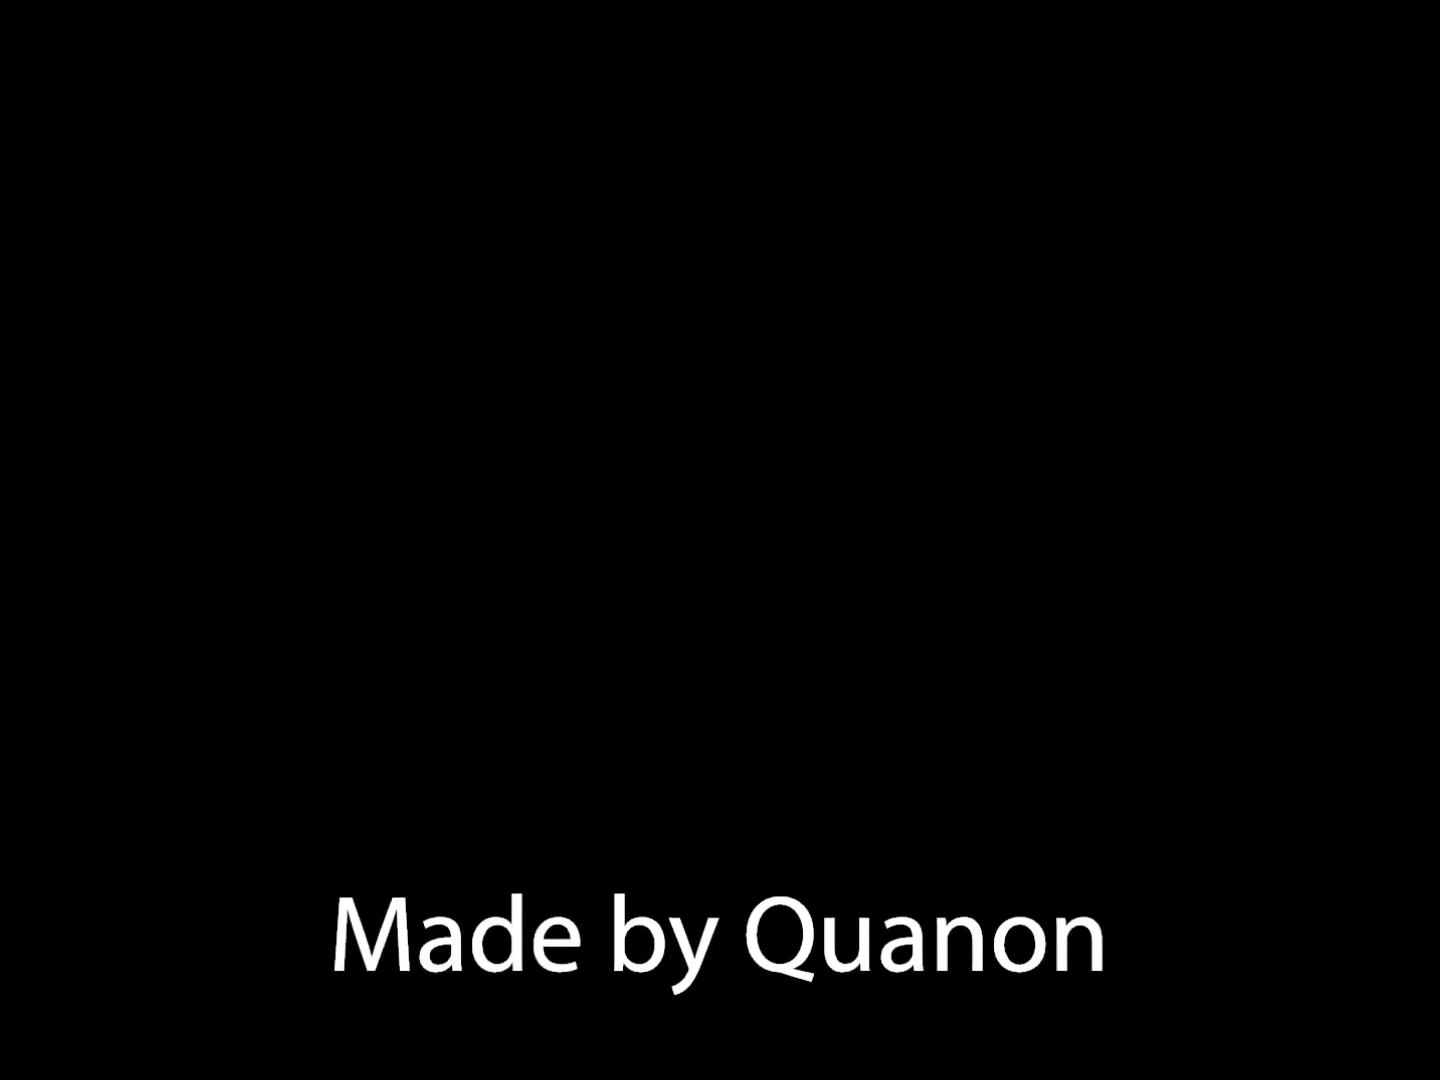